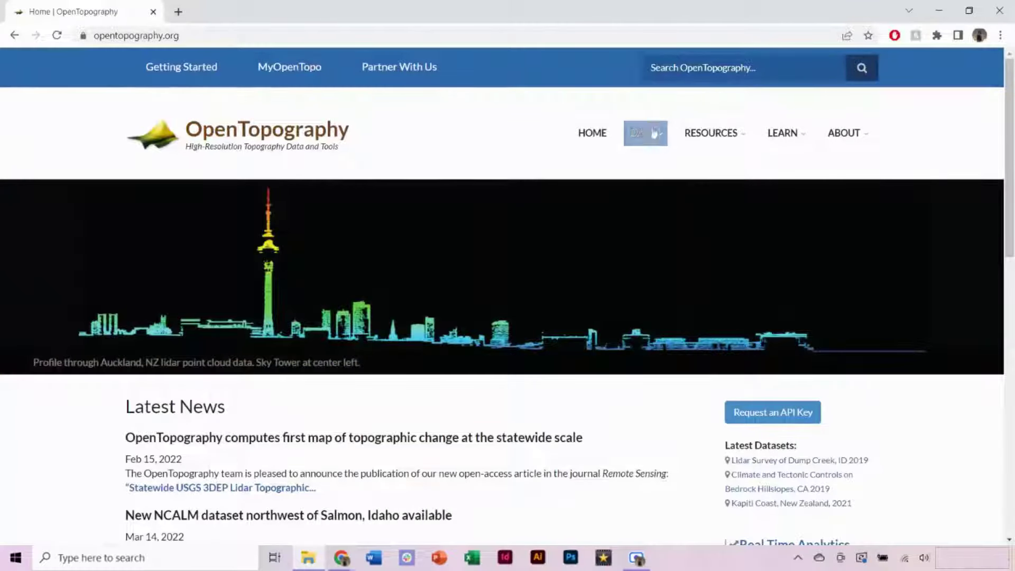
# - Open OpenTopography's Find Data Map from the DATA menu
pyautogui.moveTo(649, 136)
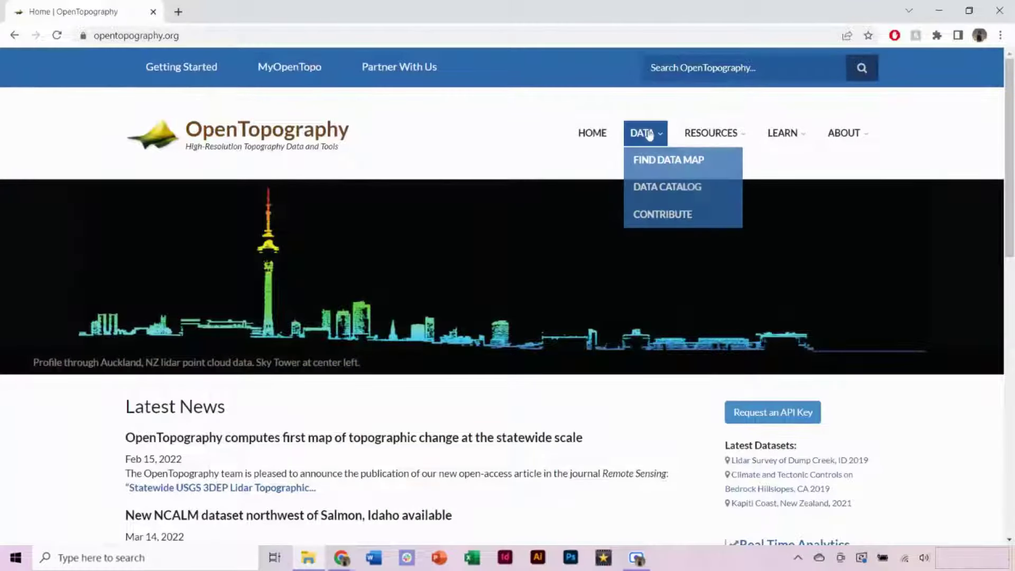
pyautogui.click(704, 165)
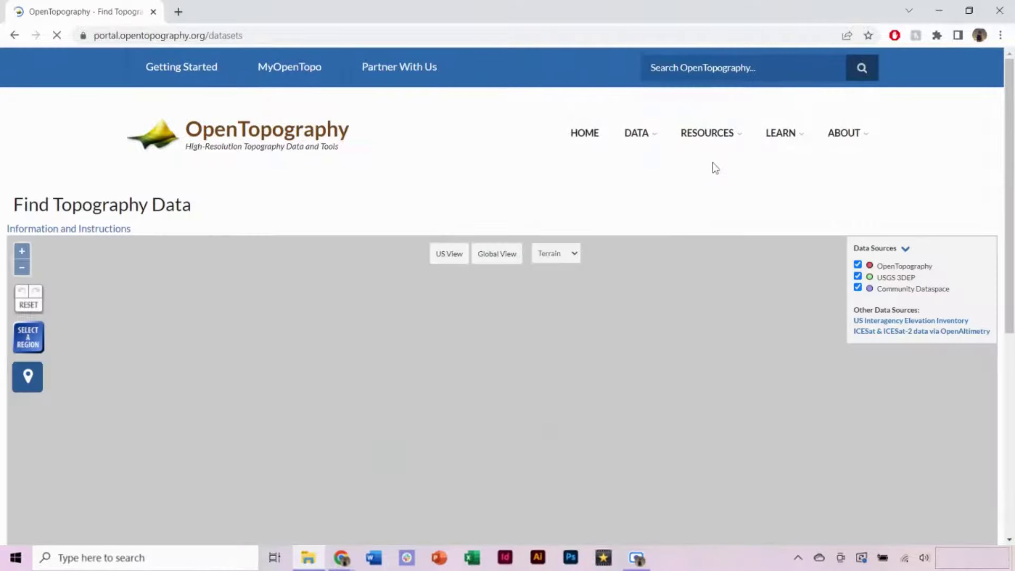
# - Zoom to the red Yakima lidar strip south of Ellensburg and draw a search rectangle over it
pyautogui.scroll(-2, 869, 156)
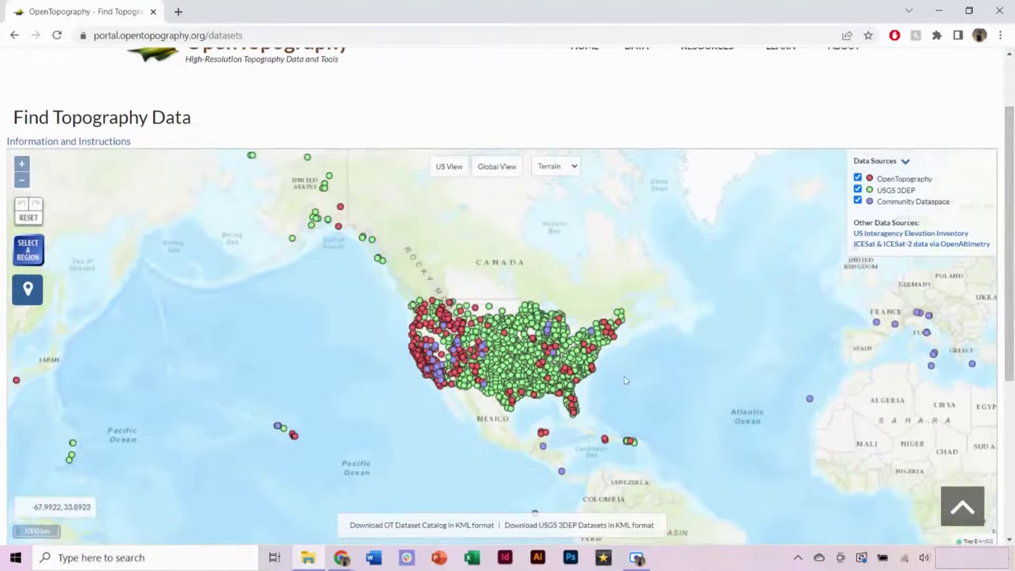
pyautogui.scroll(1, 627, 380)
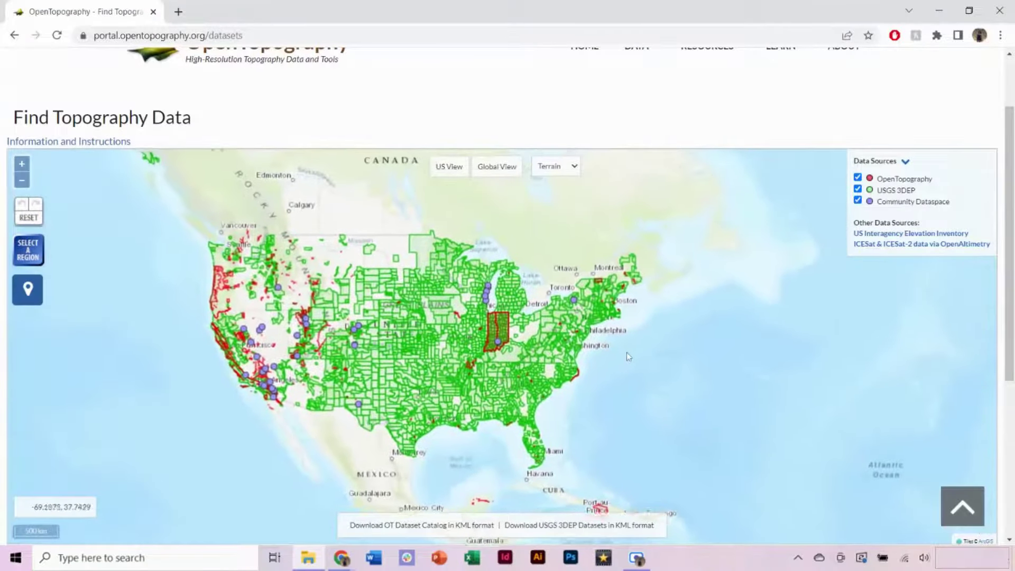
pyautogui.moveTo(658, 357); pyautogui.dragTo(678, 356)
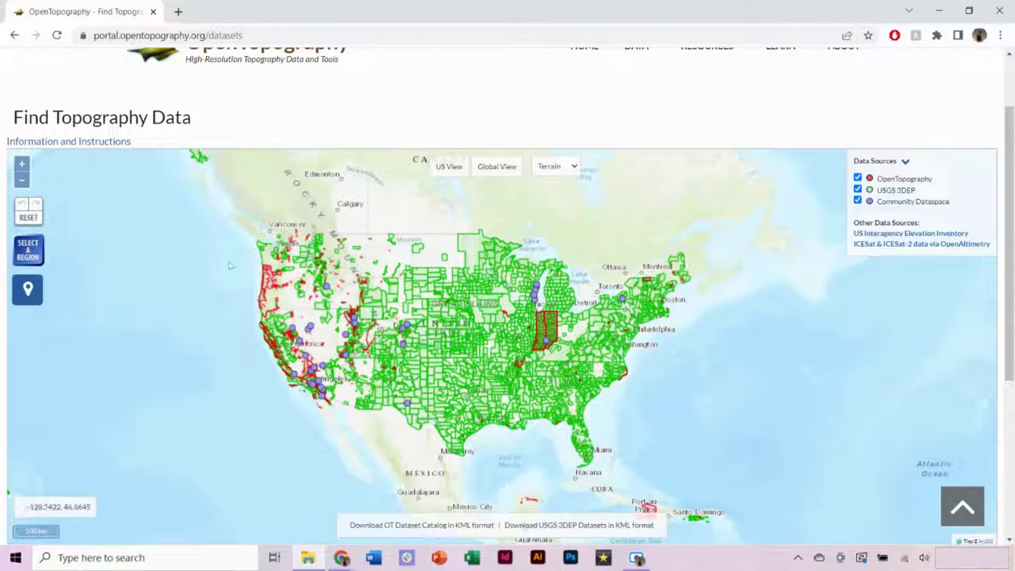
pyautogui.scroll(2, 301, 292)
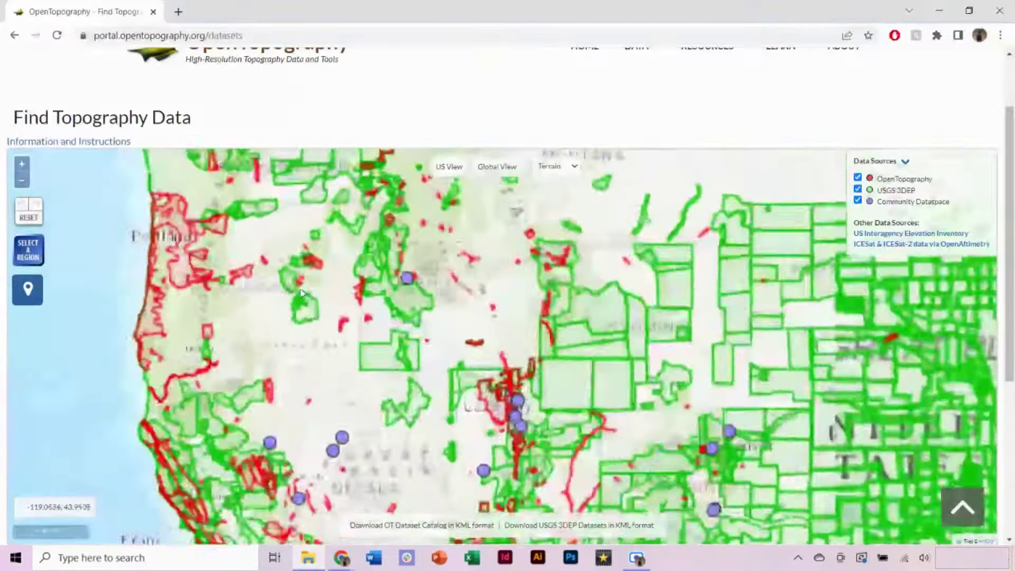
pyautogui.scroll(3, 301, 292)
pyautogui.scroll(-2, 301, 292)
pyautogui.moveTo(296, 158); pyautogui.dragTo(341, 224)
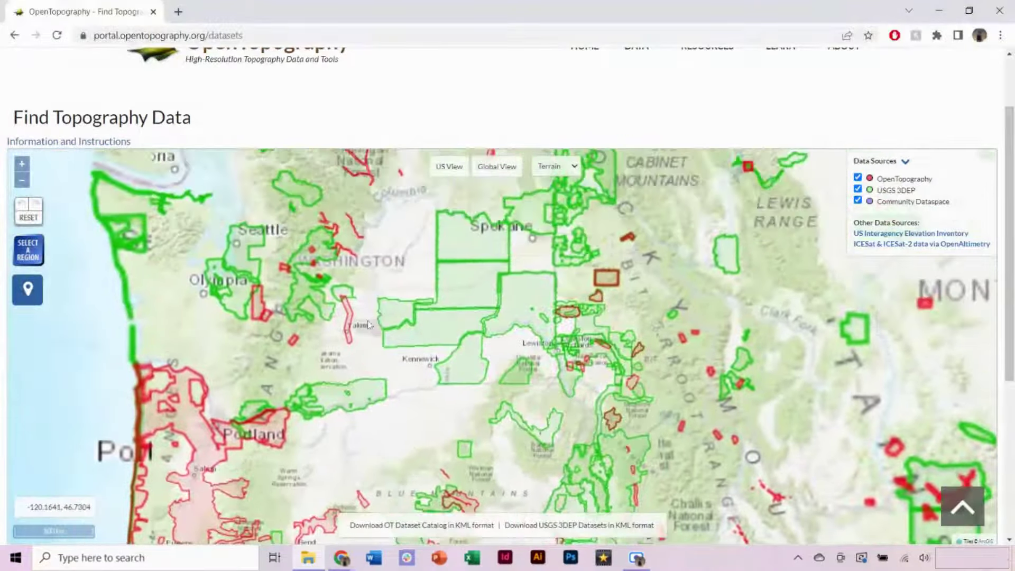
pyautogui.scroll(3, 362, 325)
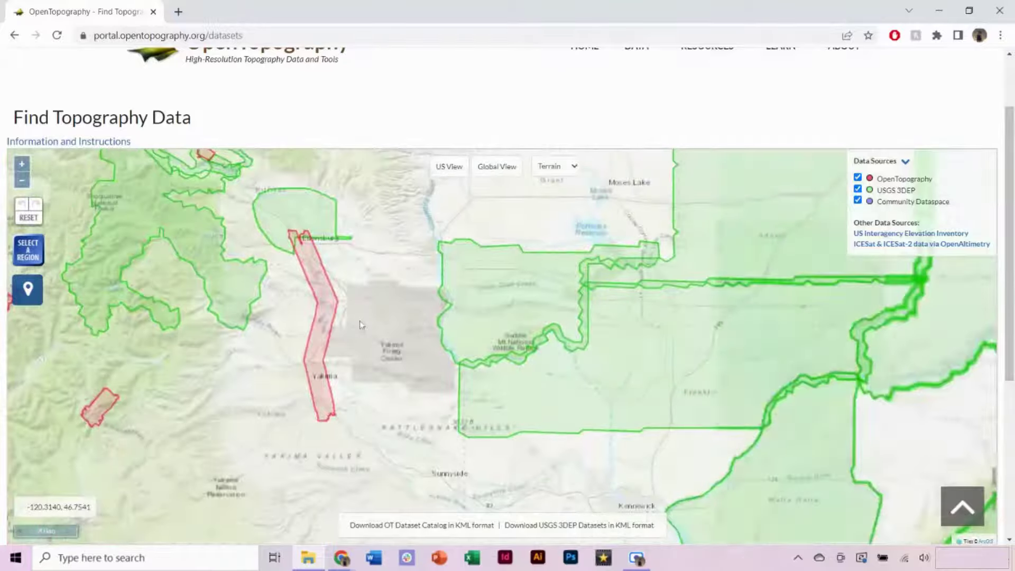
pyautogui.scroll(1, 359, 321)
pyautogui.moveTo(321, 239); pyautogui.dragTo(363, 266)
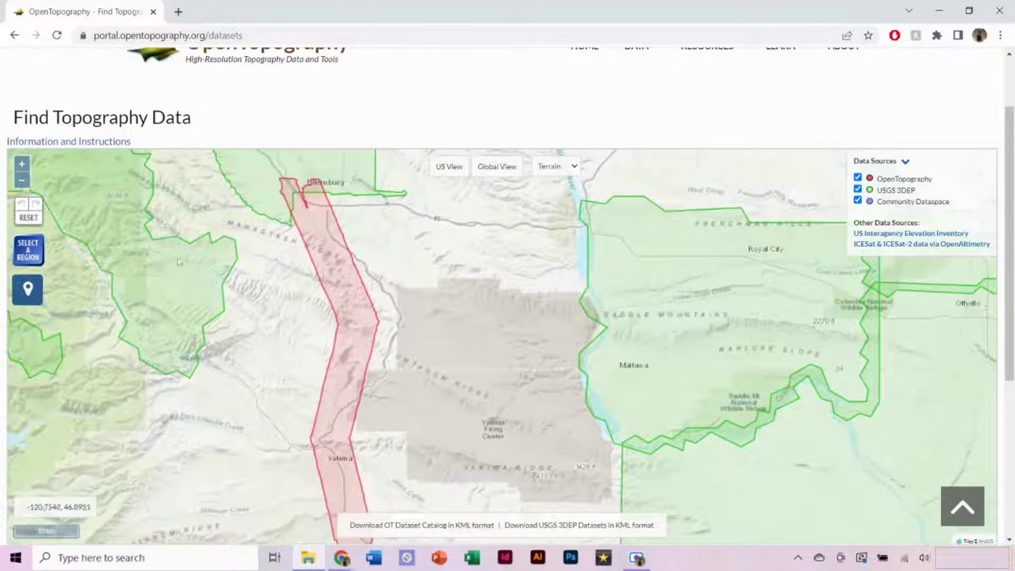
pyautogui.click(27, 253)
pyautogui.moveTo(271, 247); pyautogui.dragTo(420, 422)
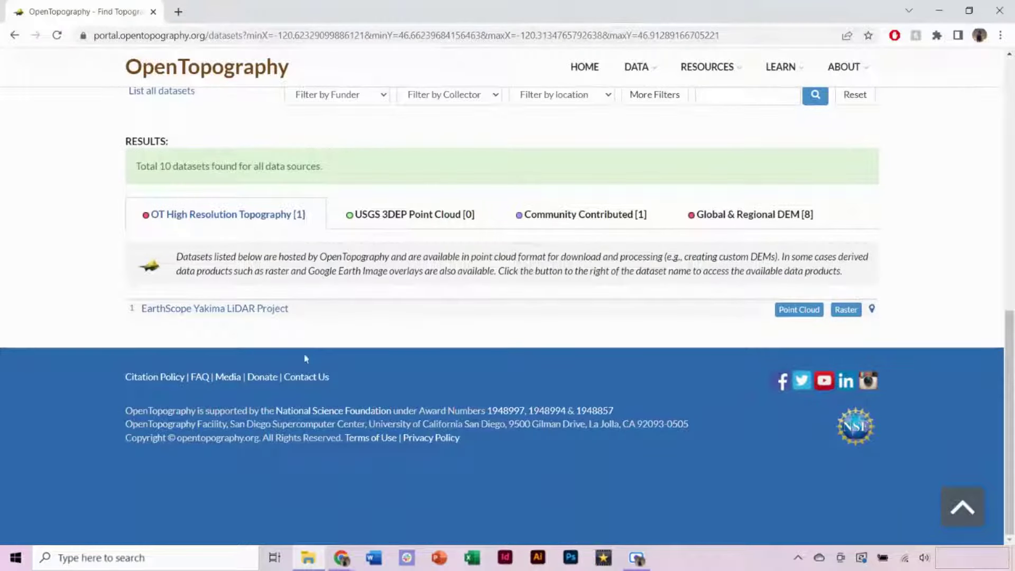
# - Expand the EarthScope Yakima LiDAR Project entry and open its Raster data page
pyautogui.click(243, 312)
pyautogui.scroll(-2, 634, 247)
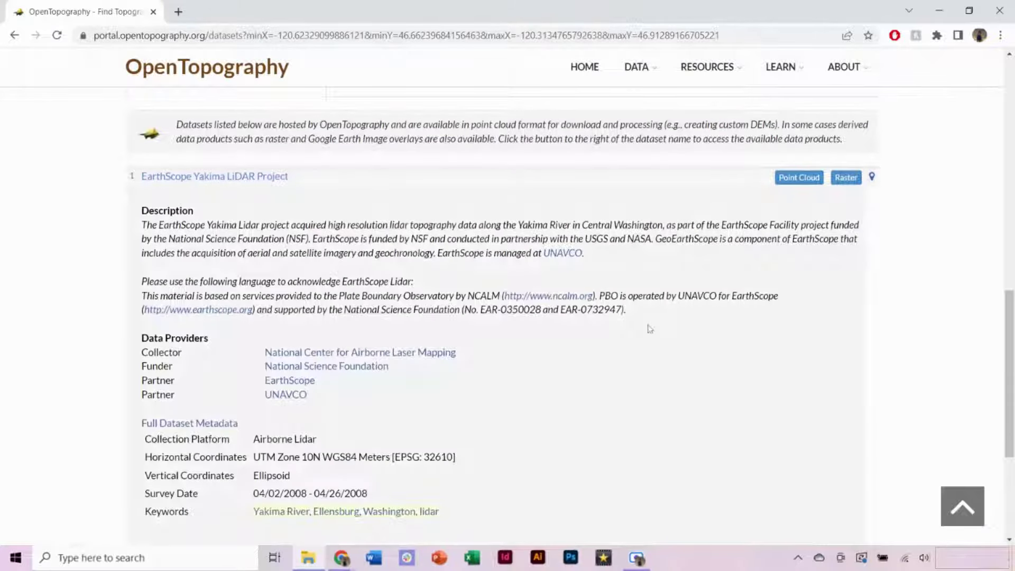
pyautogui.scroll(1, 968, 333)
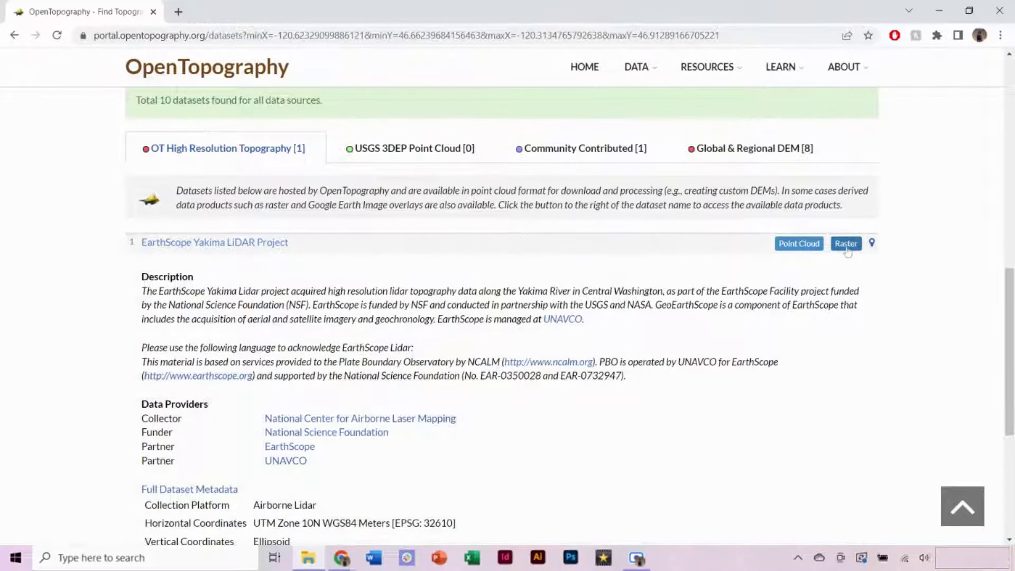
pyautogui.click(847, 246)
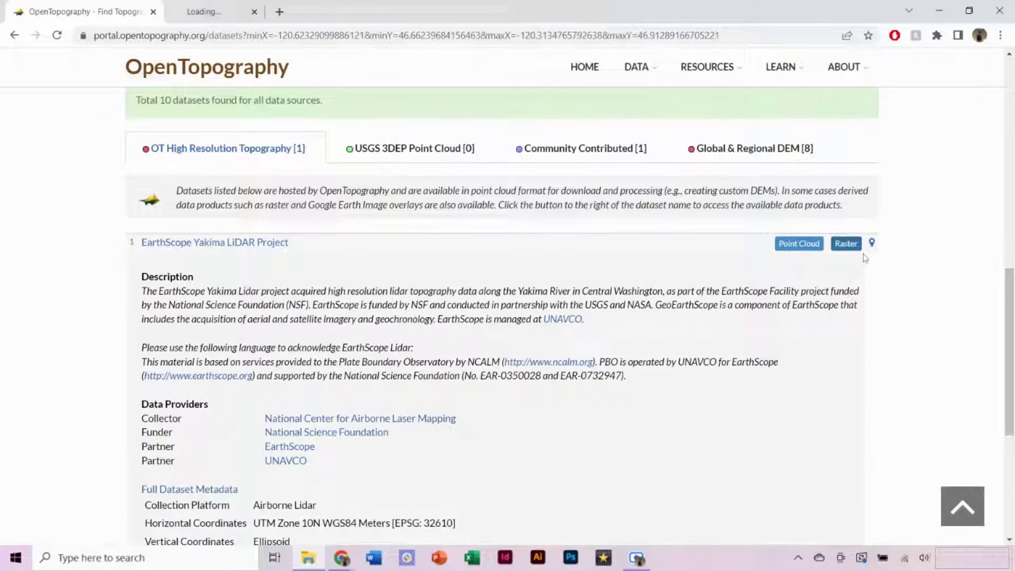
# - On the new raster page, draw a first processing box over Manastash Ridge
pyautogui.click(278, 1)
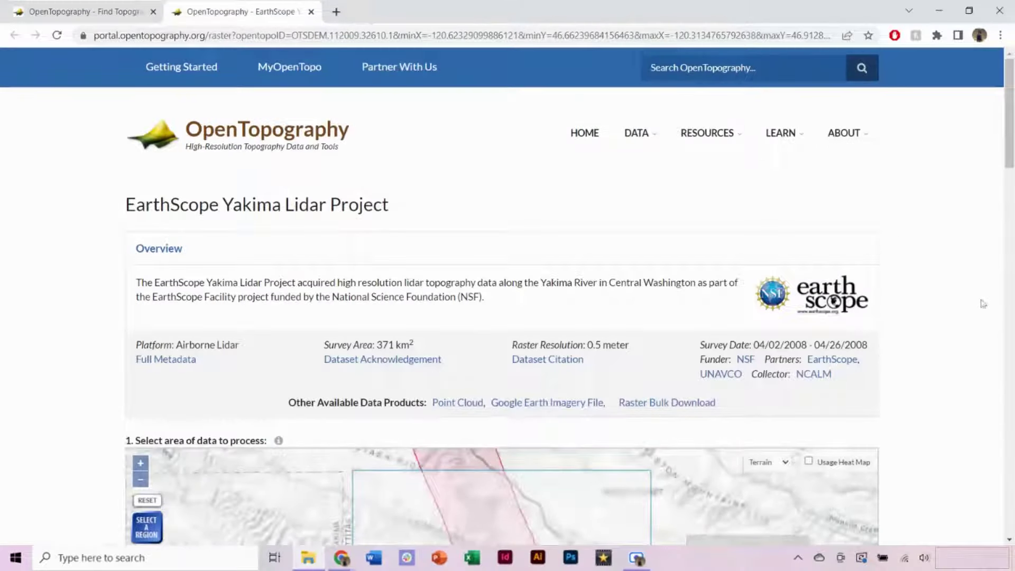
pyautogui.scroll(-6, 982, 304)
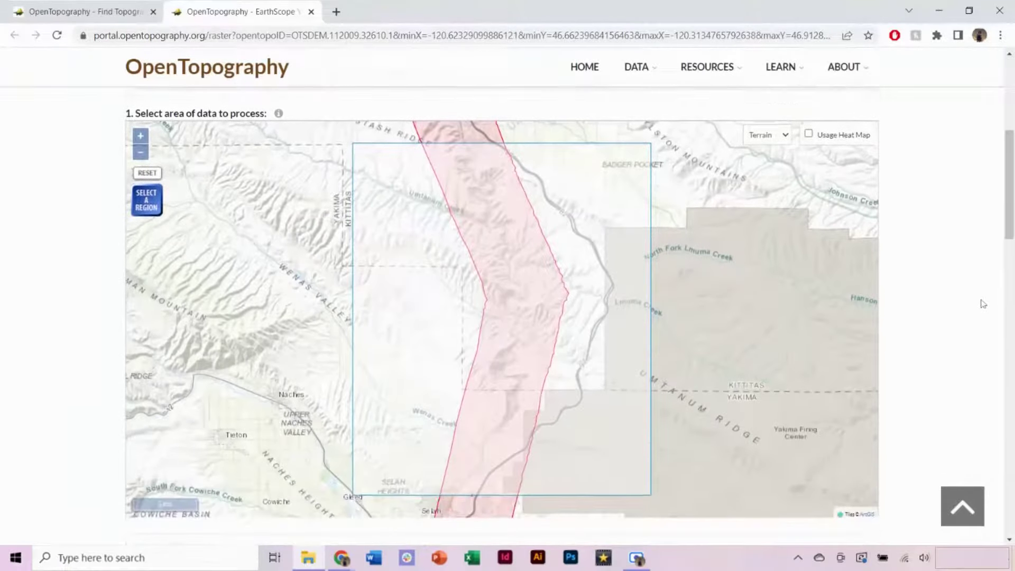
pyautogui.moveTo(682, 204); pyautogui.dragTo(697, 275)
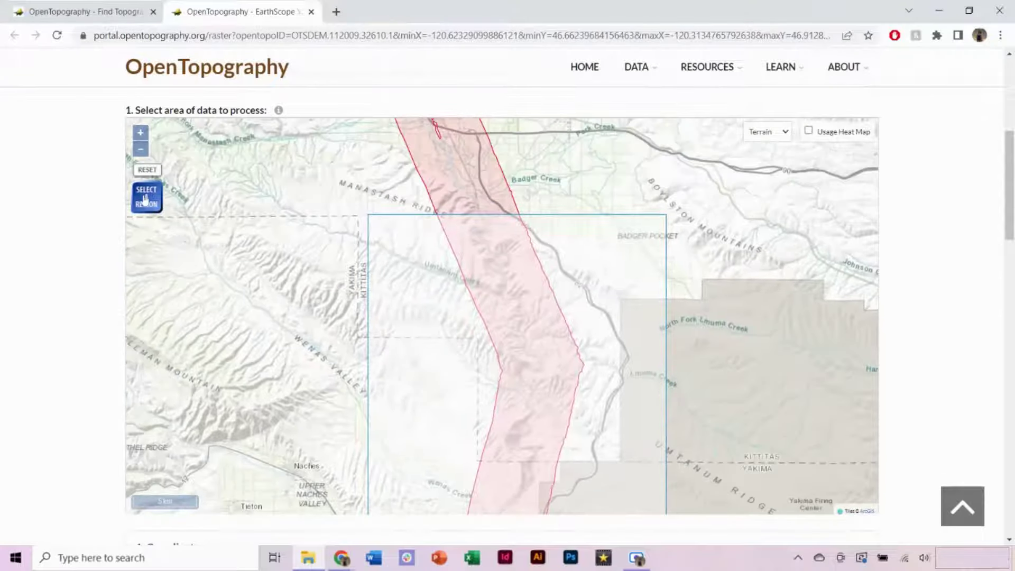
pyautogui.click(146, 199)
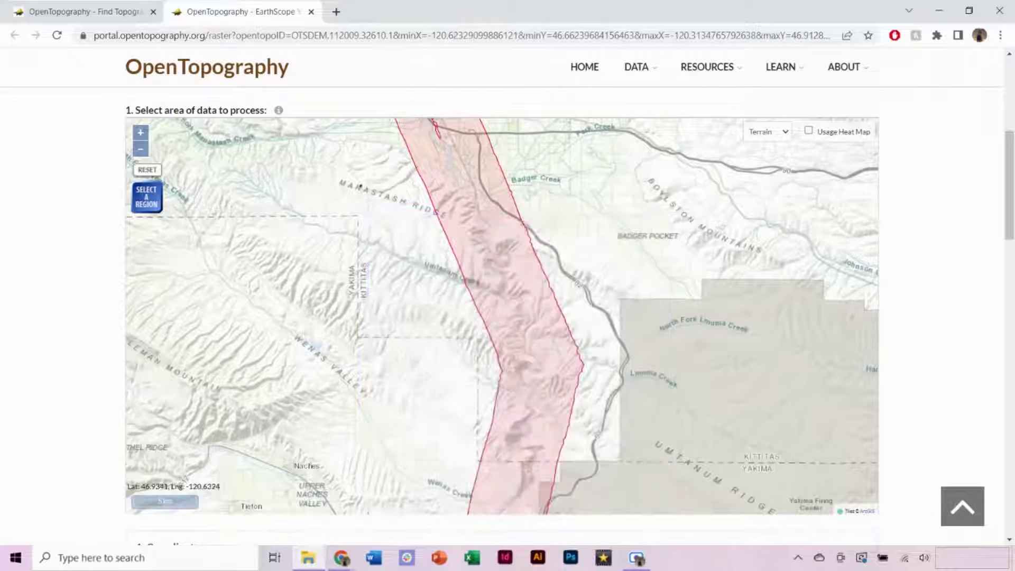
pyautogui.moveTo(360, 185); pyautogui.dragTo(636, 392)
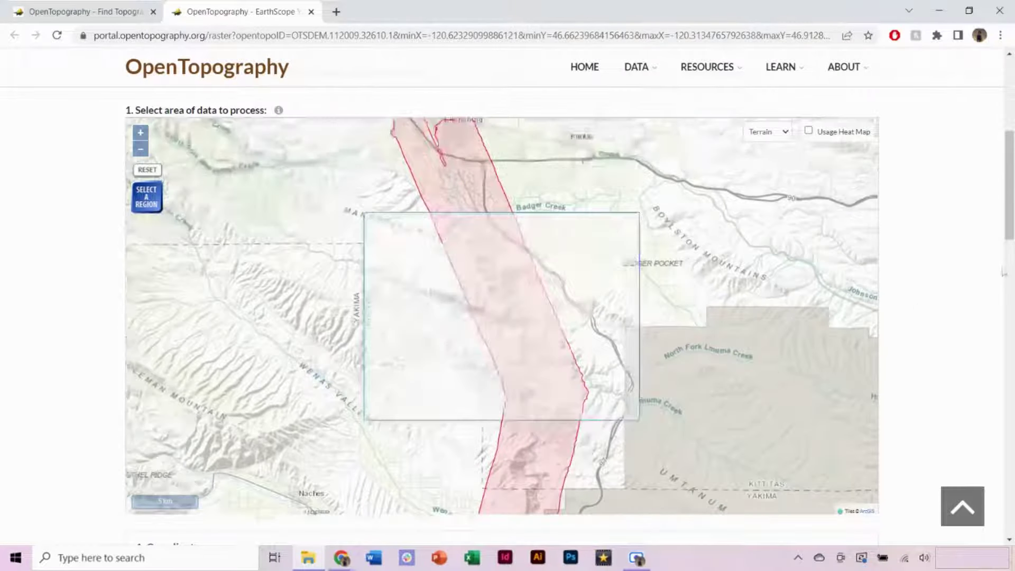
# - Redraw a smaller box of about 122 km², under the 125 km² limit
pyautogui.scroll(-7, 1003, 273)
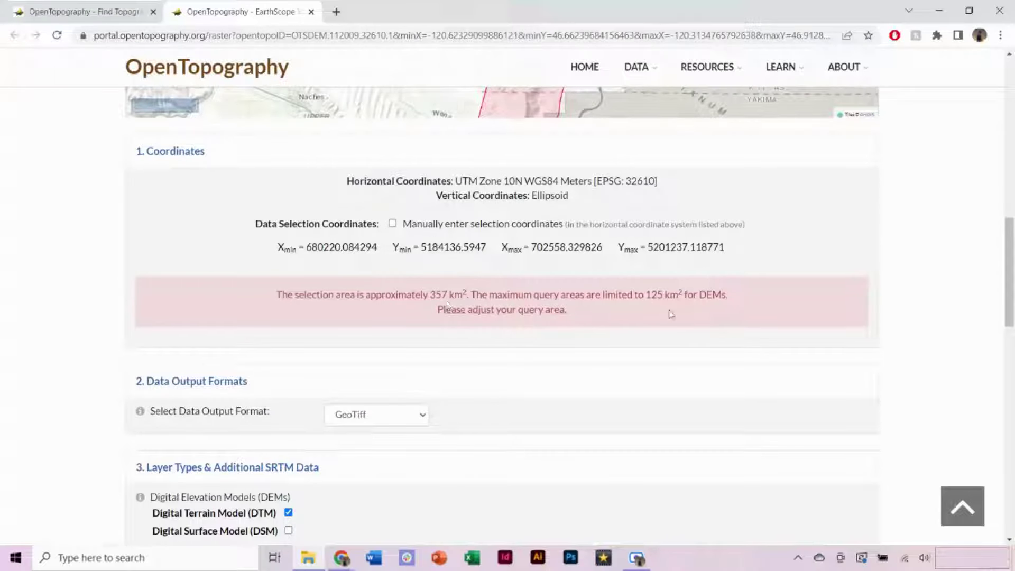
pyautogui.scroll(5, 960, 287)
pyautogui.scroll(1, 962, 288)
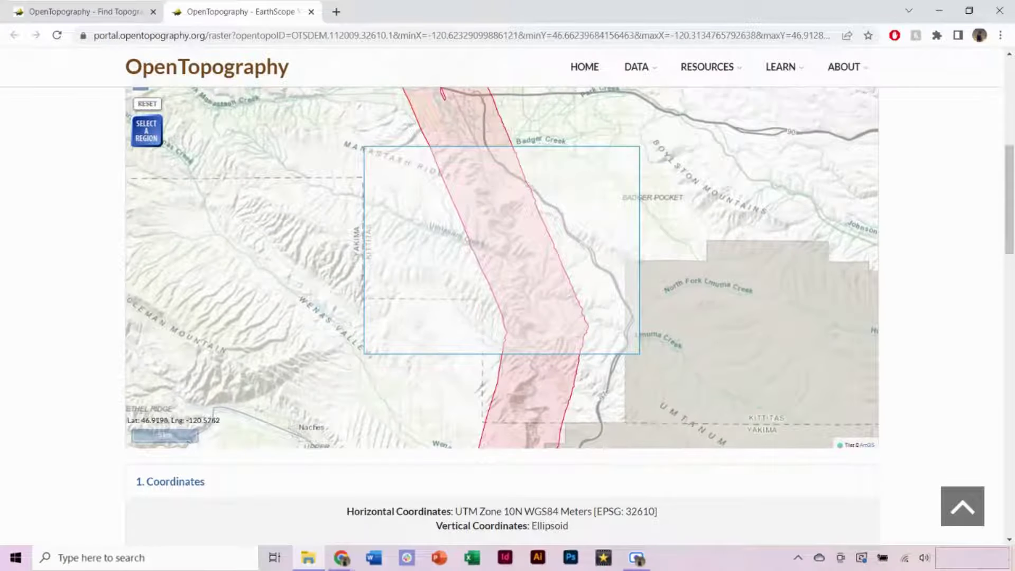
pyautogui.moveTo(419, 164); pyautogui.dragTo(596, 272)
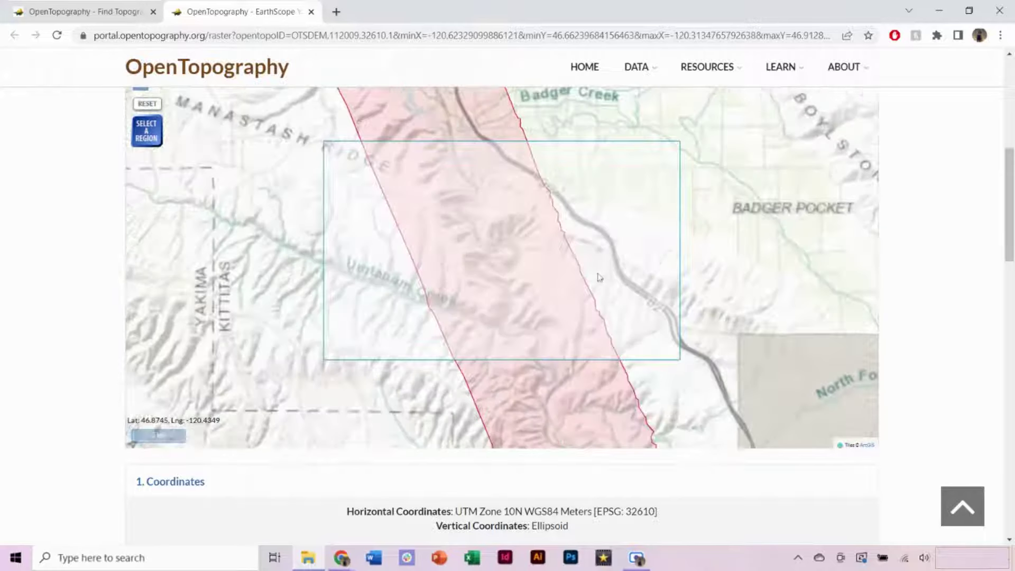
pyautogui.scroll(-3, 936, 276)
pyautogui.scroll(-3, 941, 277)
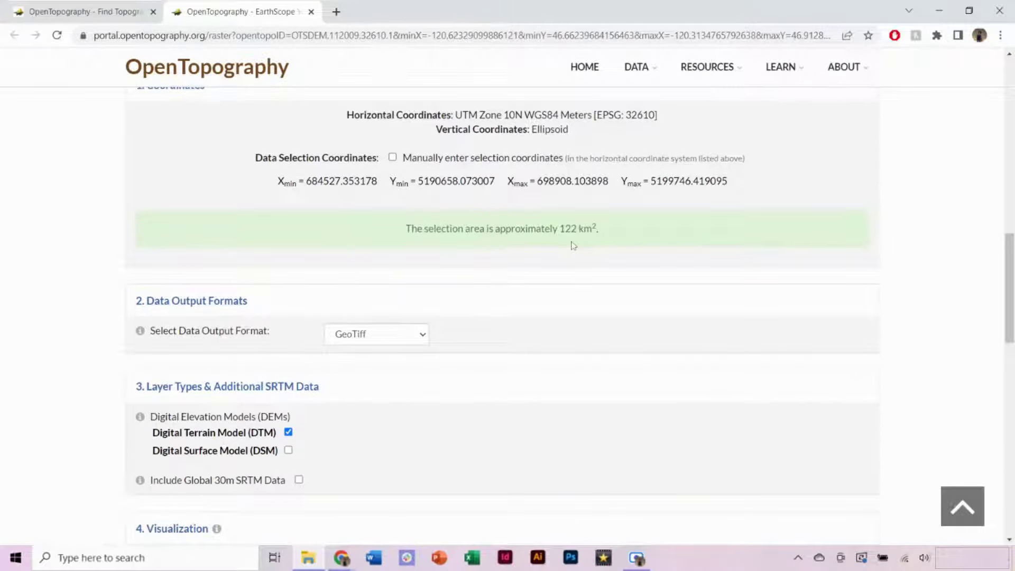
pyautogui.scroll(-2, 576, 244)
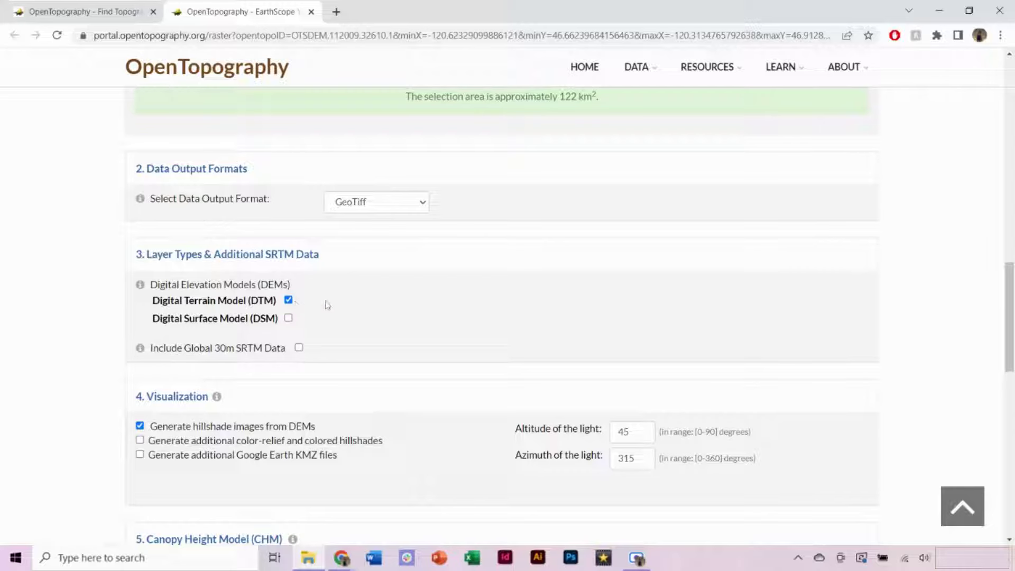
pyautogui.scroll(-3, 417, 280)
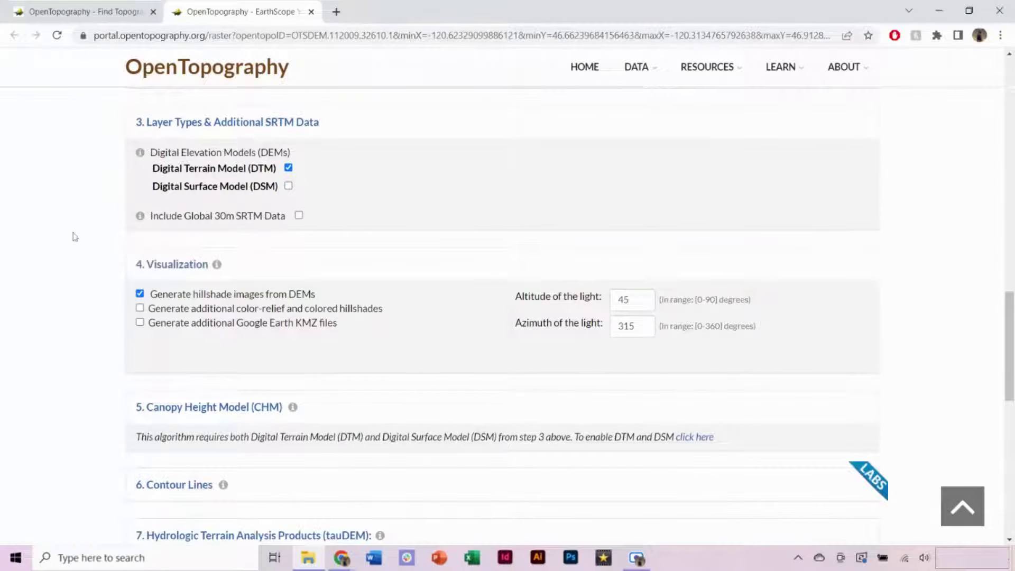
pyautogui.scroll(-5, 74, 233)
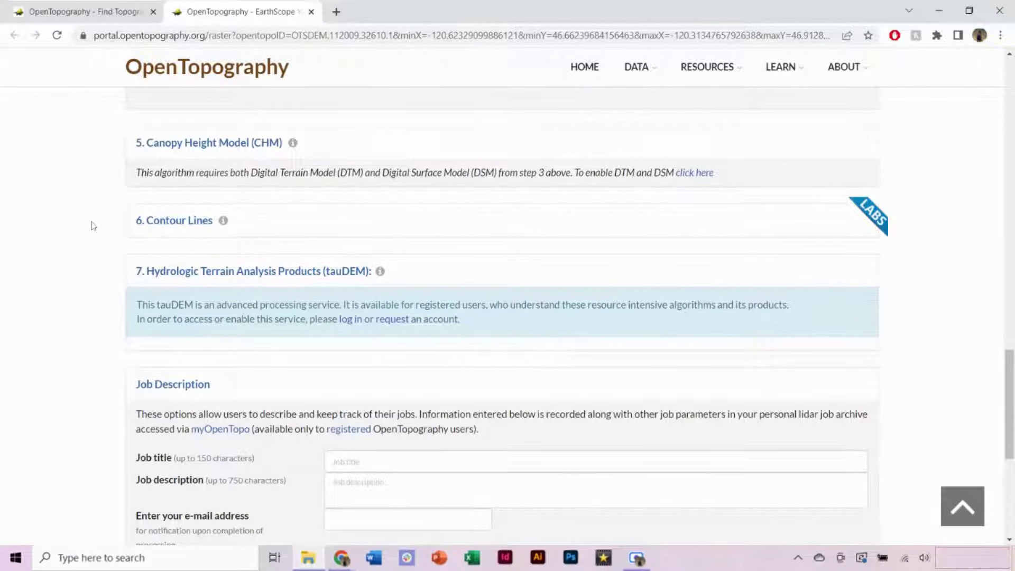
pyautogui.scroll(-4, 93, 226)
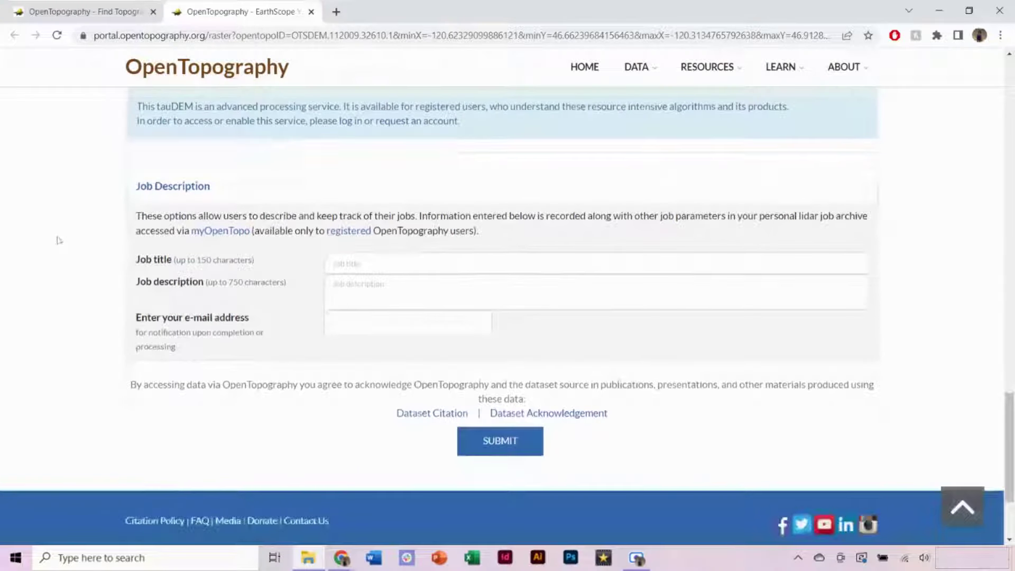
# - Title the raster job YakimaRiver, paste the notification e-mail, and submit it
pyautogui.click(596, 263)
pyautogui.write('Ya')
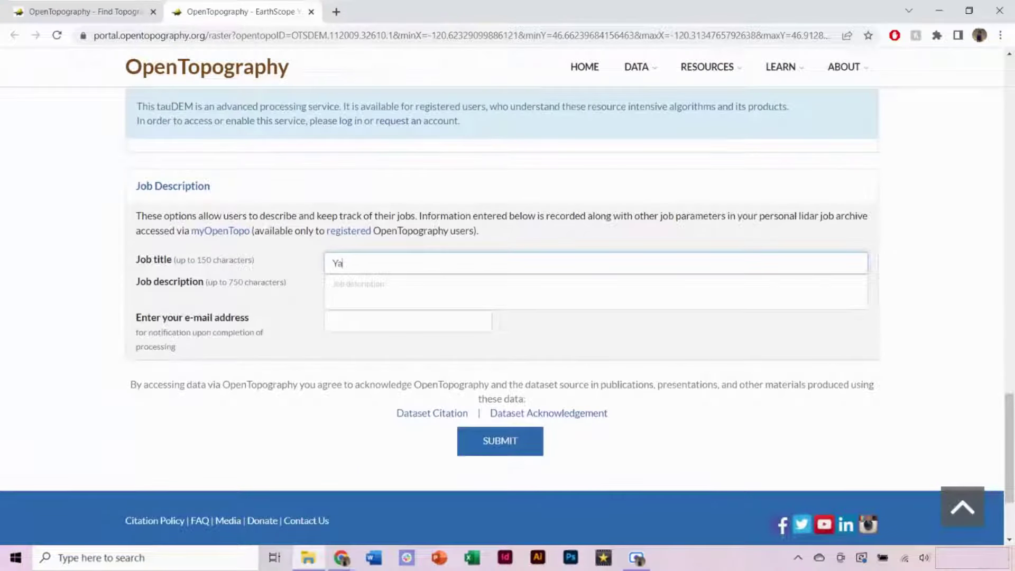
pyautogui.write('kimaRiver')
pyautogui.click(476, 321)
pyautogui.hotkey('ctrl', 'v')
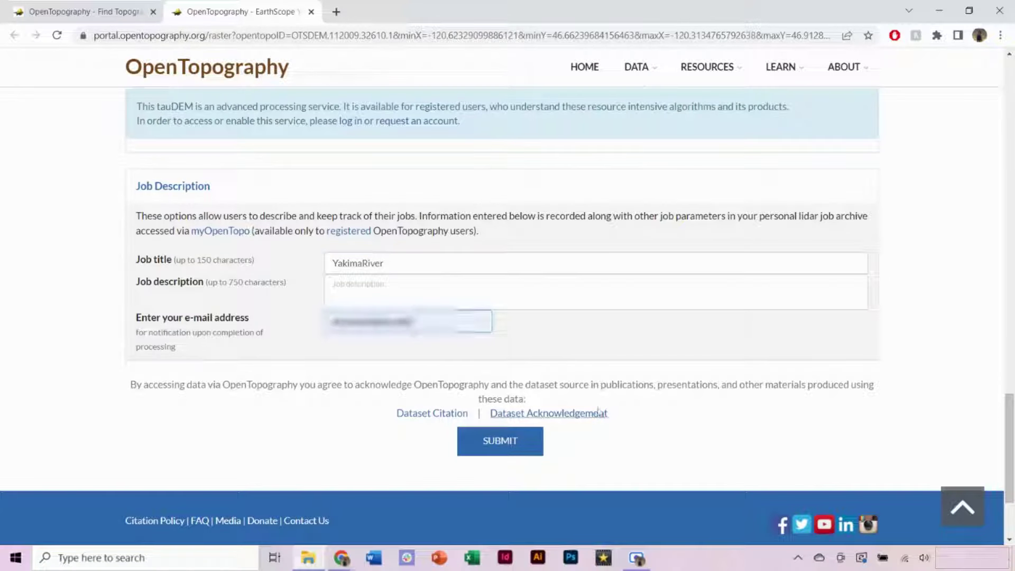
pyautogui.click(497, 448)
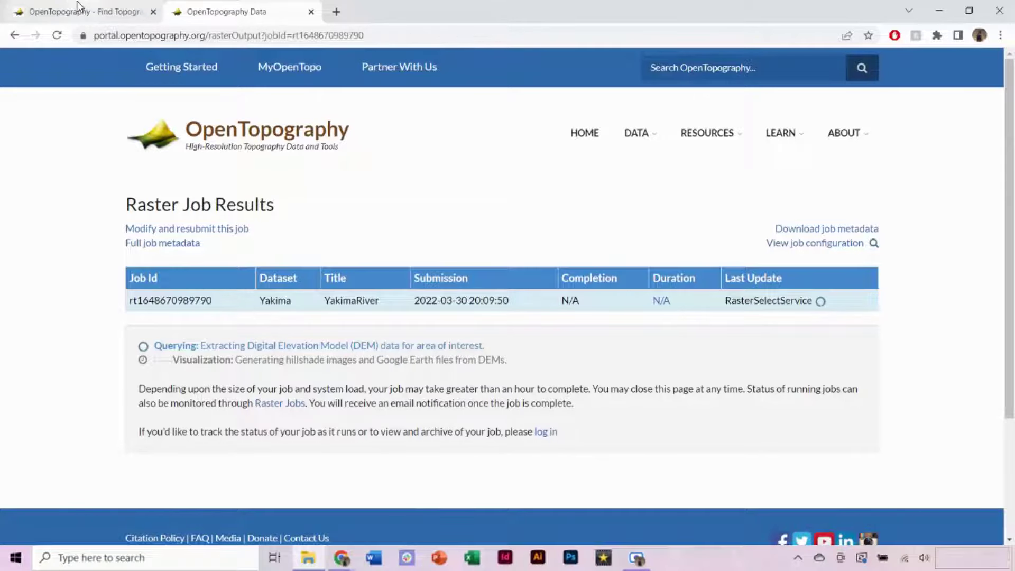
pyautogui.click(77, 1)
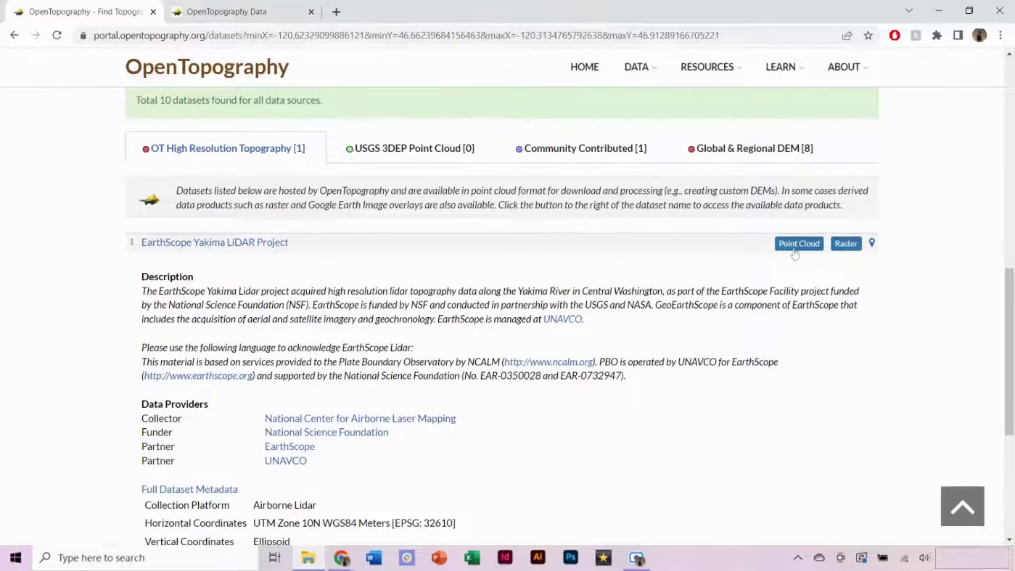
# - Open the Yakima point cloud page and box an area along the river (about 245,500,000 points)
pyautogui.click(800, 244)
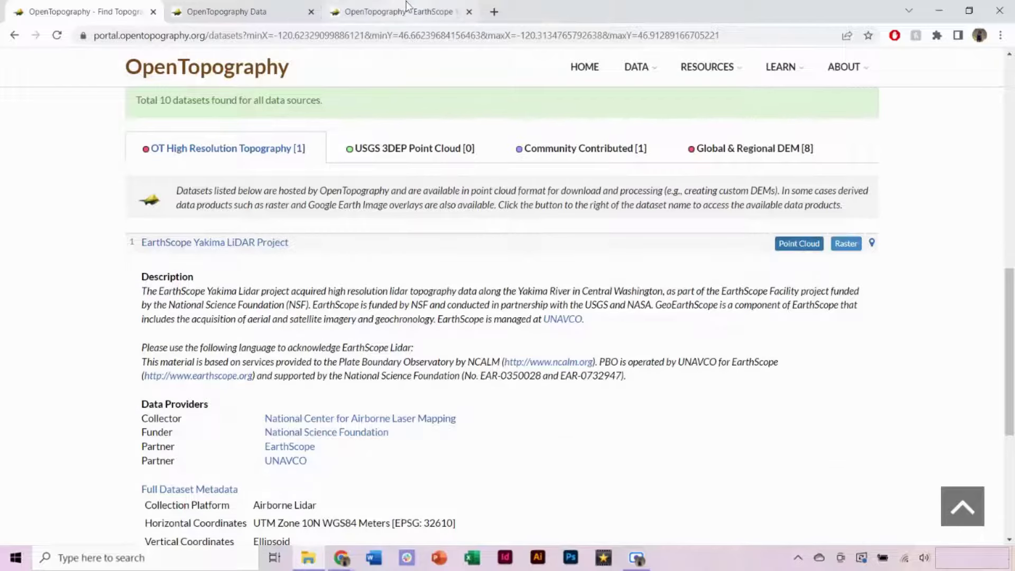
pyautogui.scroll(-6, 941, 335)
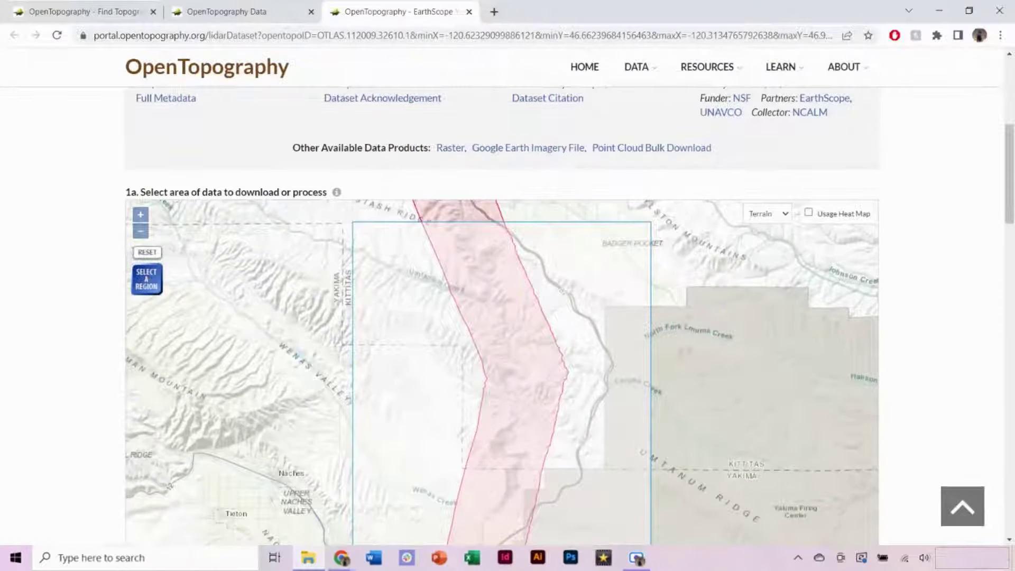
pyautogui.moveTo(384, 216); pyautogui.dragTo(592, 331)
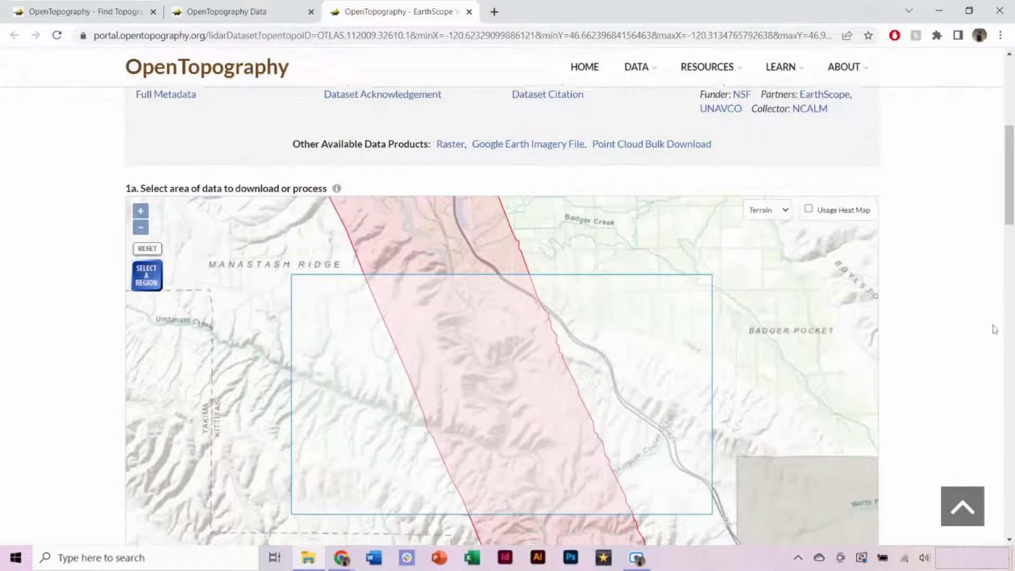
pyautogui.scroll(-4, 994, 329)
pyautogui.scroll(-5, 994, 329)
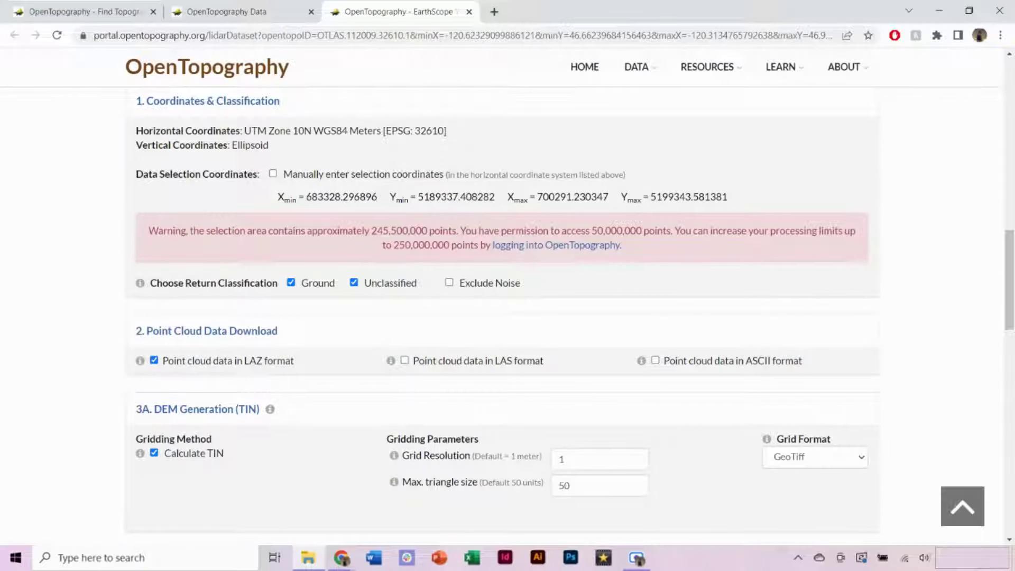
# - Log in, then uncheck Unclassified and check Exclude Noise for the point cloud job
pyautogui.click(548, 245)
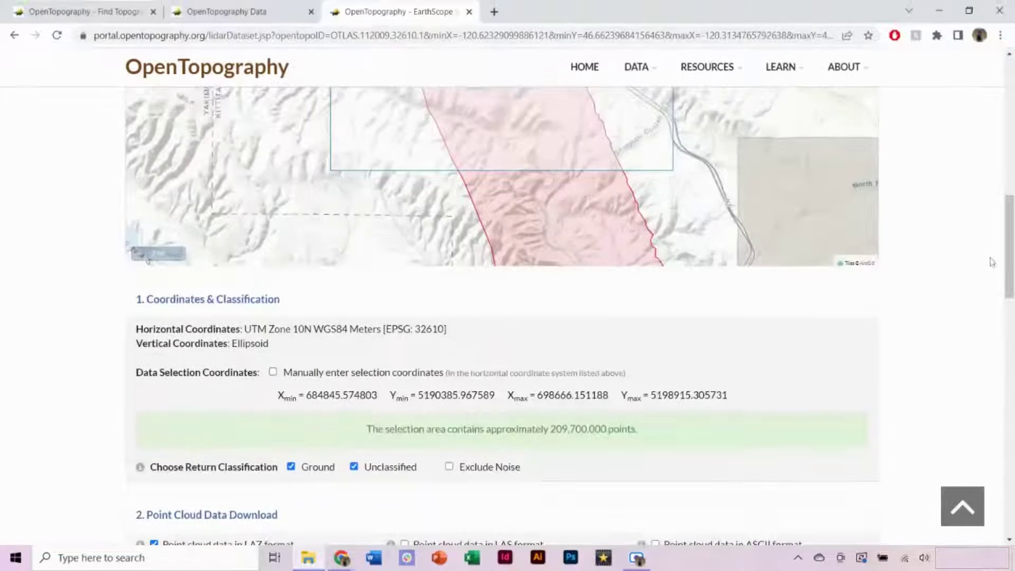
pyautogui.scroll(-3, 663, 324)
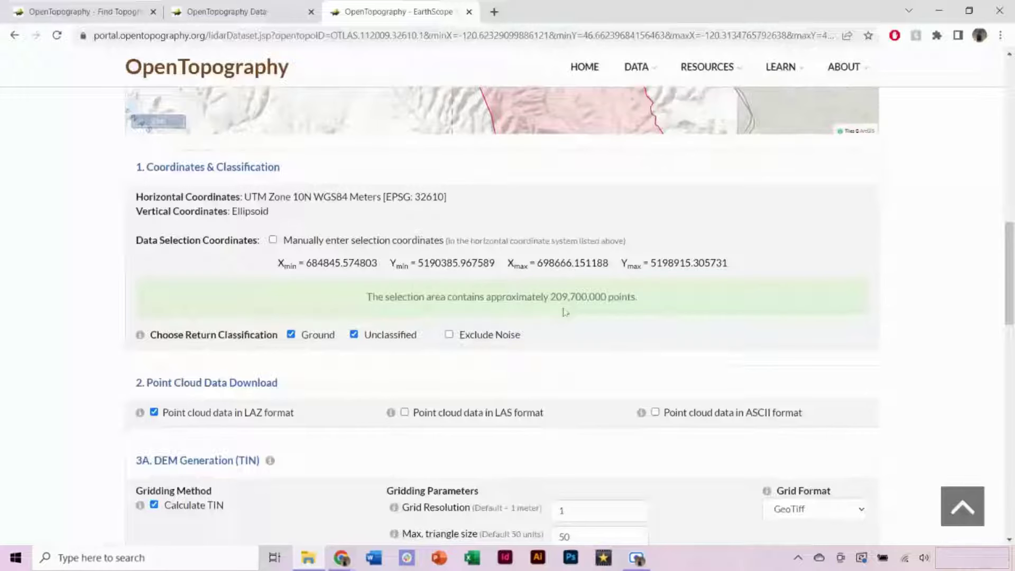
pyautogui.scroll(-1, 564, 312)
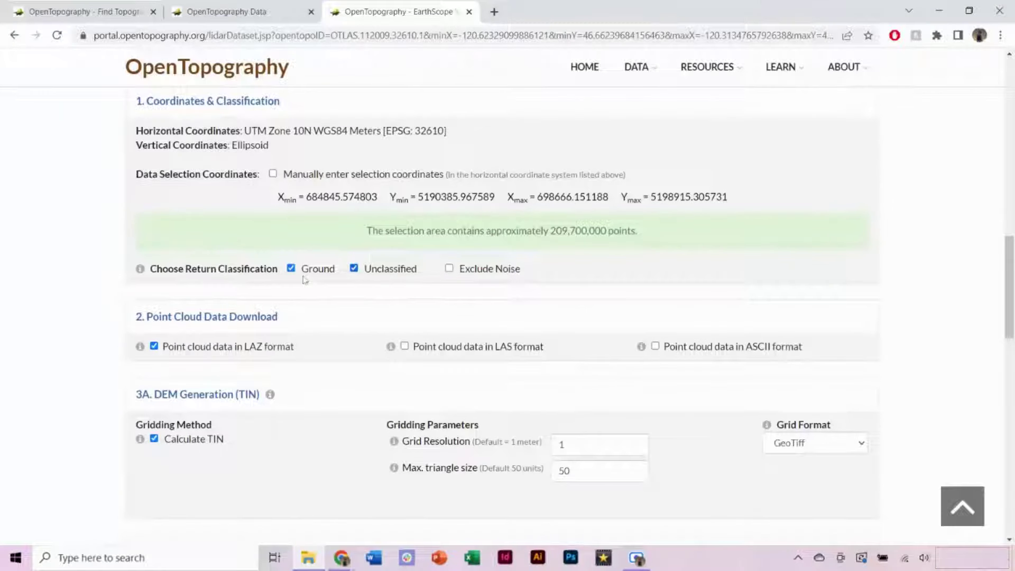
pyautogui.click(353, 269)
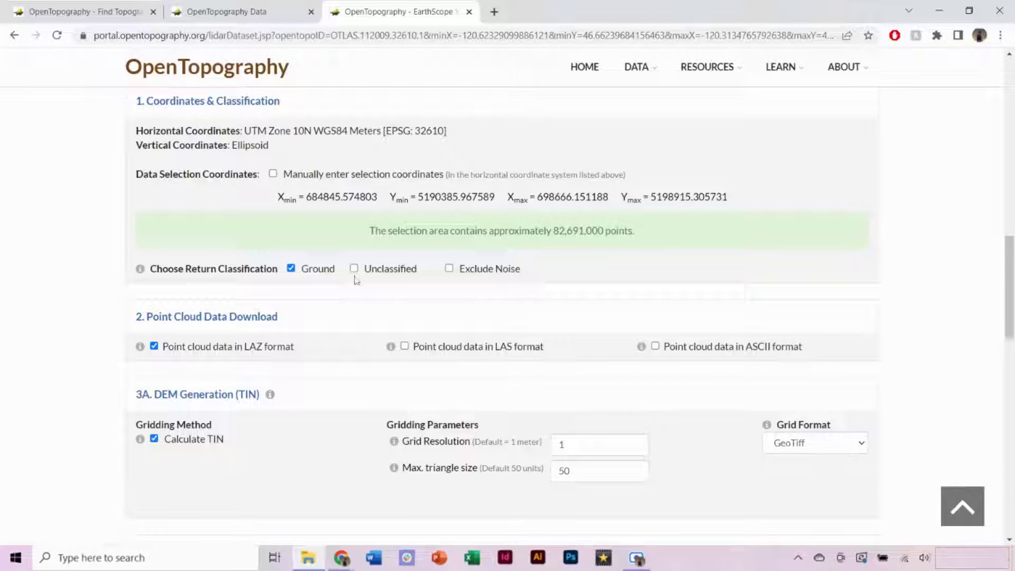
pyautogui.click(449, 269)
# - Enter the job title YakimaRiverPtCloud and submit the point cloud job
pyautogui.scroll(-1, 413, 265)
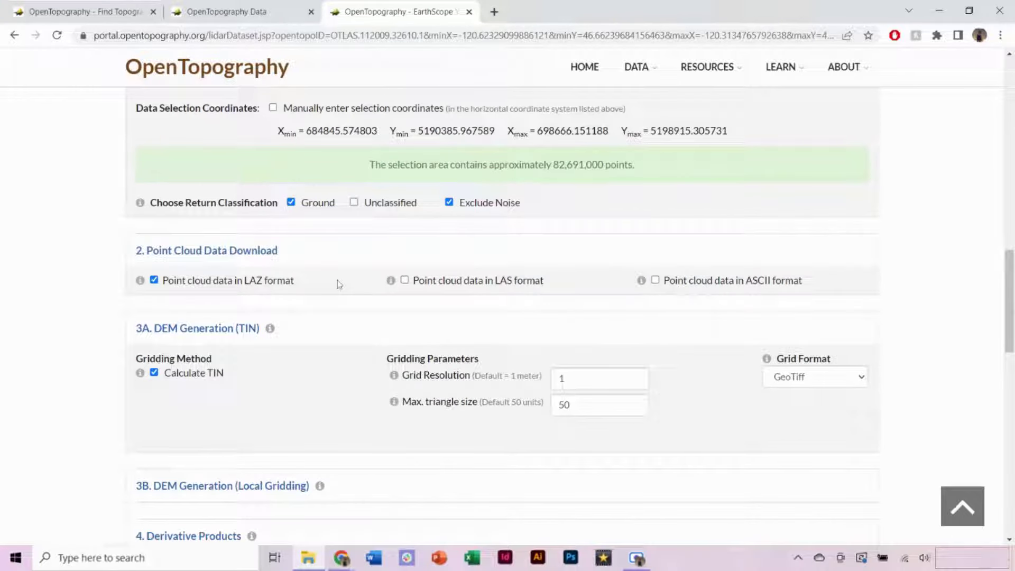
pyautogui.scroll(-1, 339, 283)
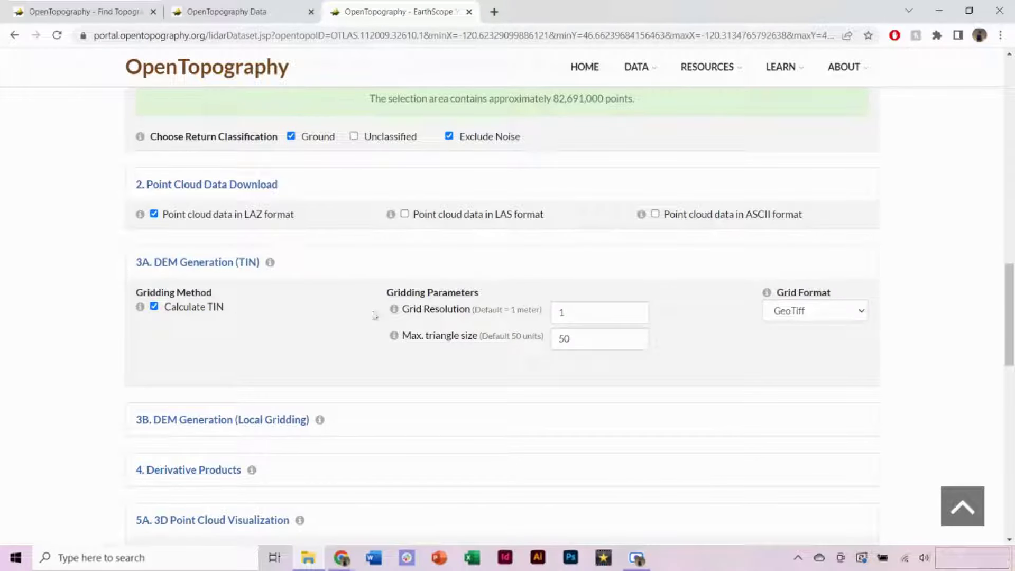
pyautogui.click(394, 310)
pyautogui.scroll(-4, 955, 322)
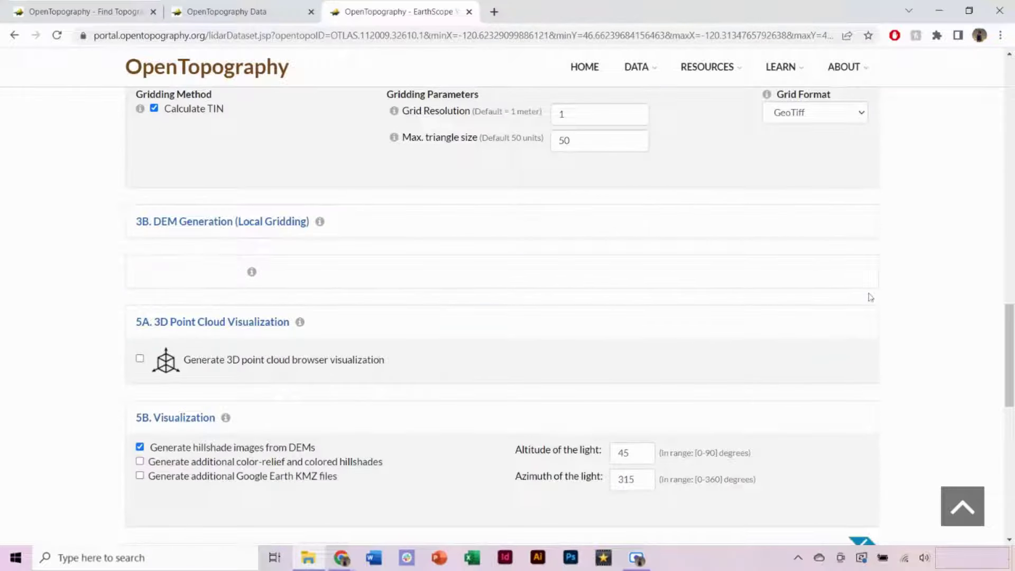
pyautogui.scroll(-4, 899, 301)
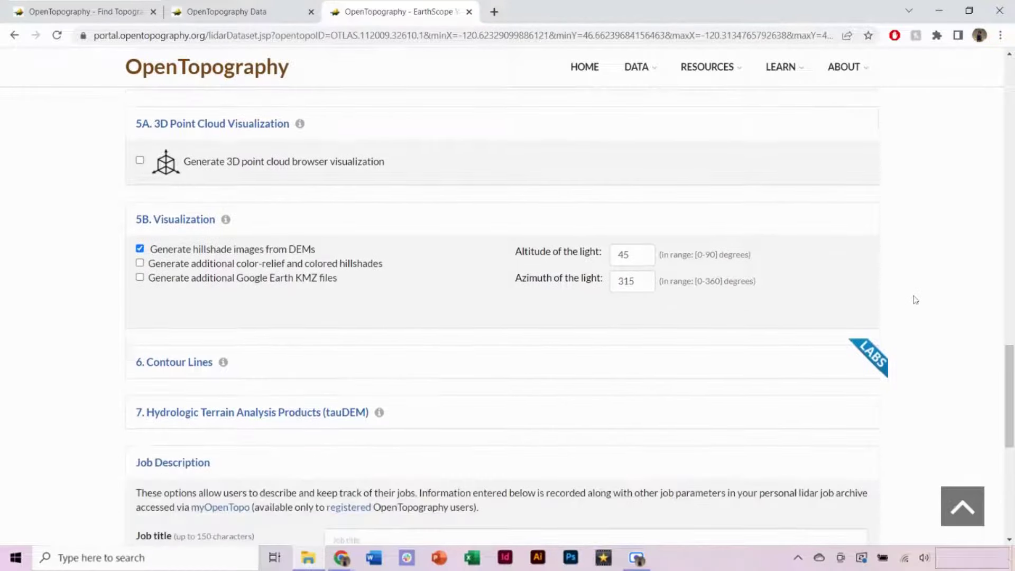
pyautogui.scroll(-5, 916, 300)
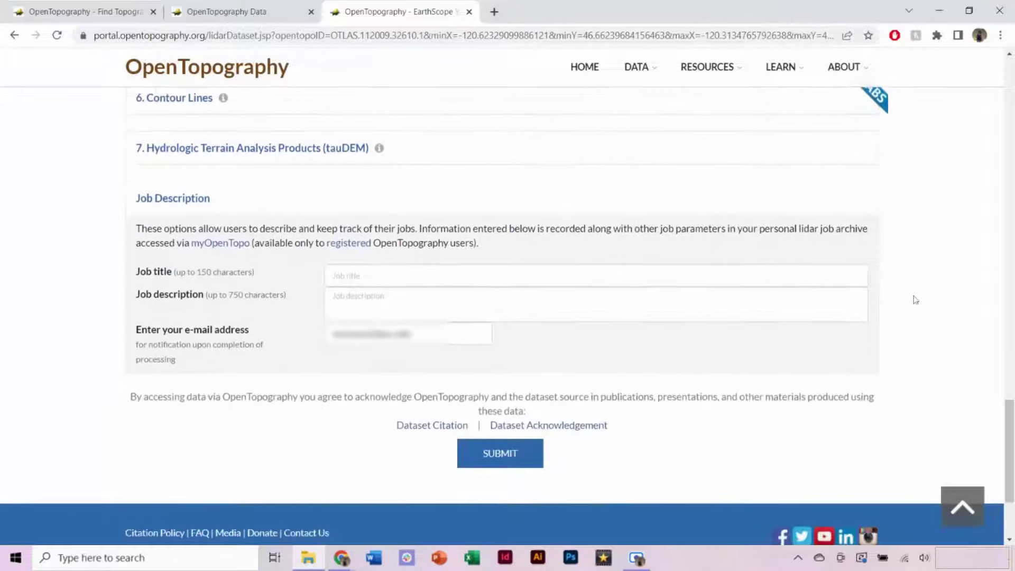
pyautogui.click(373, 274)
pyautogui.write('Y')
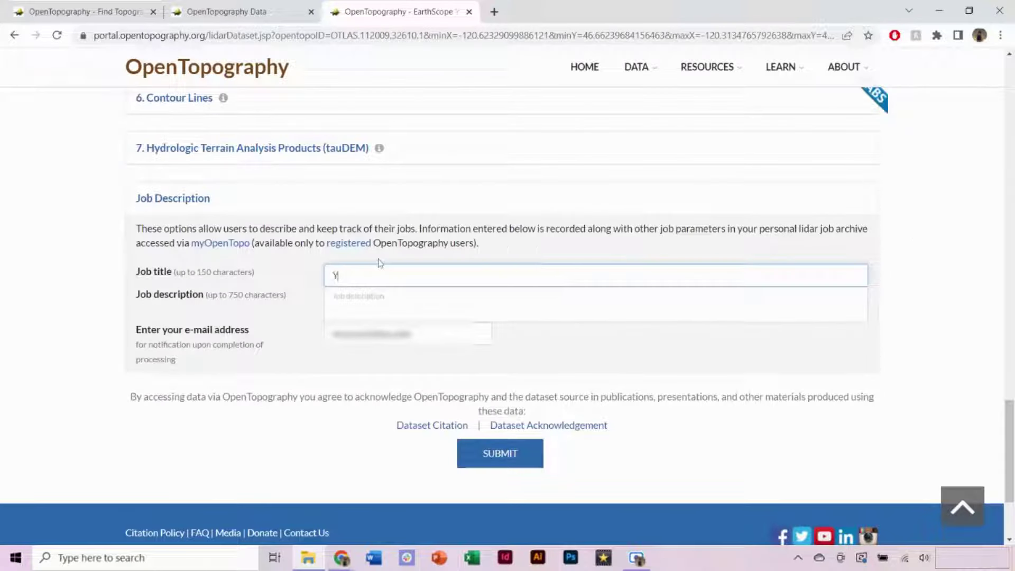
pyautogui.write('akimaRiverPl')
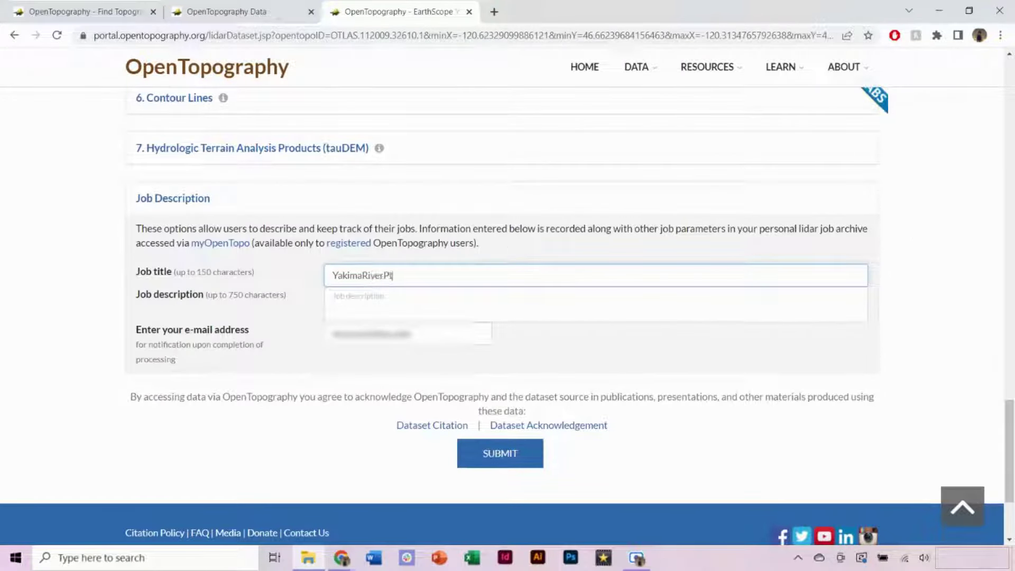
pyautogui.write('Cloud')
pyautogui.click(500, 458)
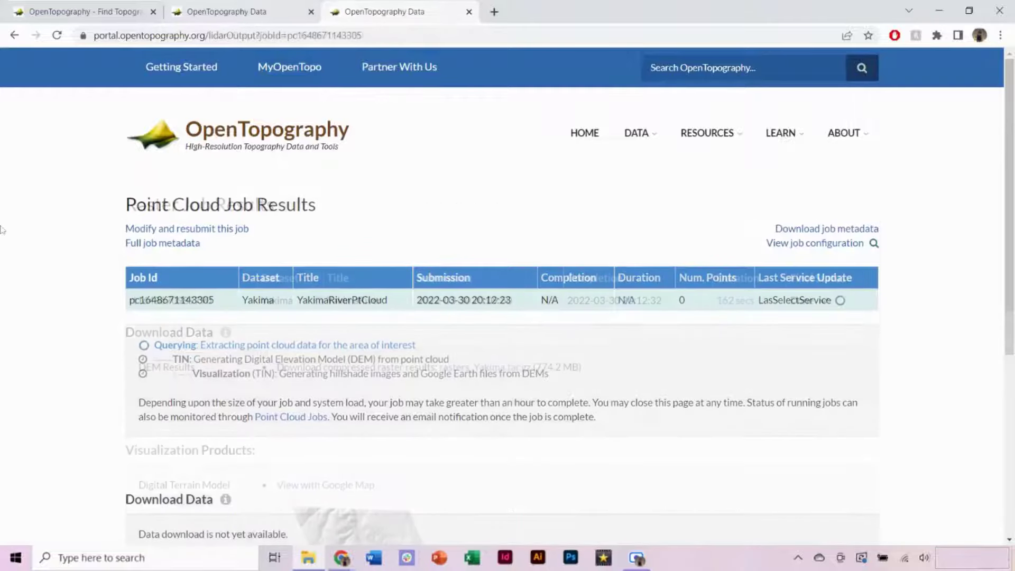
# - Download rasters_Yakima.tar.gz from the raster job results, then return to the point cloud job
pyautogui.hotkey('ctrl', 'shift', 'Tab')
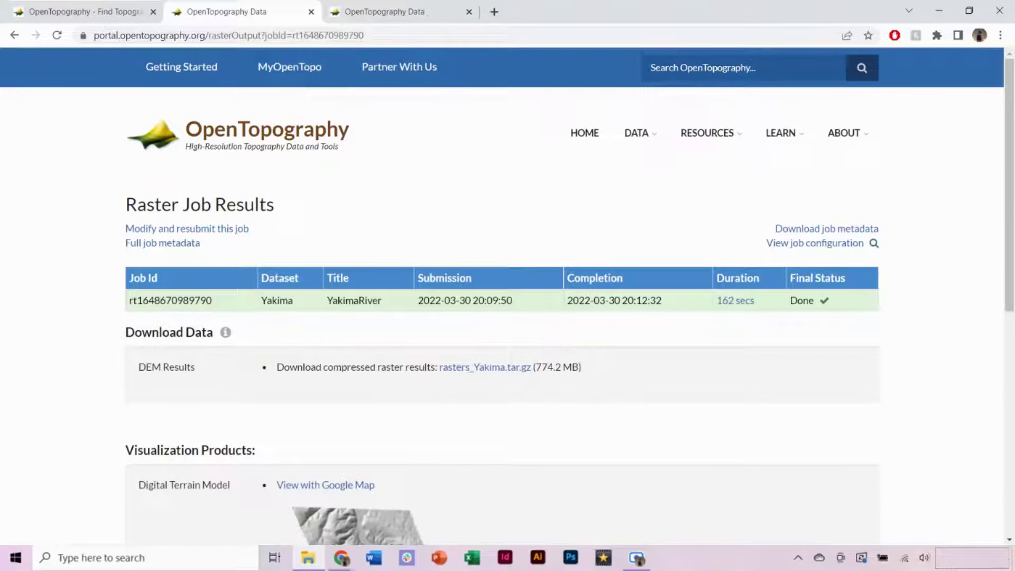
pyautogui.scroll(-1, 111, 274)
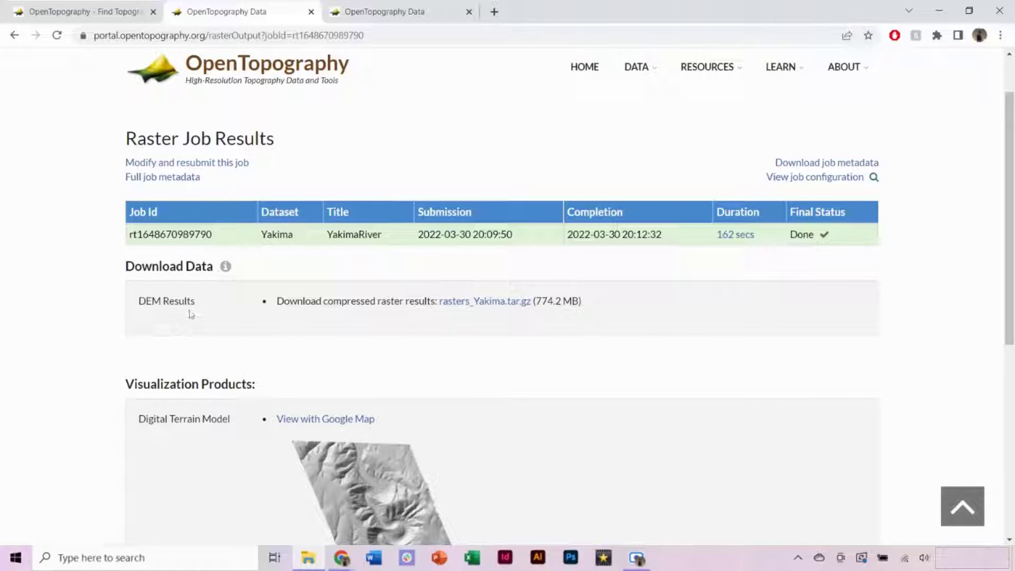
pyautogui.click(493, 305)
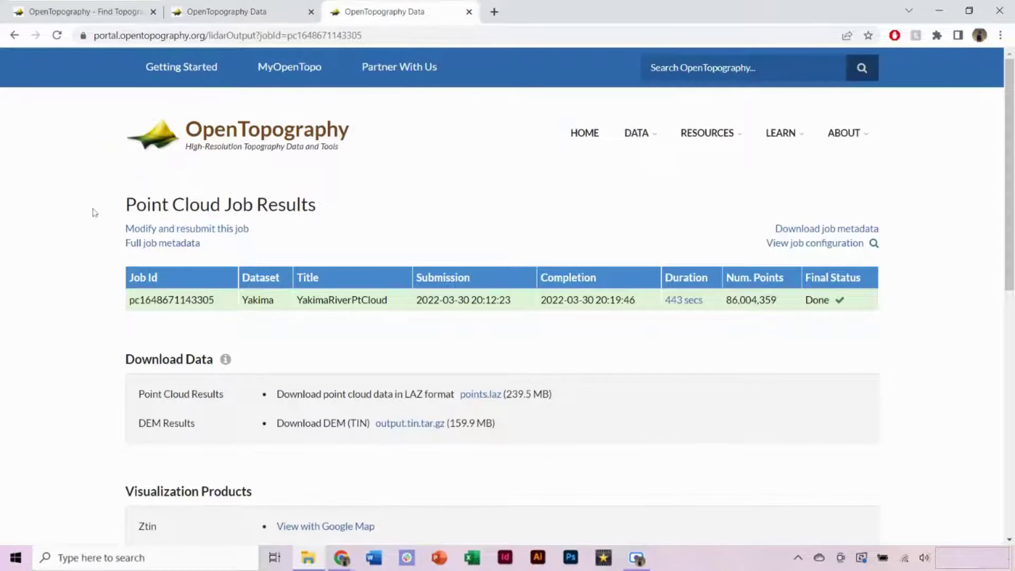
pyautogui.scroll(-4, 94, 213)
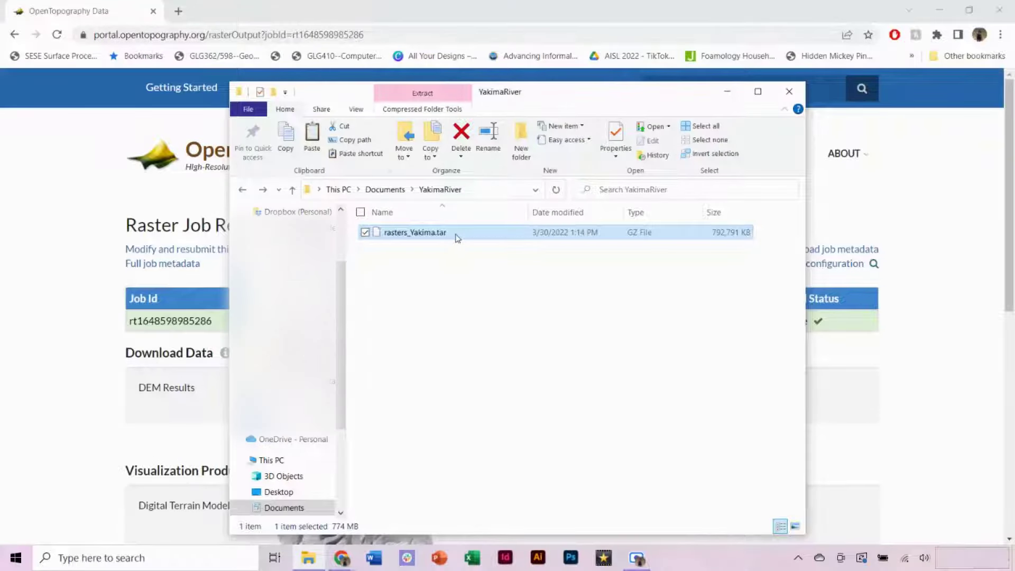
# - Extract rasters_Yakima.tar.gz and then the inner tar with 7-Zip into the same folder
pyautogui.rightClick(410, 236)
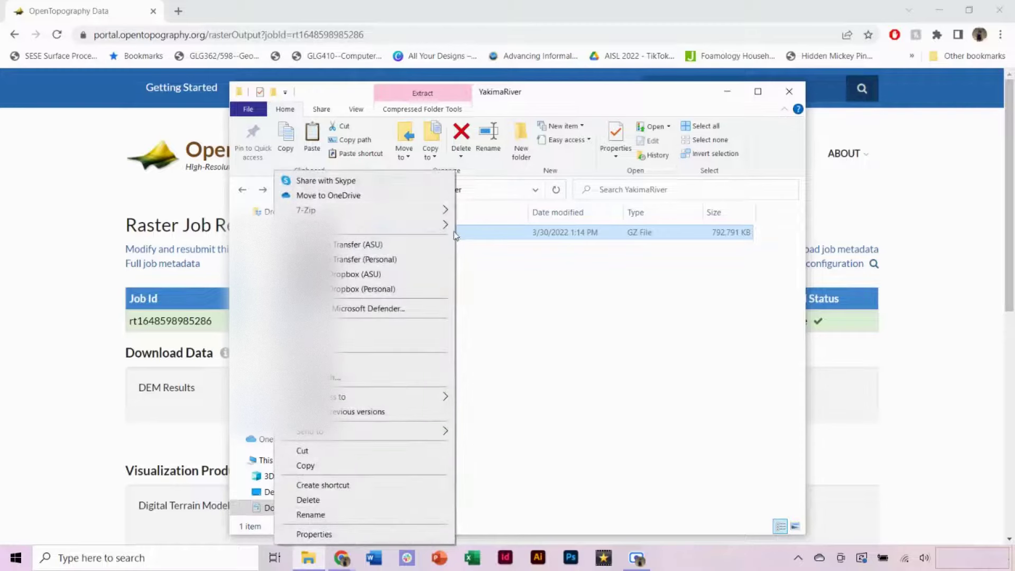
pyautogui.moveTo(439, 211)
pyautogui.click(517, 256)
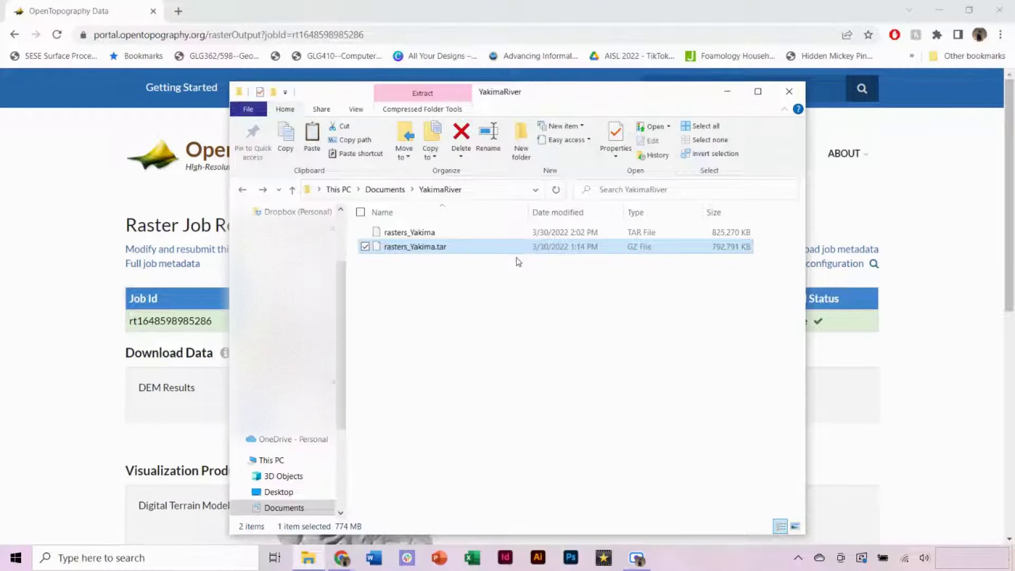
pyautogui.rightClick(468, 233)
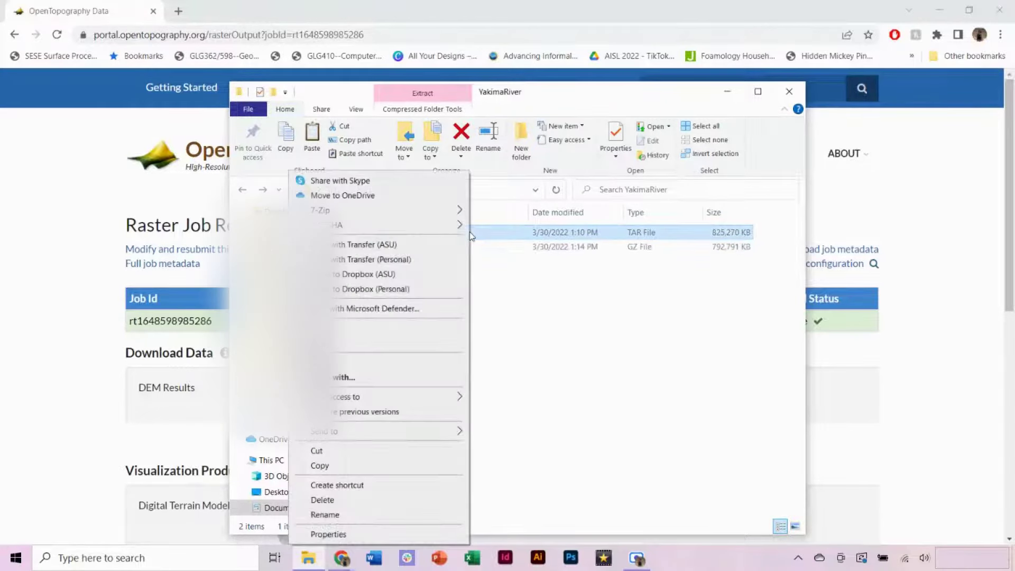
pyautogui.moveTo(461, 214)
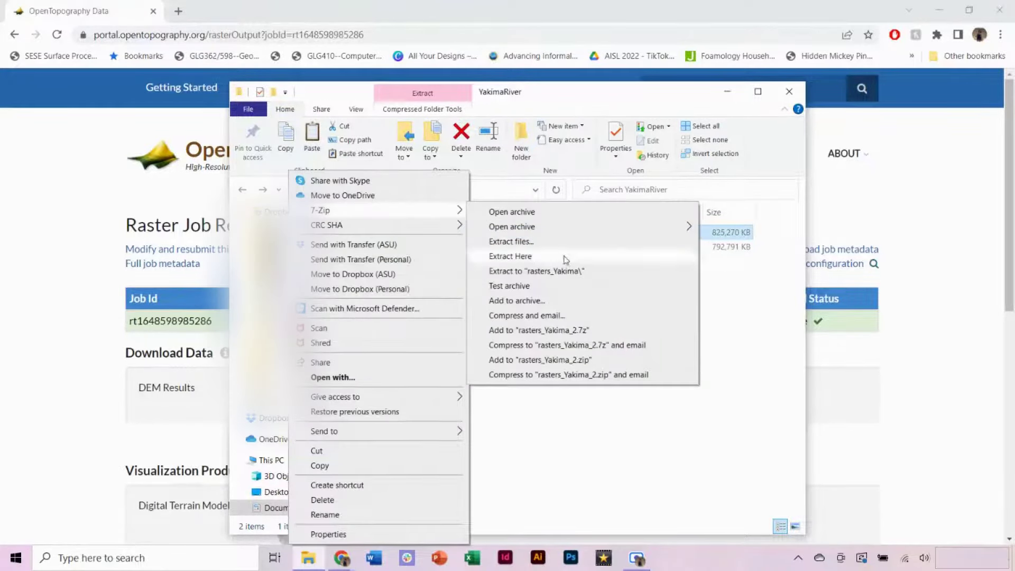
pyautogui.click(563, 258)
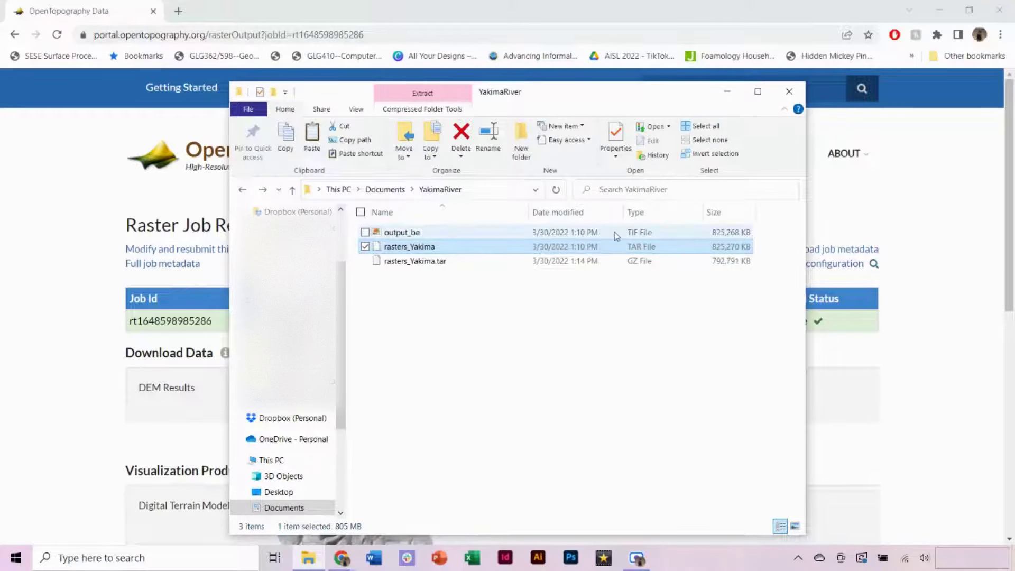
# - Rename the output_be TIF file to YakimaDEM
pyautogui.click(642, 236)
pyautogui.rightClick(403, 234)
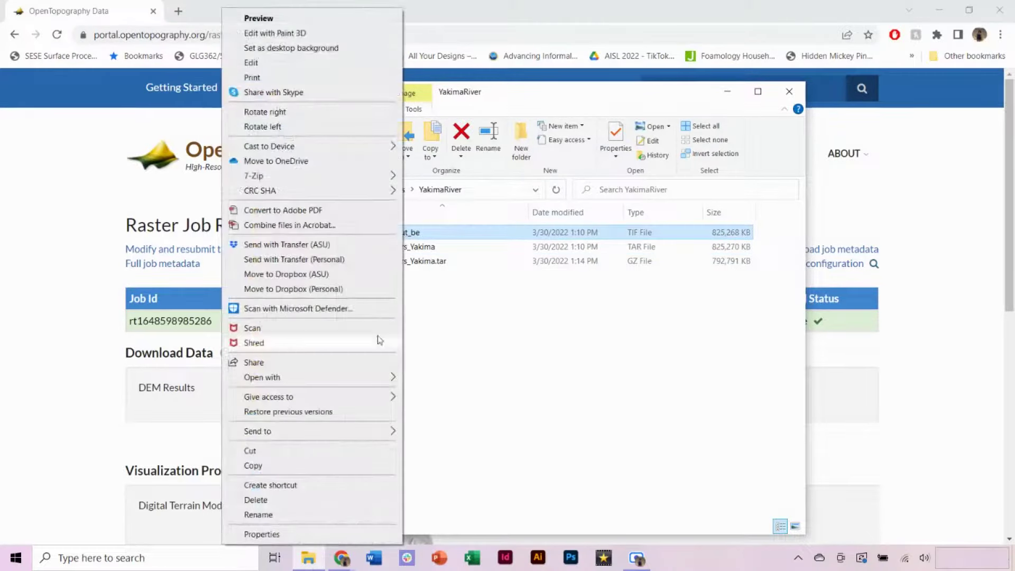
pyautogui.click(340, 515)
pyautogui.write('YakimaD')
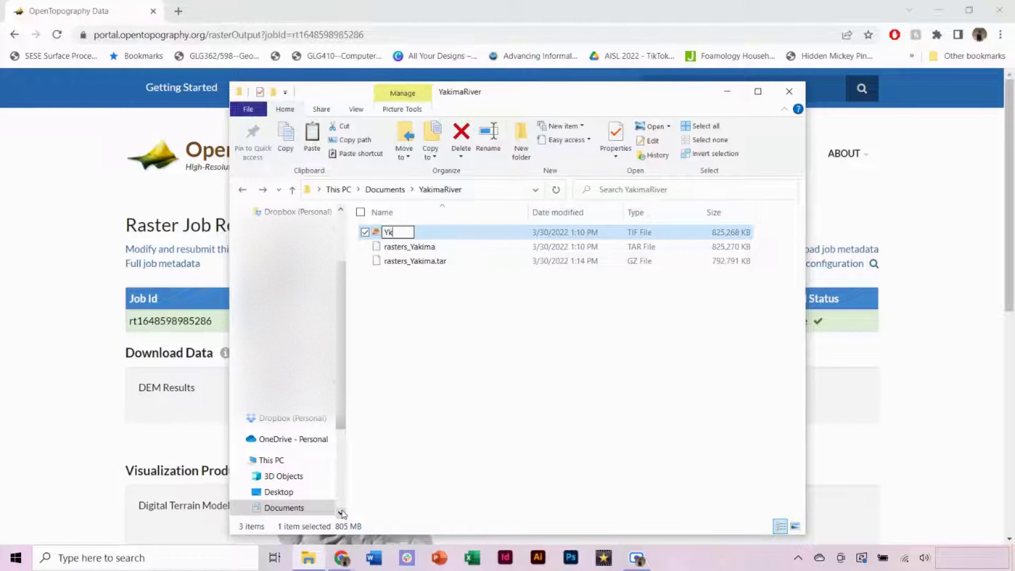
pyautogui.write('EM')
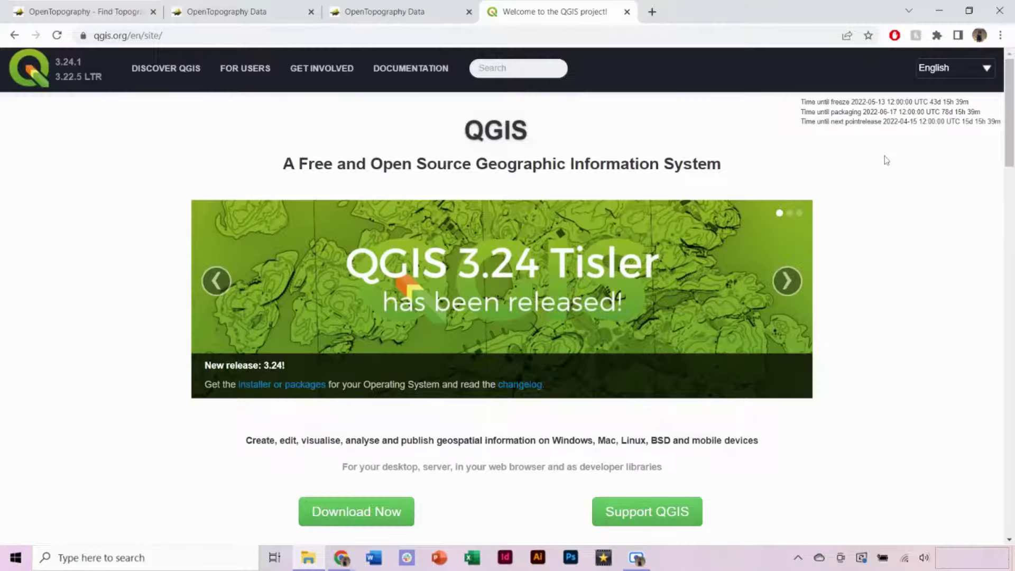
# - Scroll through the qgis.org homepage showing versions 3.24.1 and 3.22.5 LTR
pyautogui.scroll(-1, 887, 160)
pyautogui.scroll(-1, 887, 160)
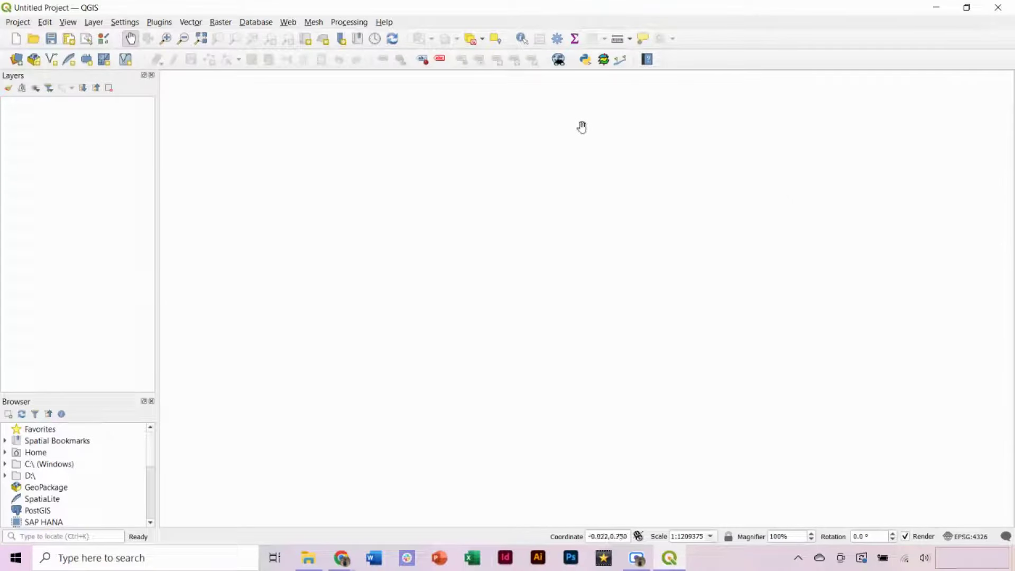
# - Drag YakimaDEM.tif from the YakimaRiver folder onto the QGIS map as a grayscale elevation layer
pyautogui.click(308, 559)
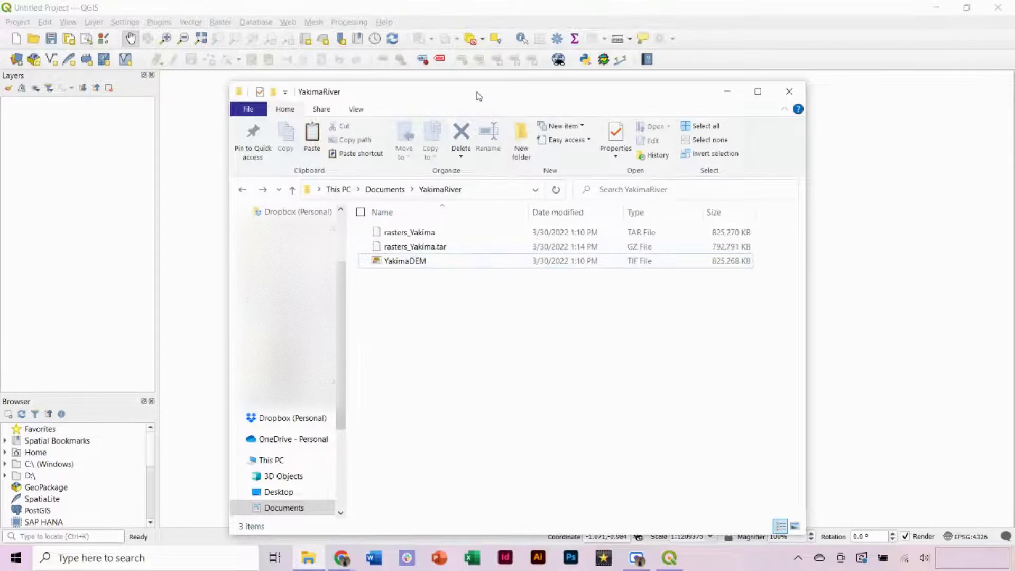
pyautogui.moveTo(478, 95); pyautogui.dragTo(543, 91)
pyautogui.moveTo(529, 259); pyautogui.dragTo(82, 209)
pyautogui.click(91, 240)
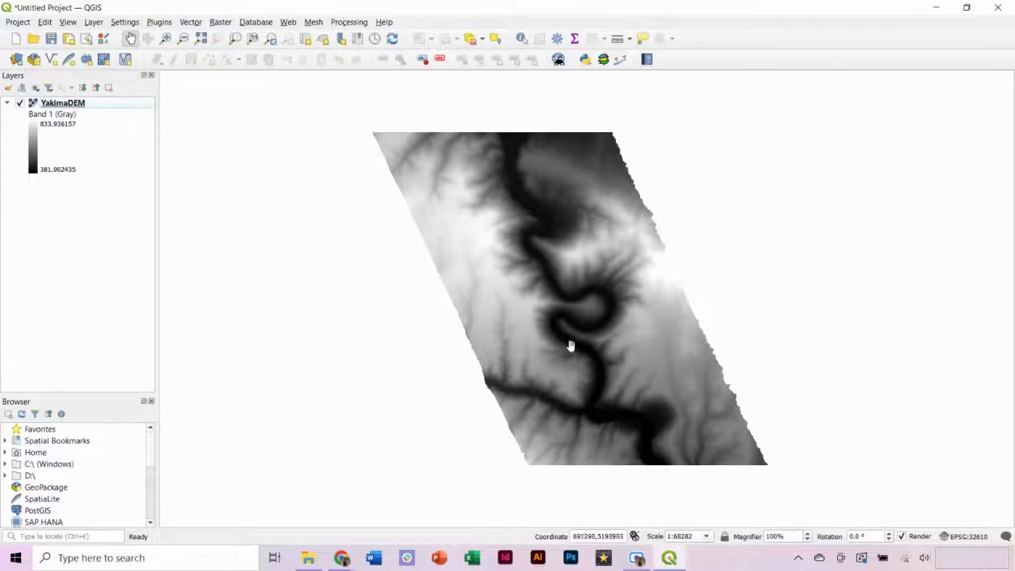
# - Duplicate YakimaDEM and place the visible YakimaDEM copy above the original layer
pyautogui.rightClick(64, 103)
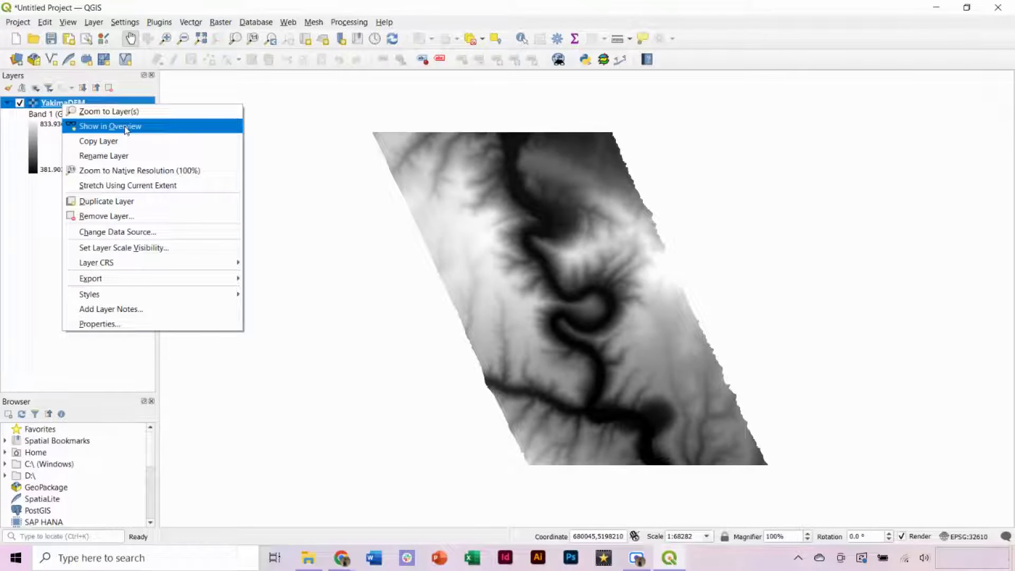
pyautogui.click(151, 206)
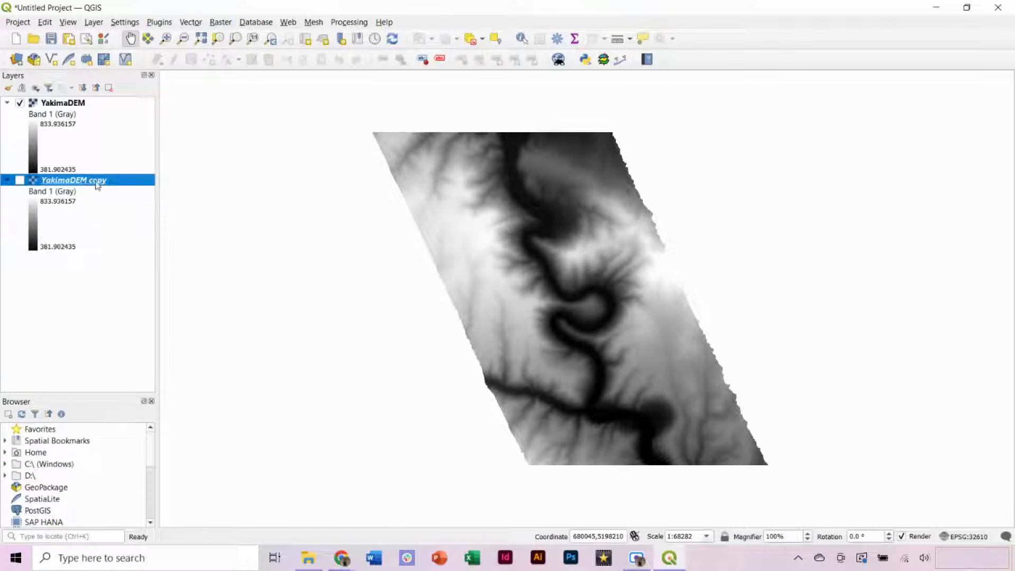
pyautogui.moveTo(97, 183); pyautogui.dragTo(100, 102)
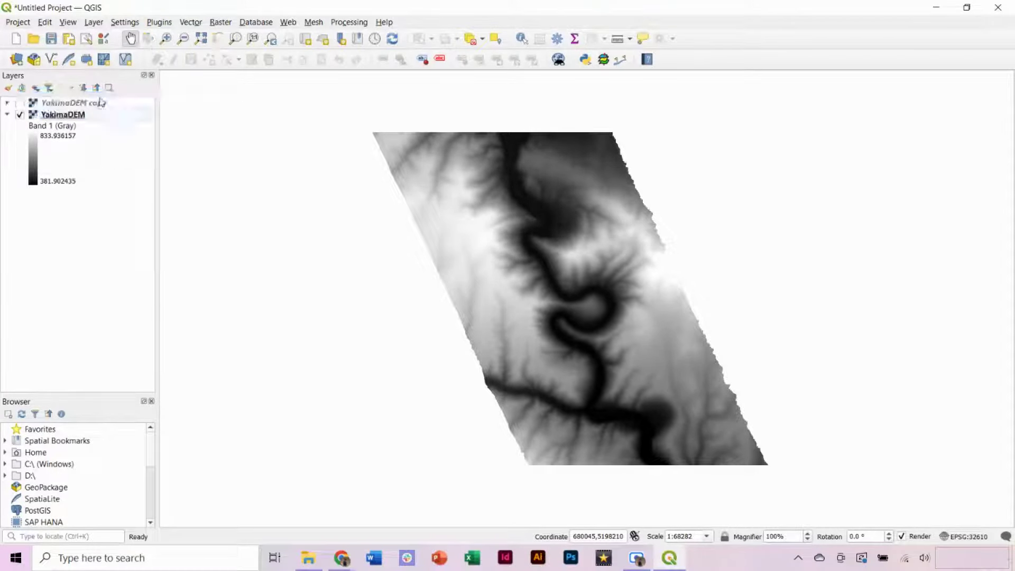
pyautogui.click(71, 106)
pyautogui.rightClick(81, 104)
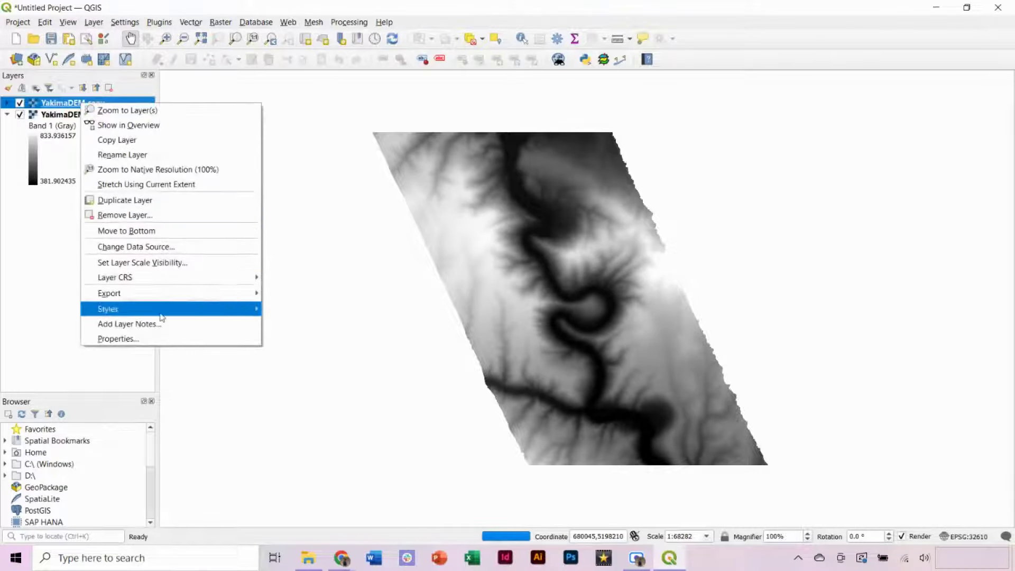
# - Switch the YakimaDEM copy's symbology render type to Hillshade for shaded canyon relief
pyautogui.click(165, 341)
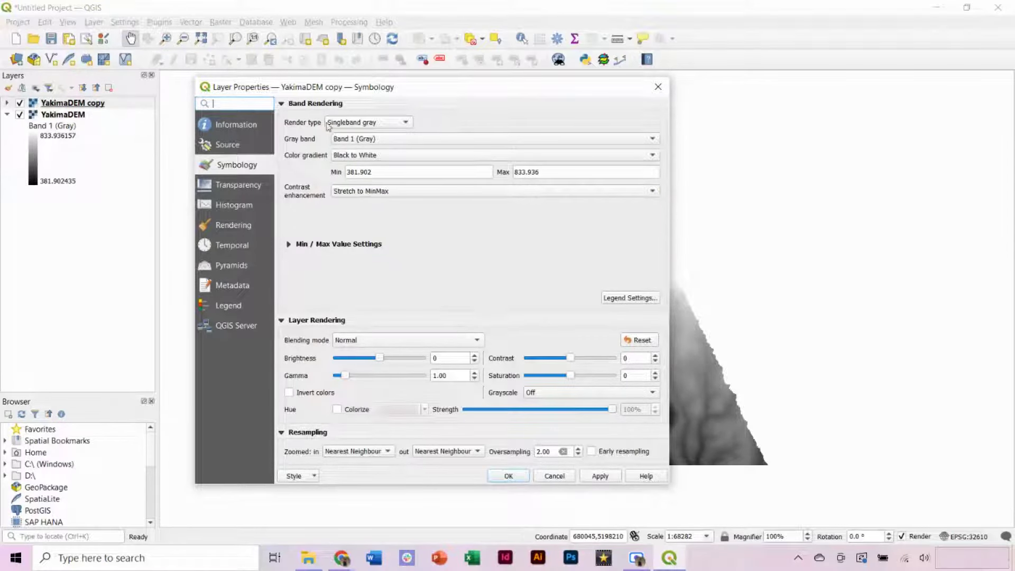
pyautogui.click(403, 124)
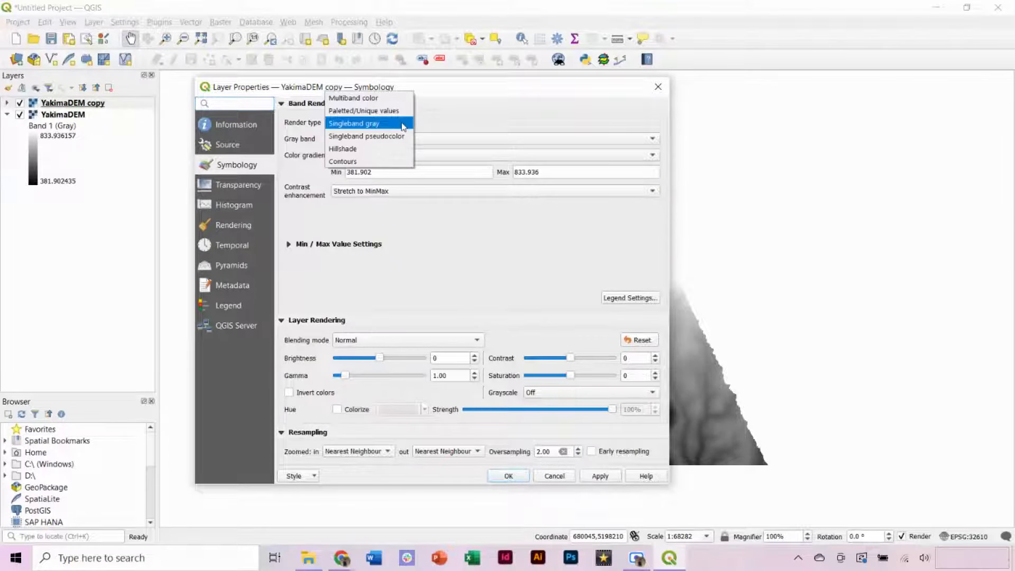
pyautogui.click(403, 149)
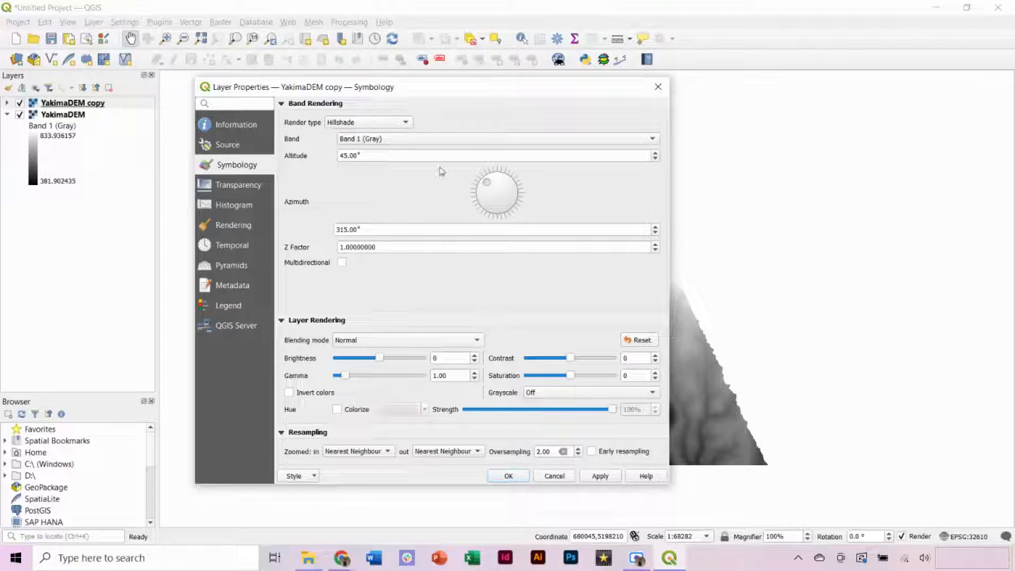
pyautogui.click(508, 477)
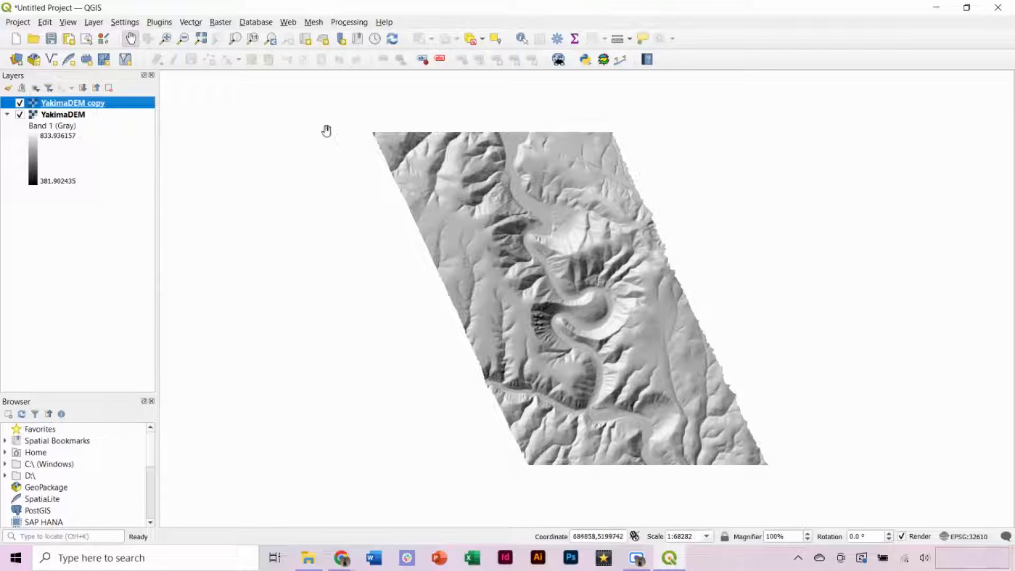
pyautogui.click(160, 23)
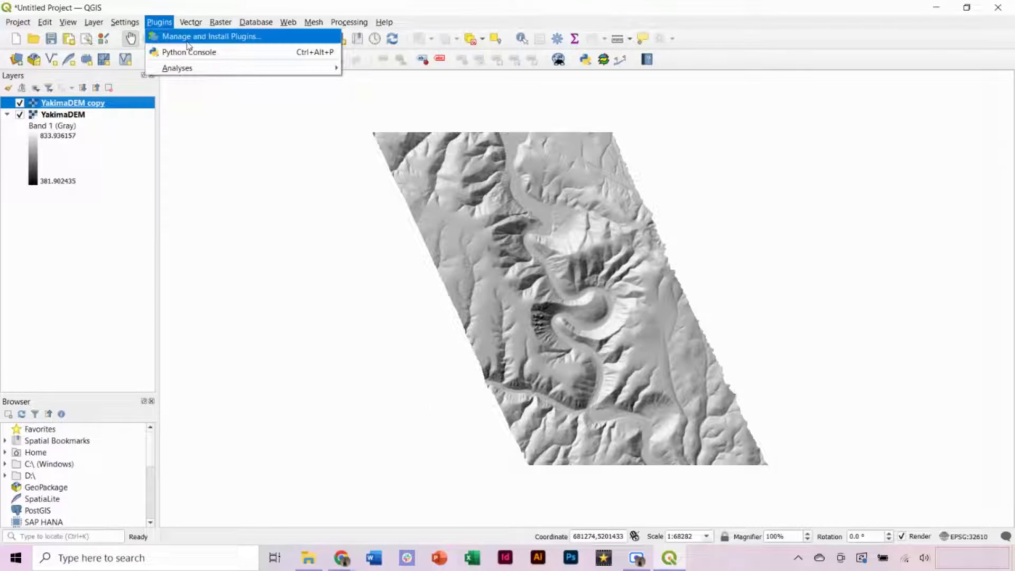
pyautogui.click(239, 38)
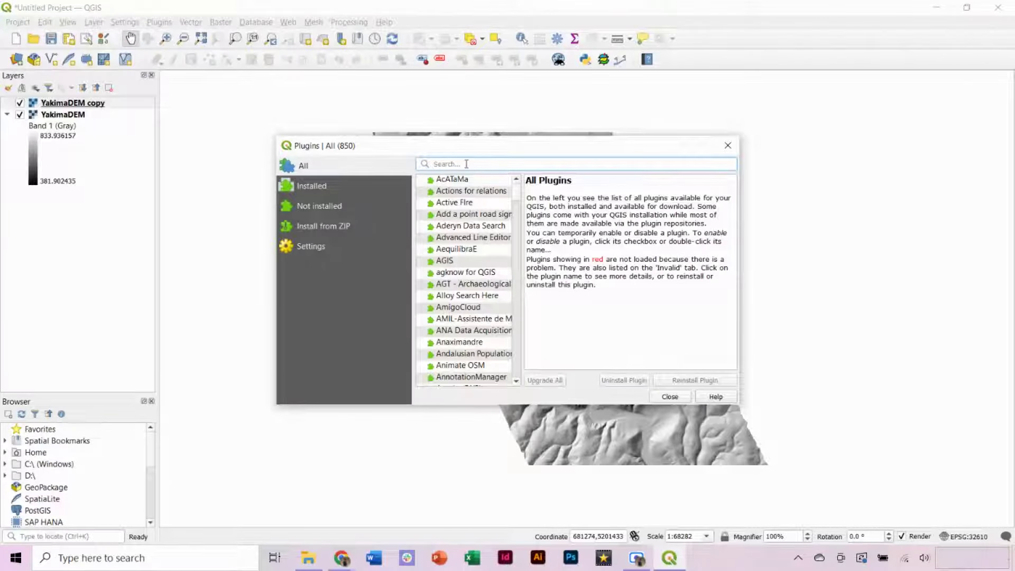
pyautogui.write('demt')
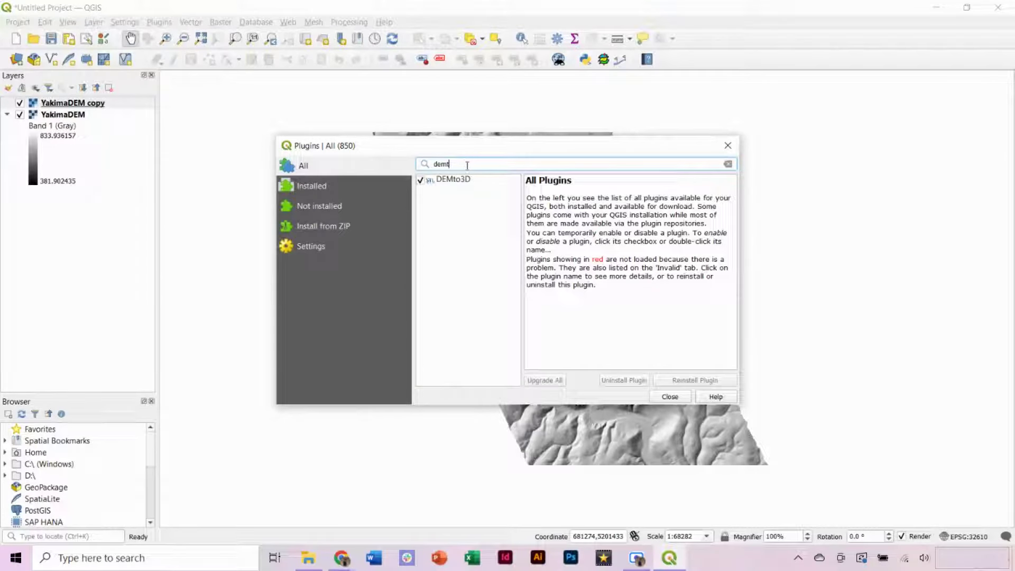
pyautogui.click(470, 182)
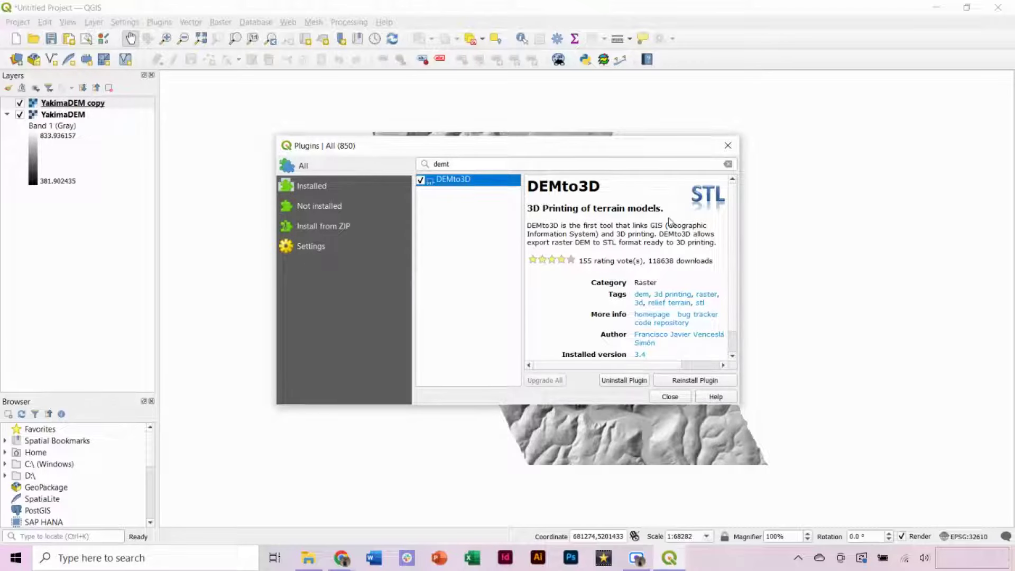
pyautogui.press('Escape')
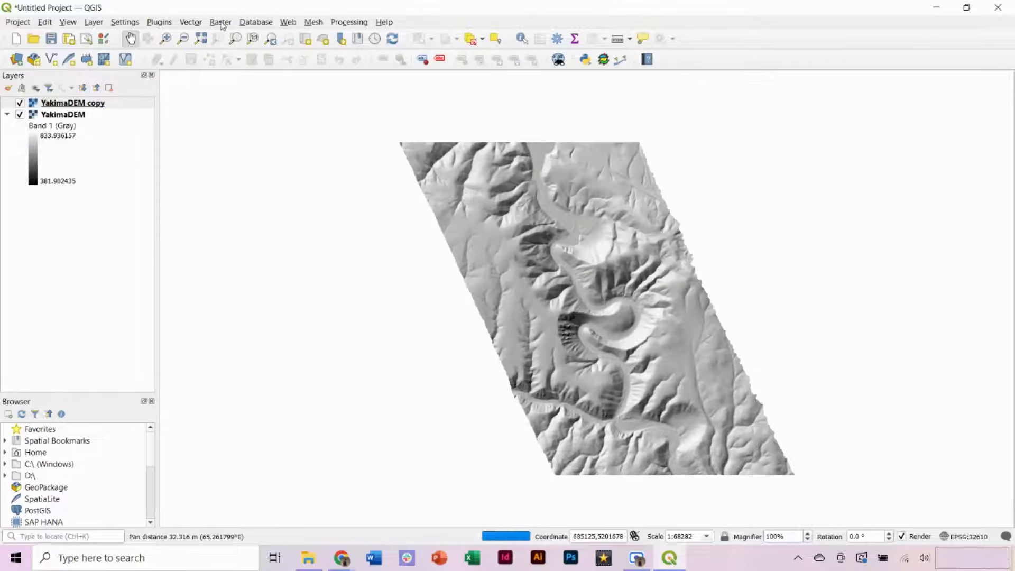
# - Launch DEMto3D's DEM 3D printing tool with YakimaDEM [EPSG:32610] as the layer to print
pyautogui.click(221, 23)
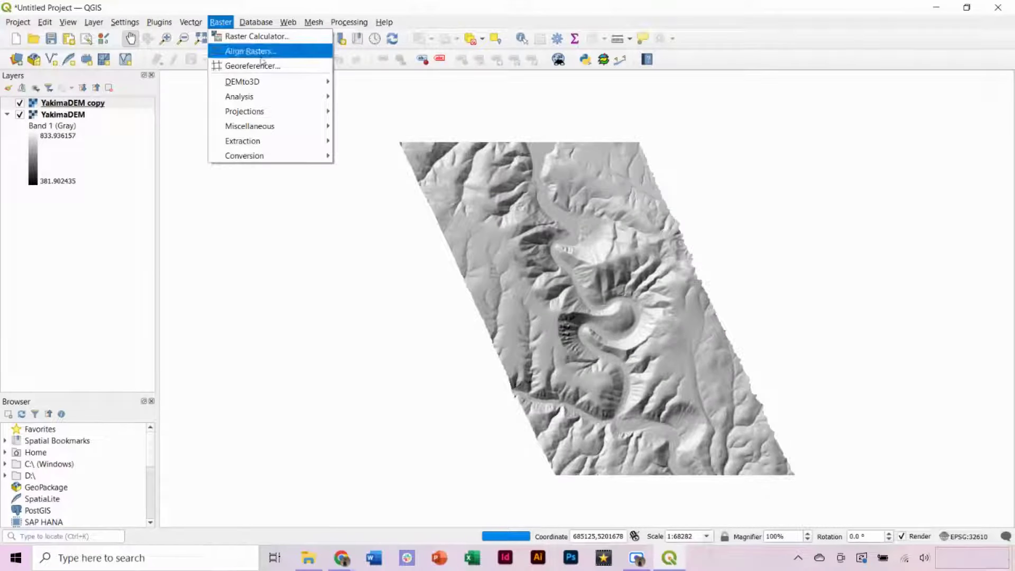
pyautogui.moveTo(270, 83)
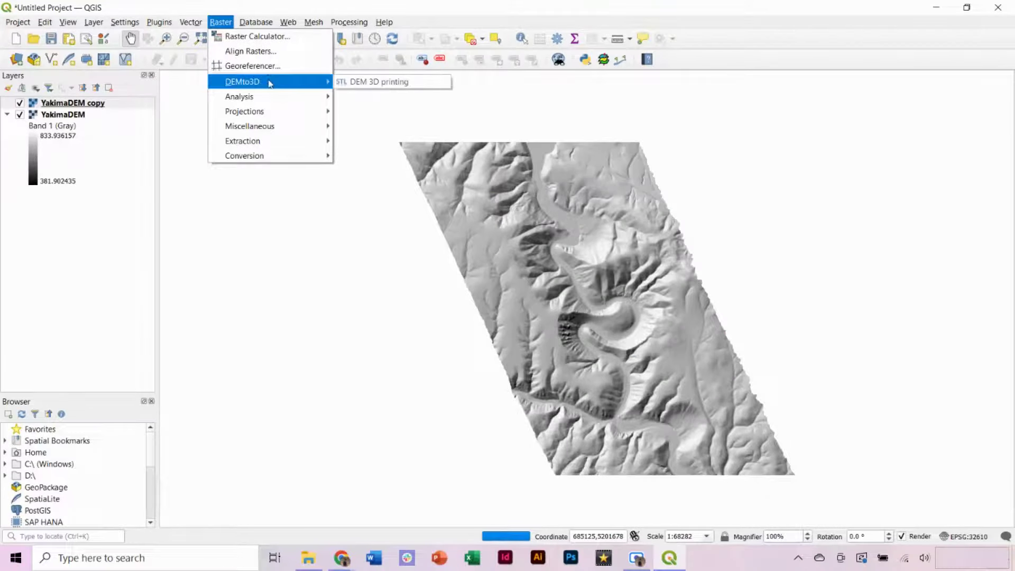
pyautogui.click(421, 82)
pyautogui.moveTo(461, 99); pyautogui.dragTo(221, 110)
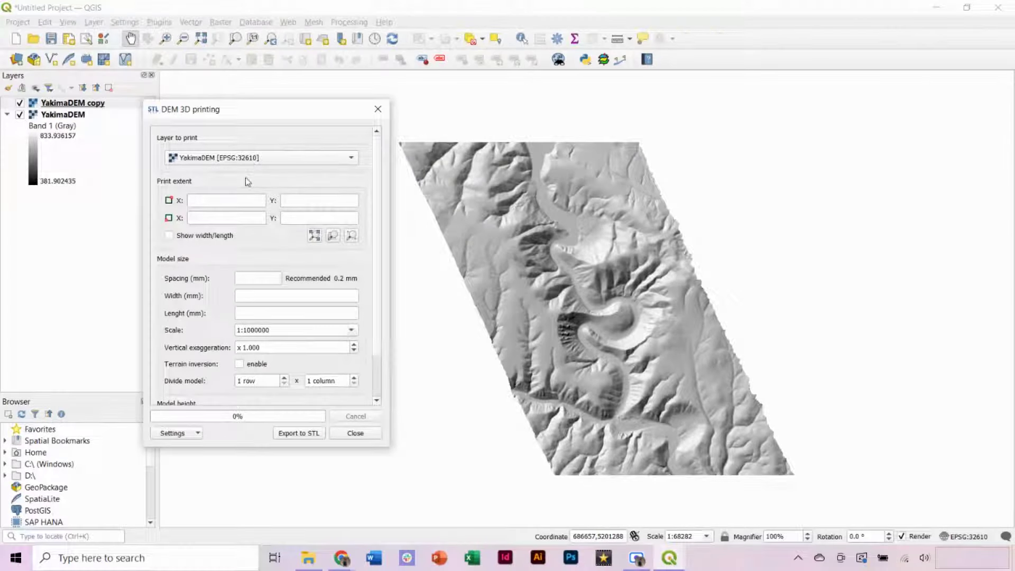
pyautogui.click(250, 159)
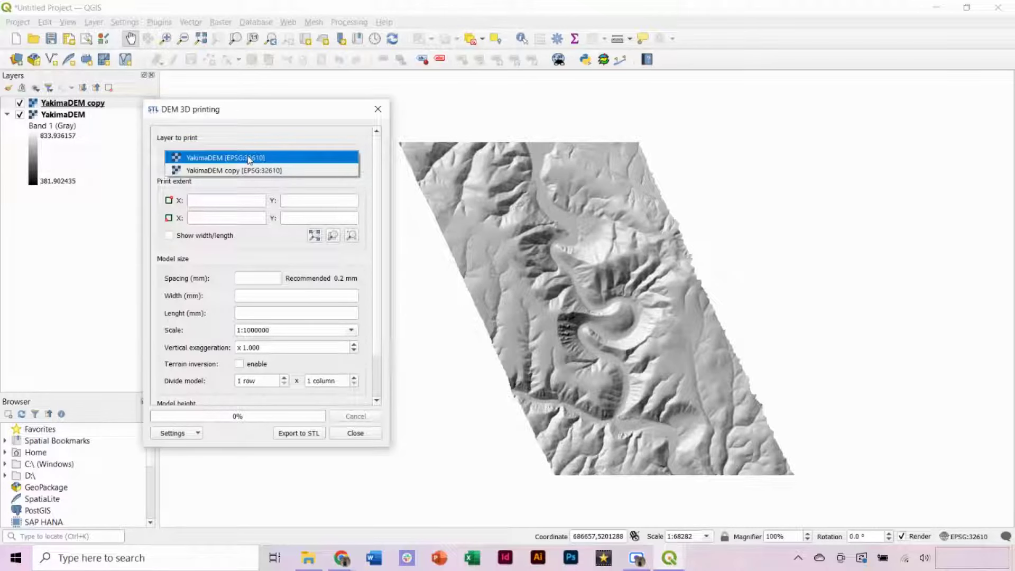
pyautogui.click(287, 161)
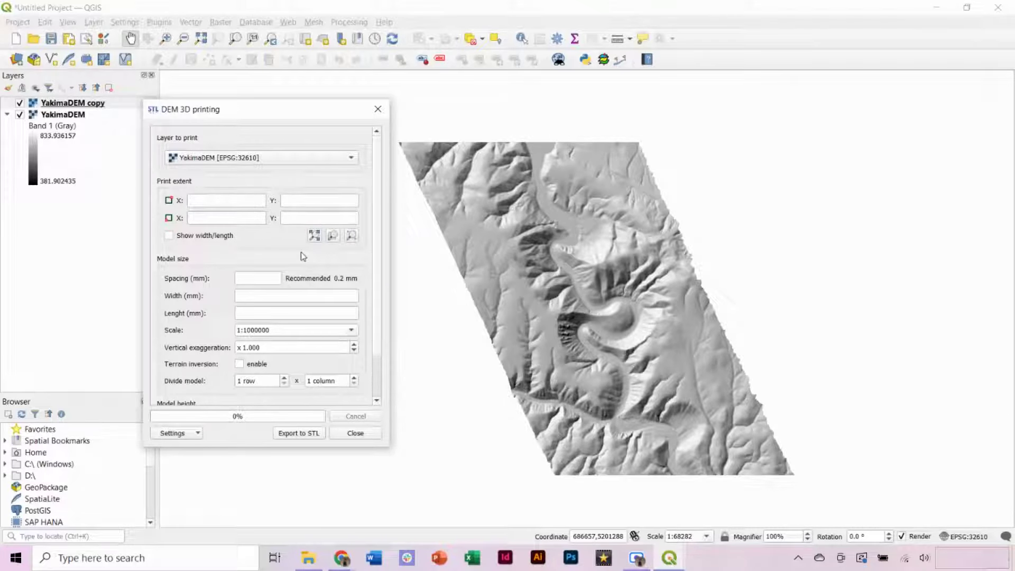
# - Set the print extent to YakimaDEM's full extent (X 698908.0/684527.0, Y 5199746.5/5190658.0)
pyautogui.click(333, 237)
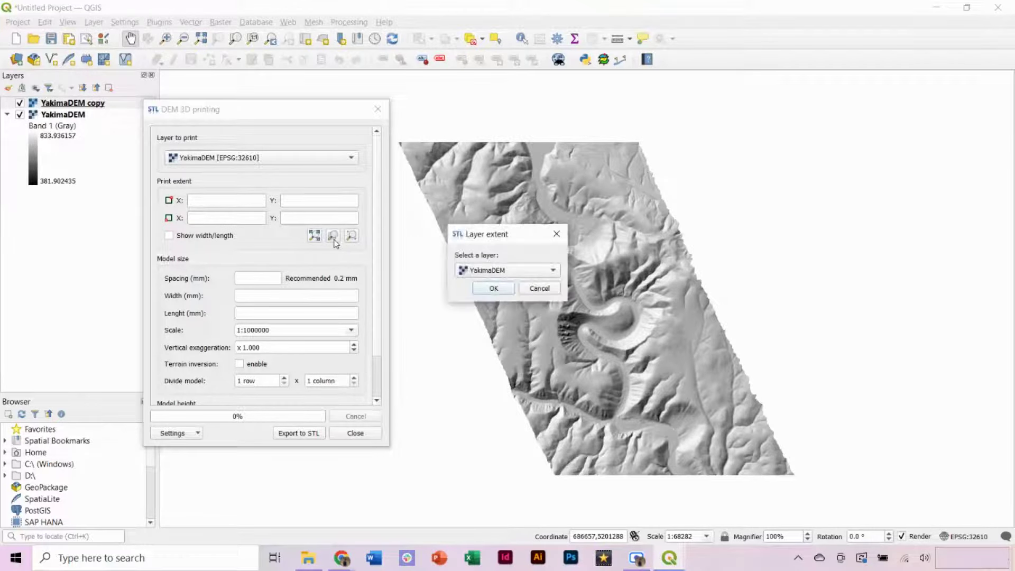
pyautogui.click(492, 289)
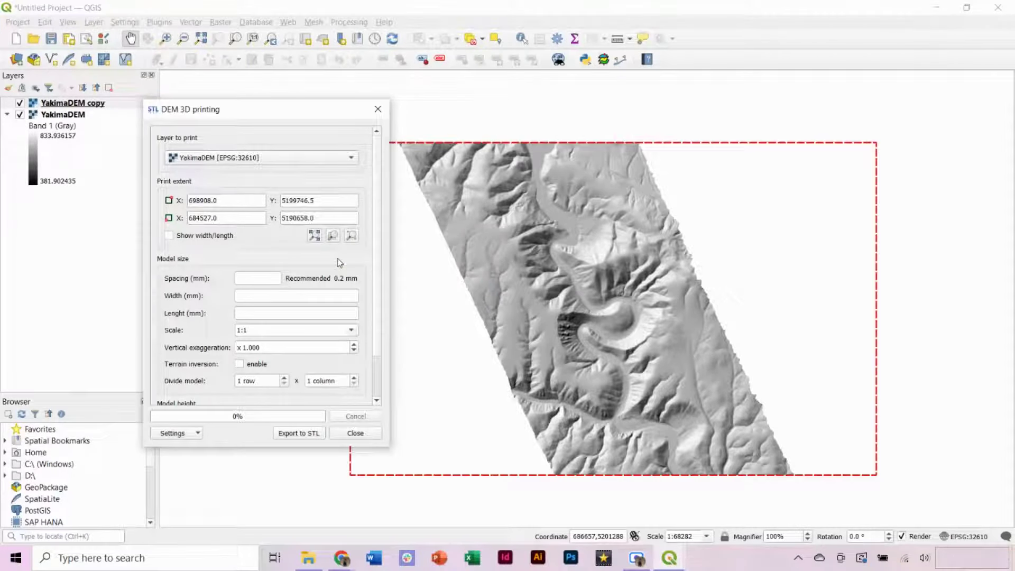
pyautogui.moveTo(297, 116); pyautogui.dragTo(235, 112)
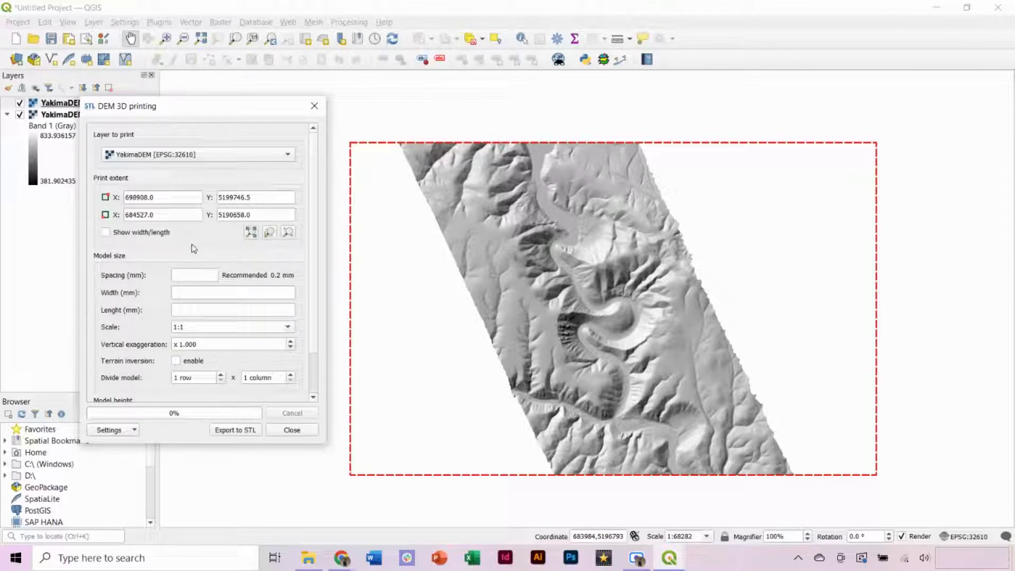
# - Draw a print extent box around the central river bend on the map
pyautogui.click(289, 233)
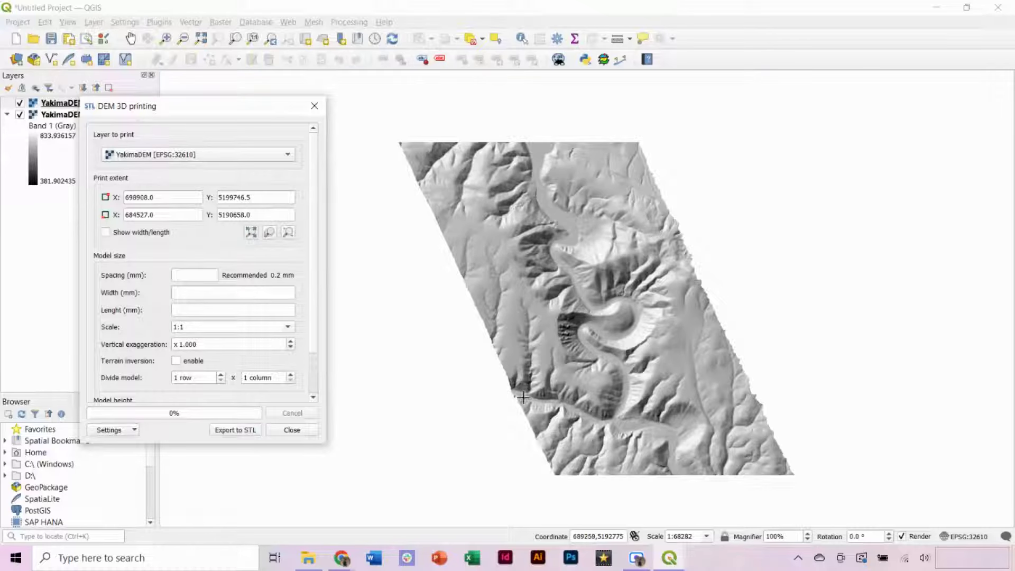
pyautogui.moveTo(522, 397); pyautogui.dragTo(684, 244)
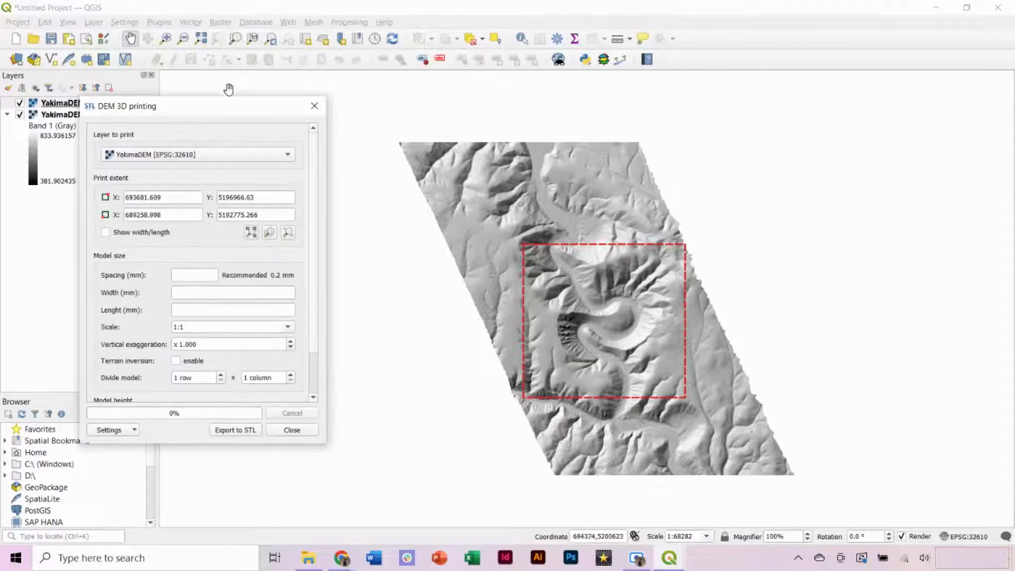
pyautogui.moveTo(199, 109); pyautogui.dragTo(246, 118)
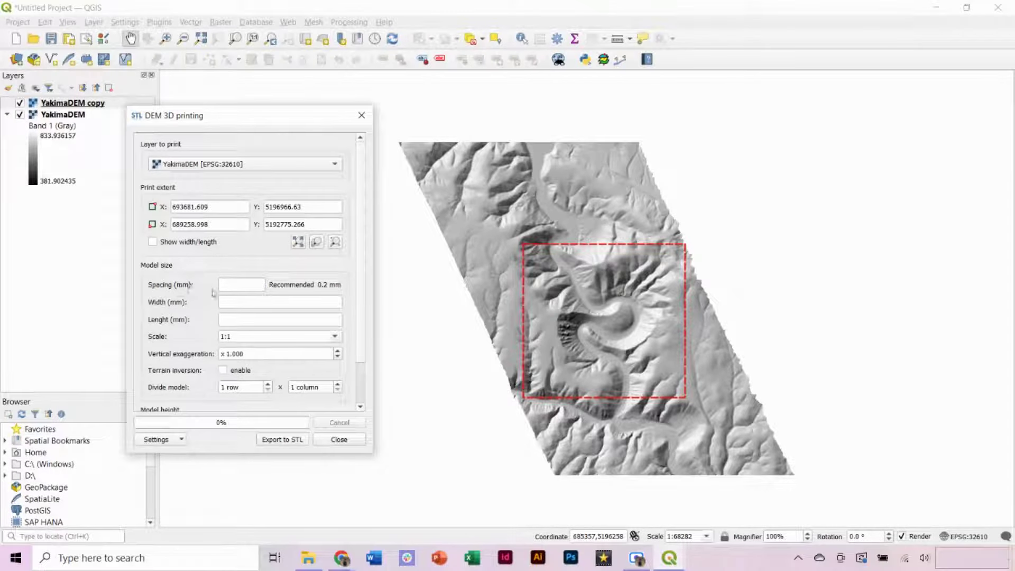
# - Set the model spacing to 0.2 mm and width to 125 mm
pyautogui.click(249, 287)
pyautogui.write('0.2')
pyautogui.click(245, 304)
pyautogui.write('12')
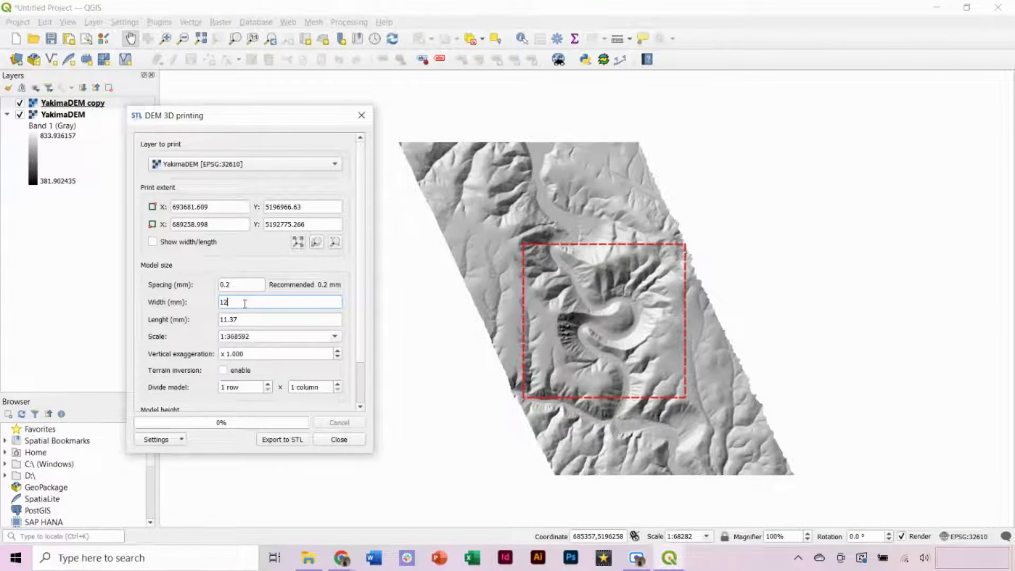
pyautogui.write('5')
# - Change vertical exaggeration to 1.5 and use a 335 m base height
pyautogui.moveTo(258, 352); pyautogui.dragTo(238, 350)
pyautogui.write('500')
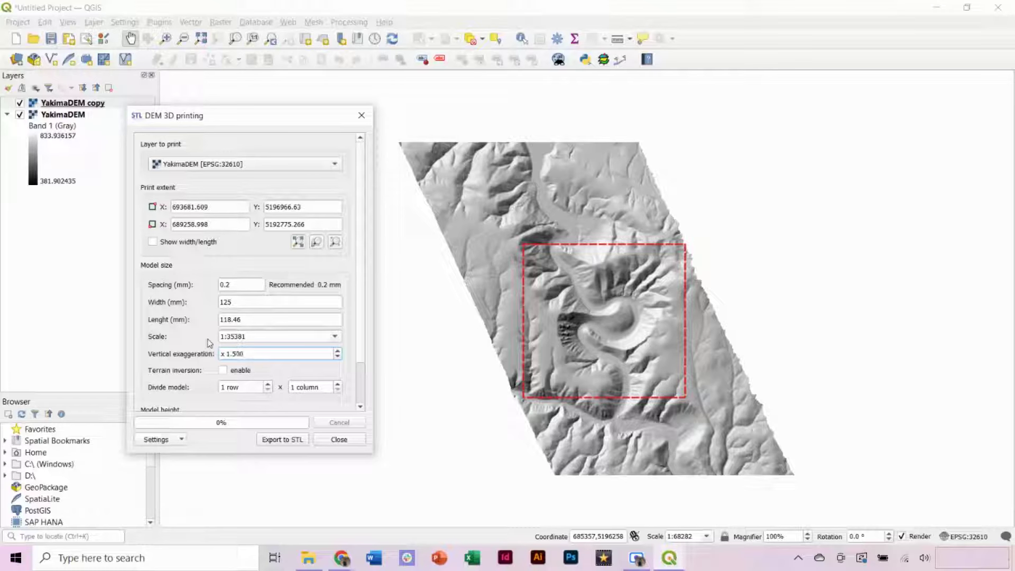
pyautogui.press('Tab')
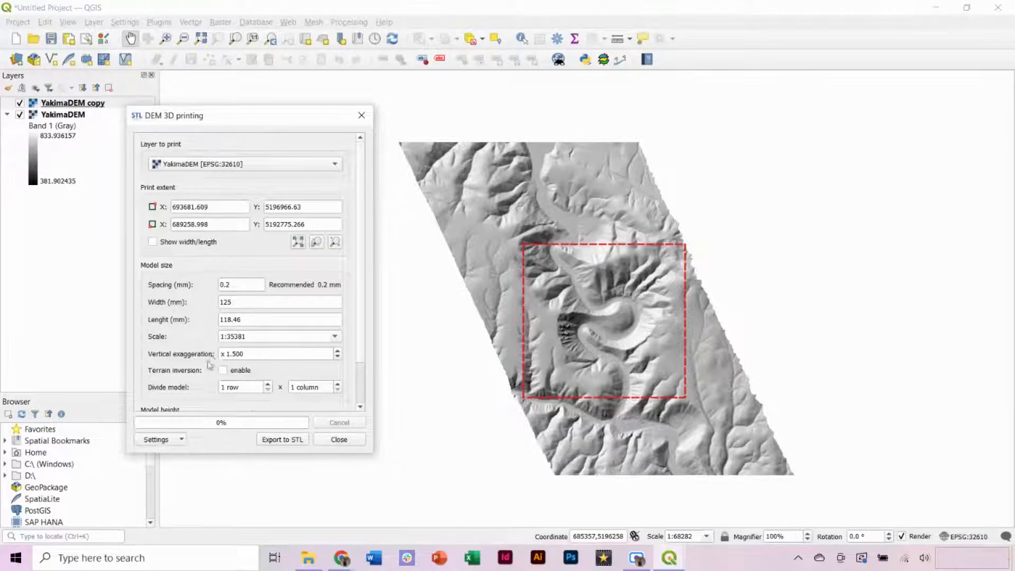
pyautogui.scroll(-1, 210, 365)
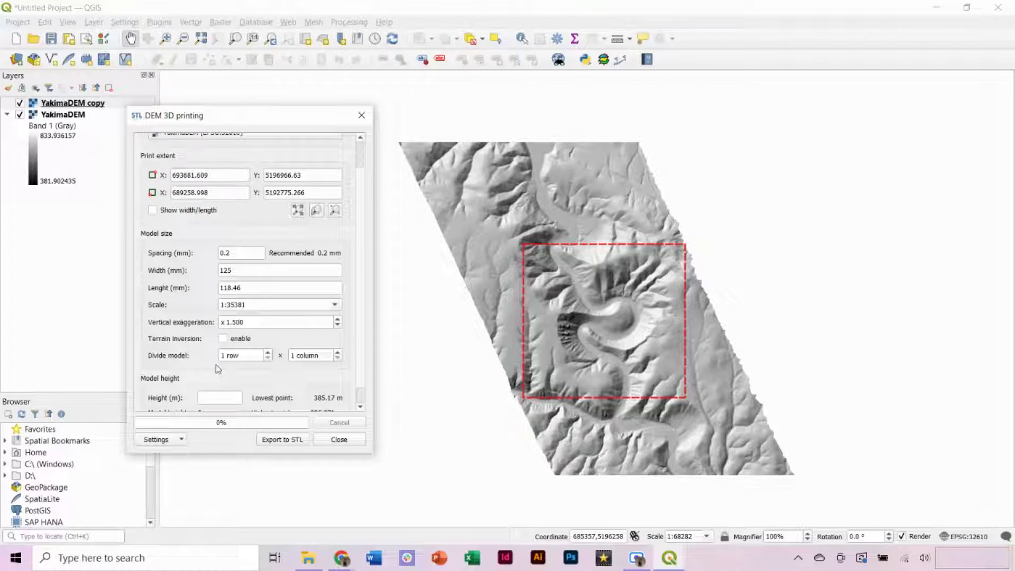
pyautogui.scroll(-1, 218, 369)
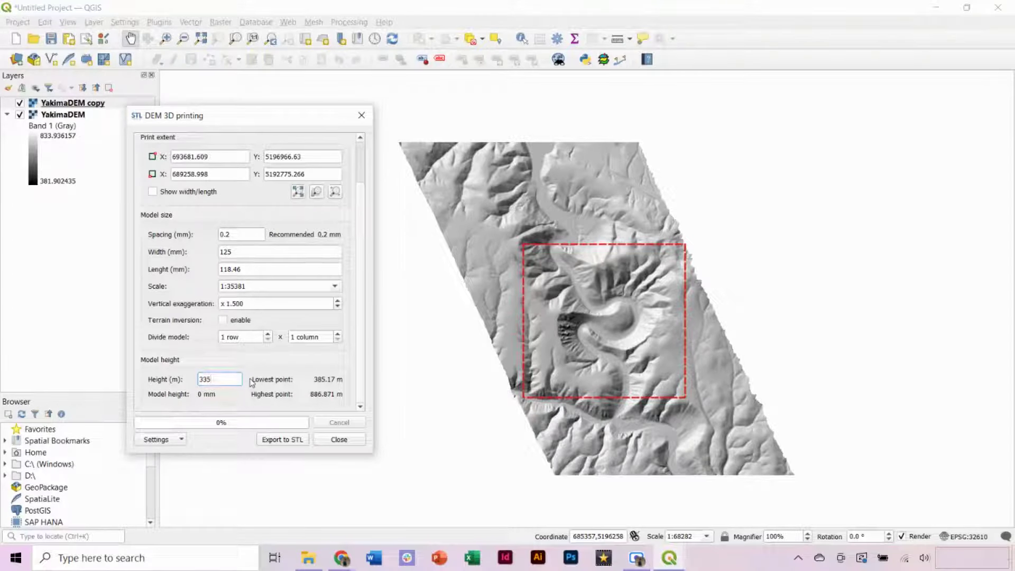
pyautogui.click(286, 443)
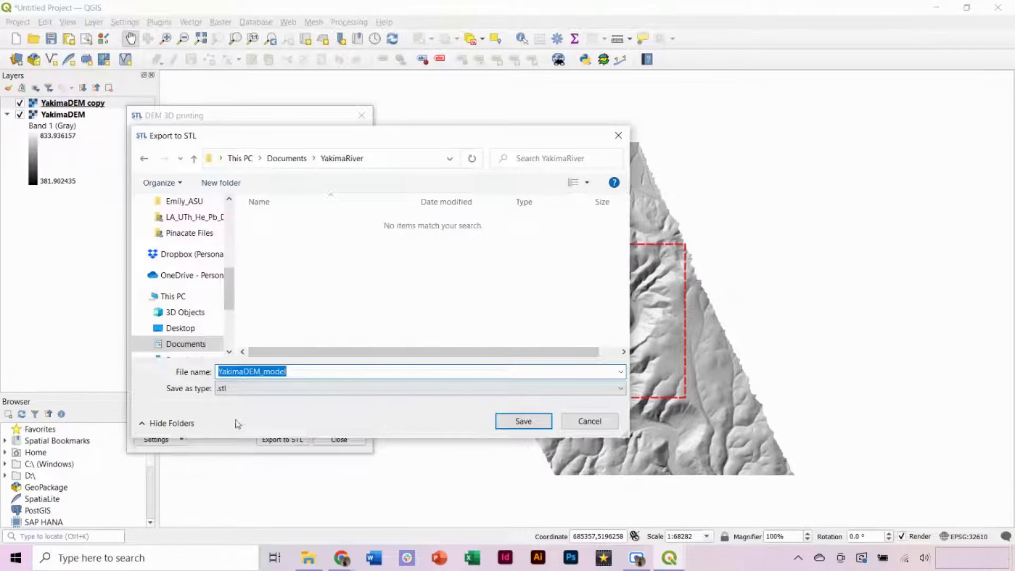
# - Save the STL as Yakima3DPrint.stl and acknowledge the model-generated message
pyautogui.click(297, 371)
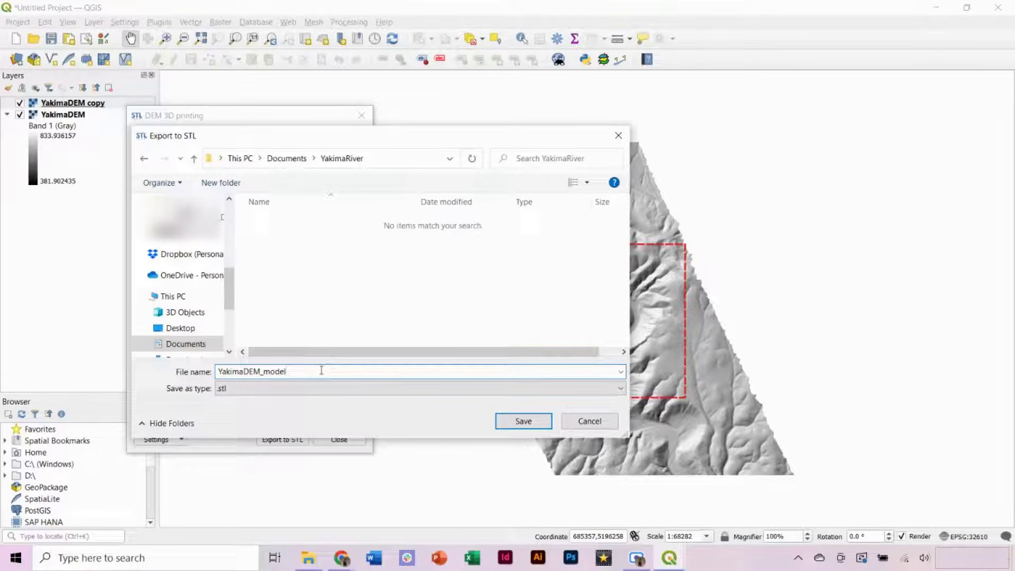
pyautogui.moveTo(321, 370); pyautogui.dragTo(245, 365)
pyautogui.write('3DPrint.st')
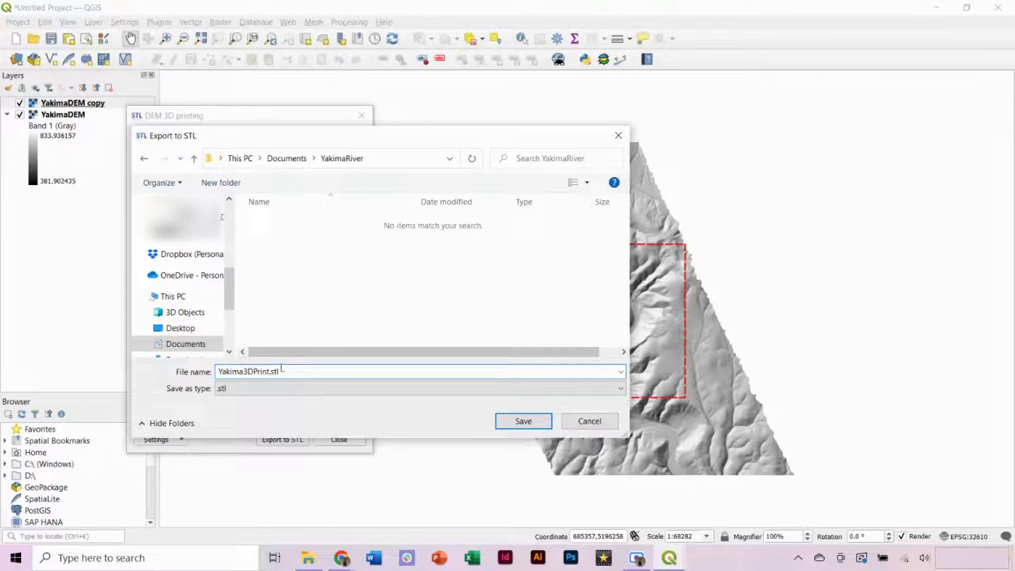
pyautogui.moveTo(270, 372); pyautogui.dragTo(284, 376)
pyautogui.click(311, 371)
pyautogui.click(523, 421)
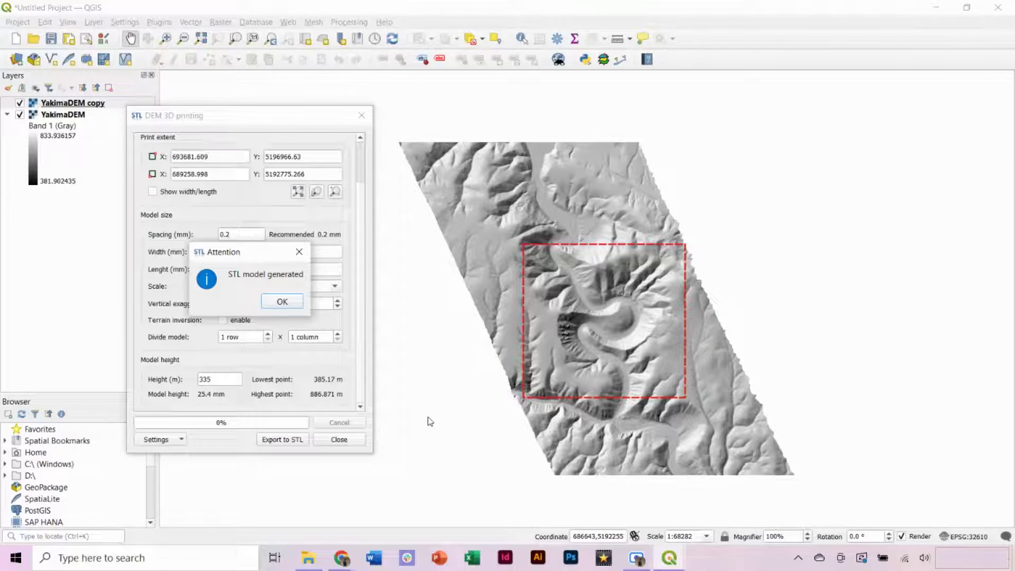
pyautogui.click(282, 301)
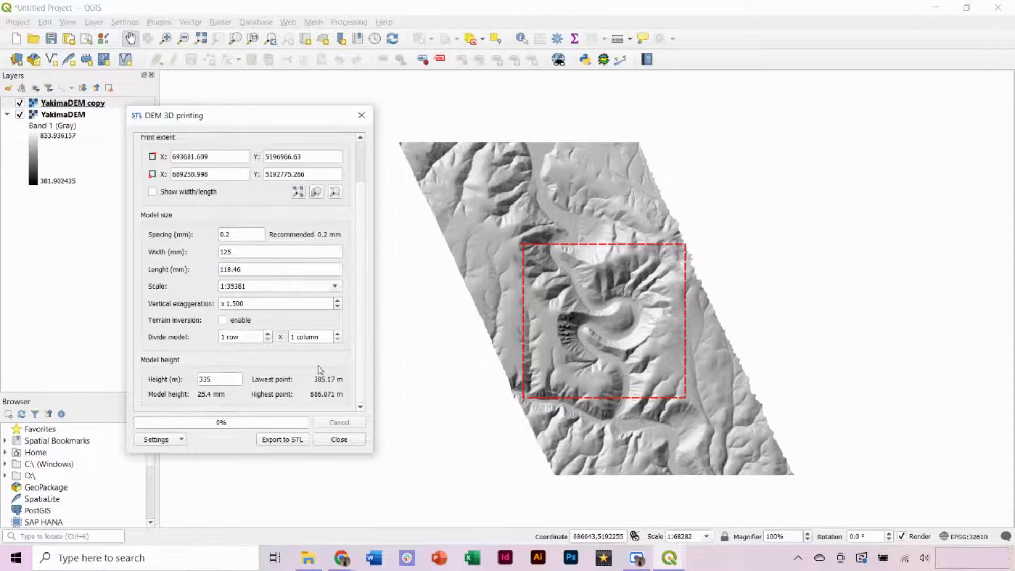
pyautogui.click(308, 558)
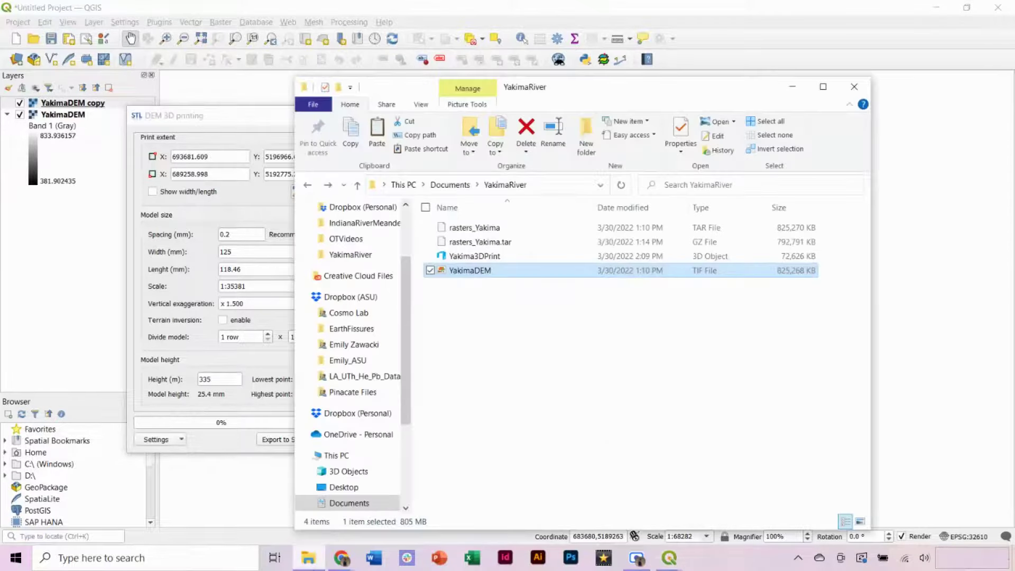
# - Open Yakima3DPrint with 3D Builder from its context menu
pyautogui.click(509, 258)
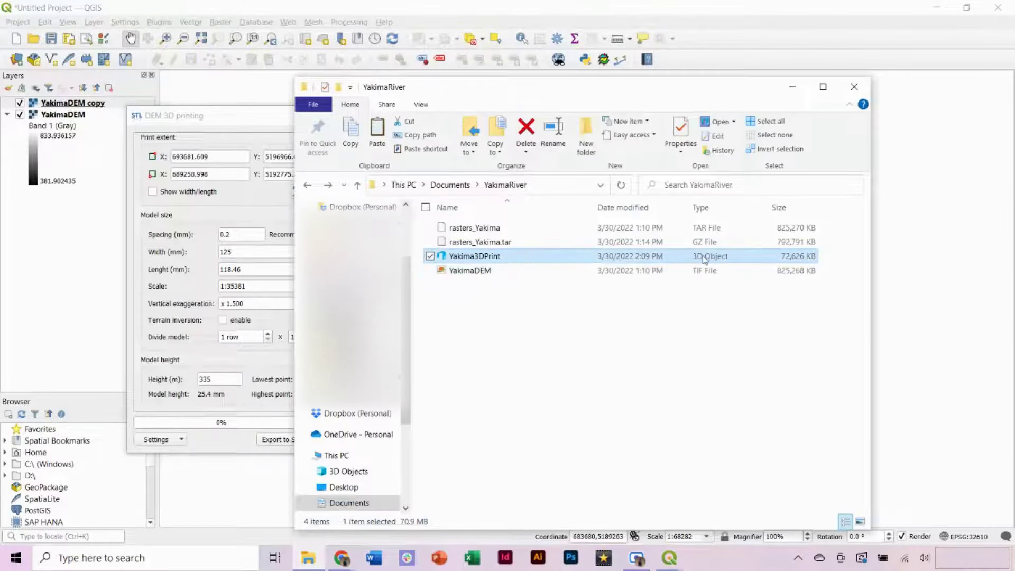
pyautogui.rightClick(523, 261)
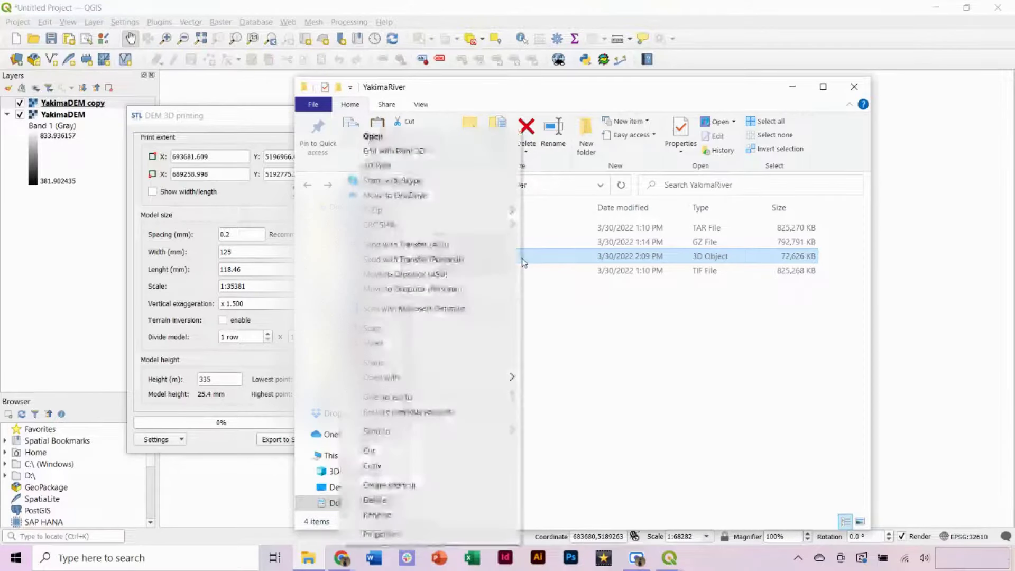
pyautogui.moveTo(473, 379)
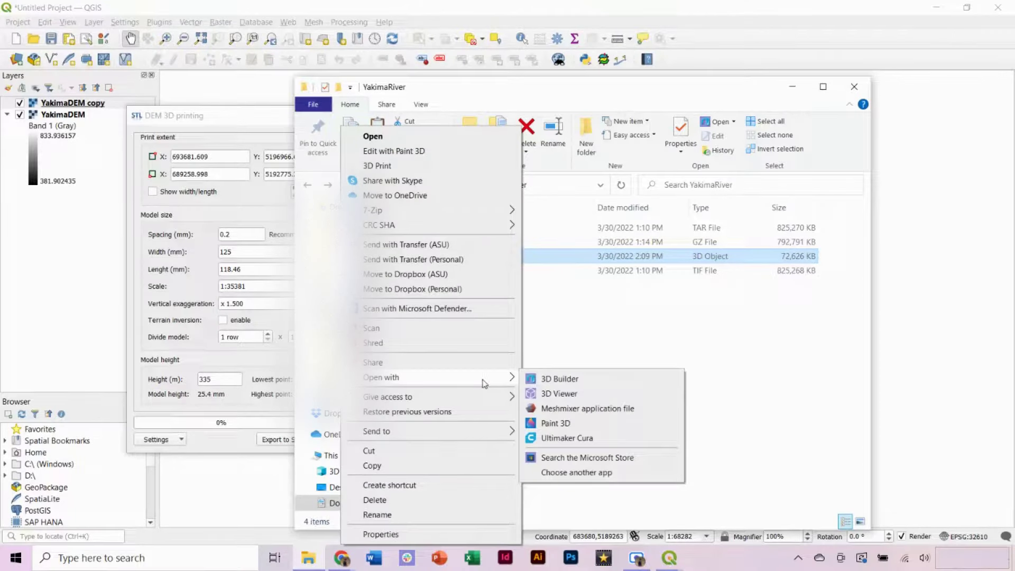
pyautogui.click(586, 377)
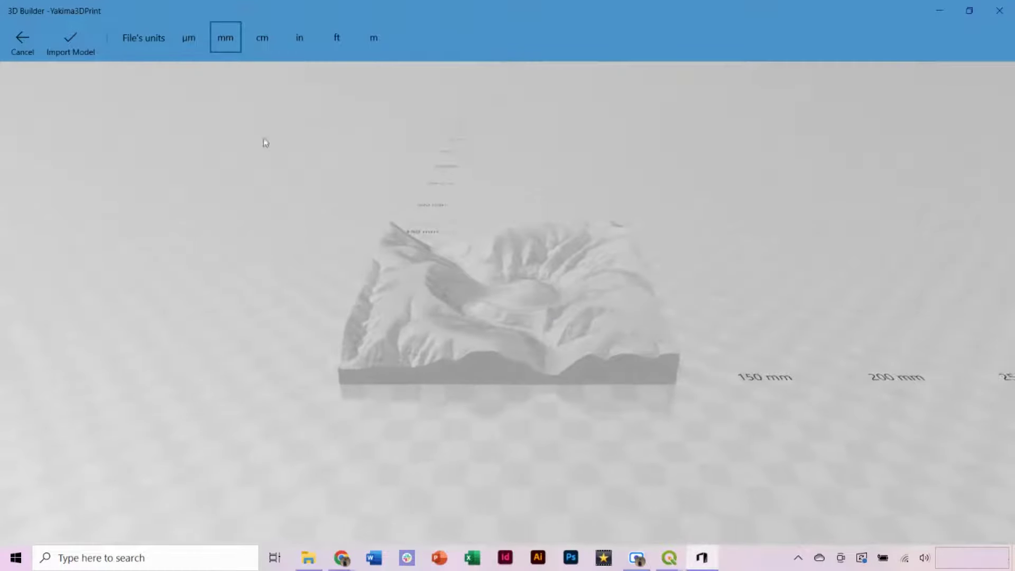
# - Import the Yakima model in mm, view it from several angles, and select it
pyautogui.click(69, 49)
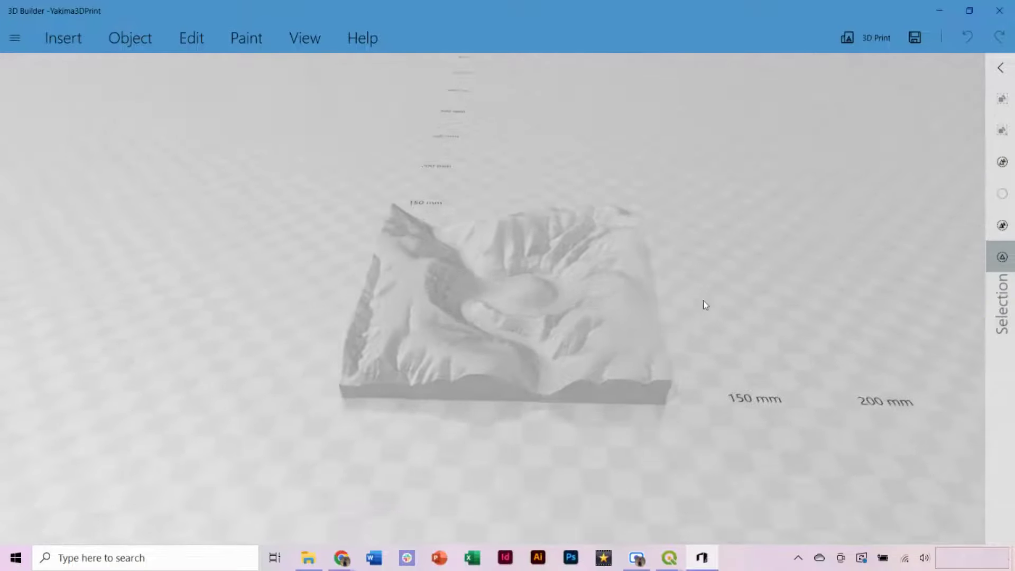
pyautogui.moveTo(705, 305); pyautogui.dragTo(777, 449)
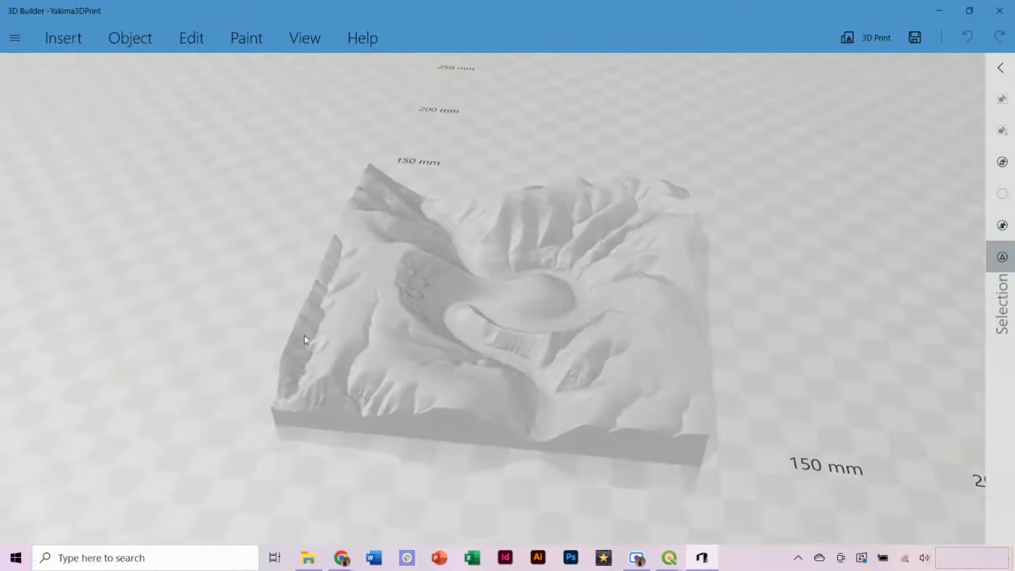
pyautogui.moveTo(277, 300); pyautogui.dragTo(360, 300)
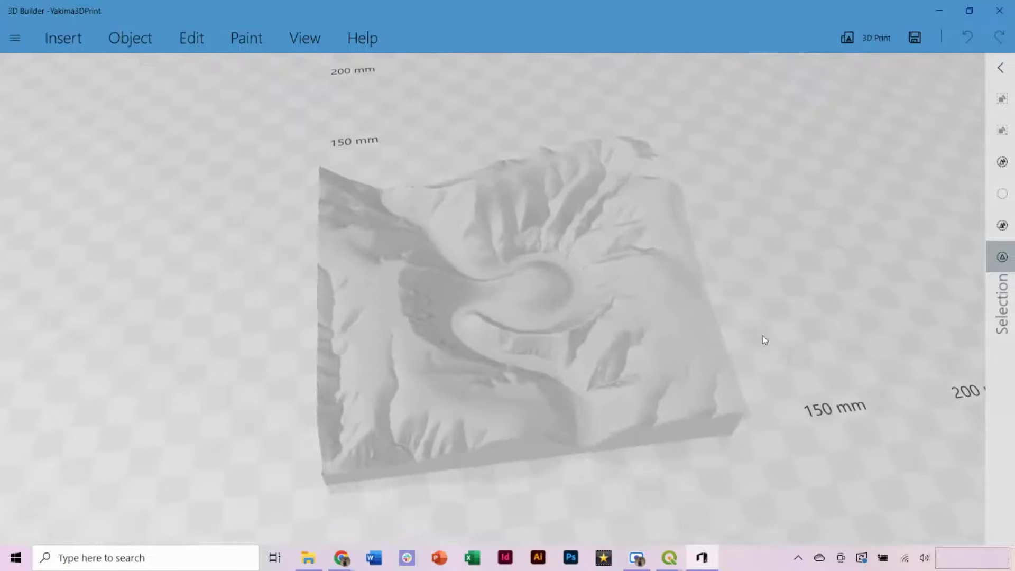
pyautogui.moveTo(817, 339); pyautogui.dragTo(700, 307)
pyautogui.click(383, 273)
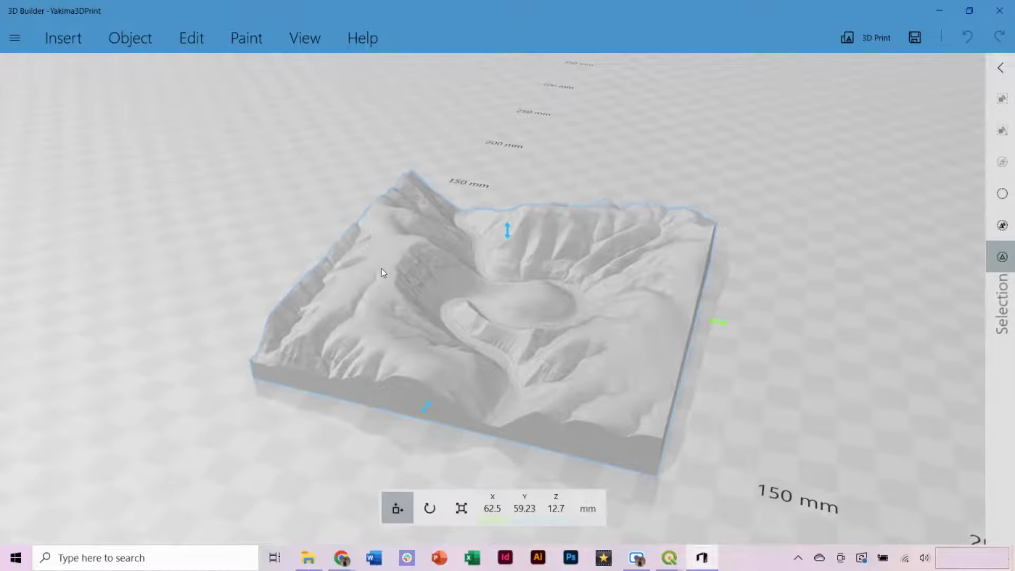
pyautogui.click(188, 43)
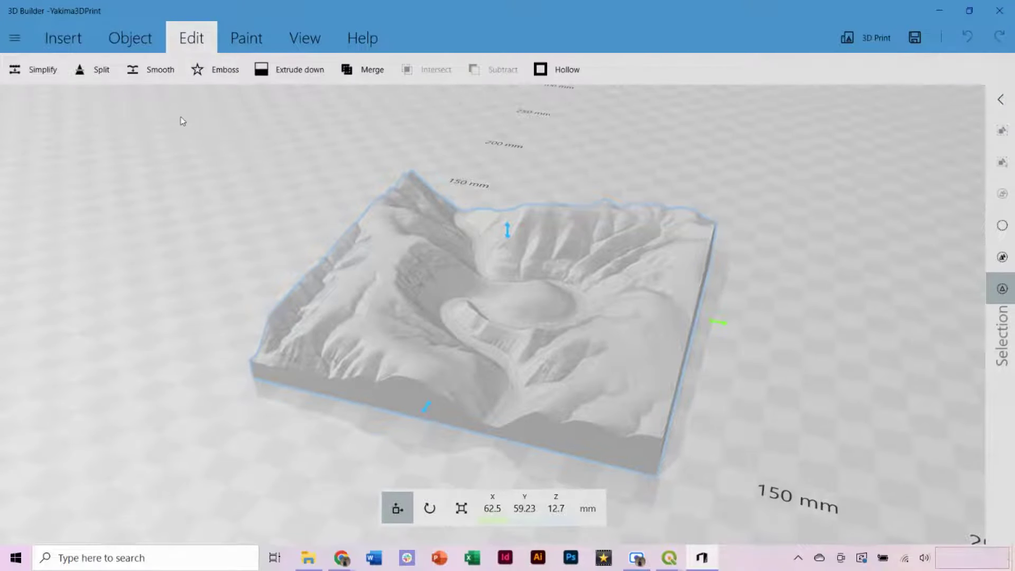
# - Start embossing text and place the sample text on the terrain block's front face
pyautogui.click(227, 80)
pyautogui.moveTo(233, 300); pyautogui.dragTo(518, 247)
pyautogui.scroll(-5, 518, 247)
pyautogui.moveTo(680, 328); pyautogui.dragTo(344, 349)
pyautogui.moveTo(378, 435); pyautogui.dragTo(367, 338)
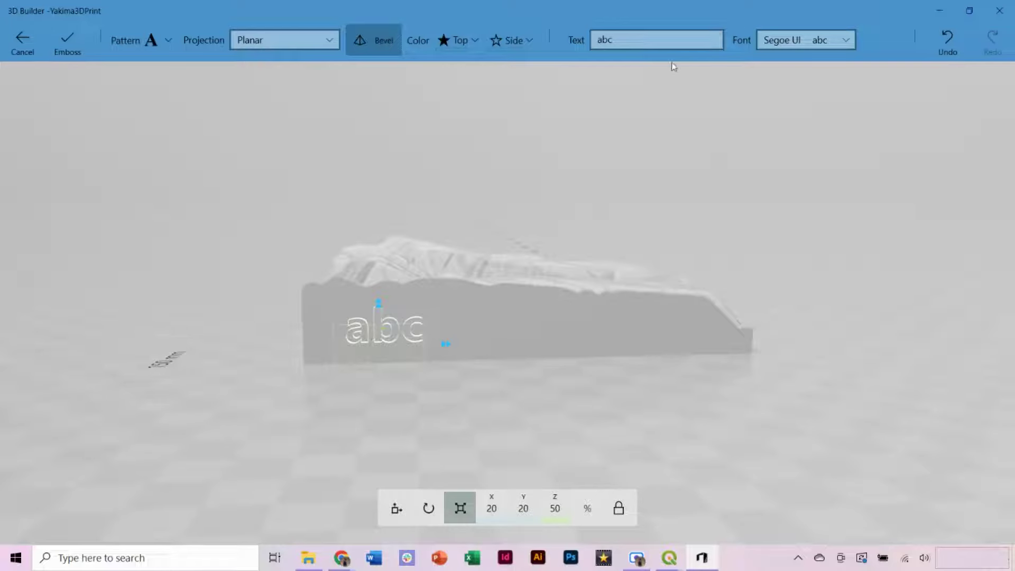
# - Change the label to 'Yakima River, WA', scale it to 13.48 and centre it on the side
pyautogui.click(671, 43)
pyautogui.hotkey('ctrl', 'a')
pyautogui.write('Yakim')
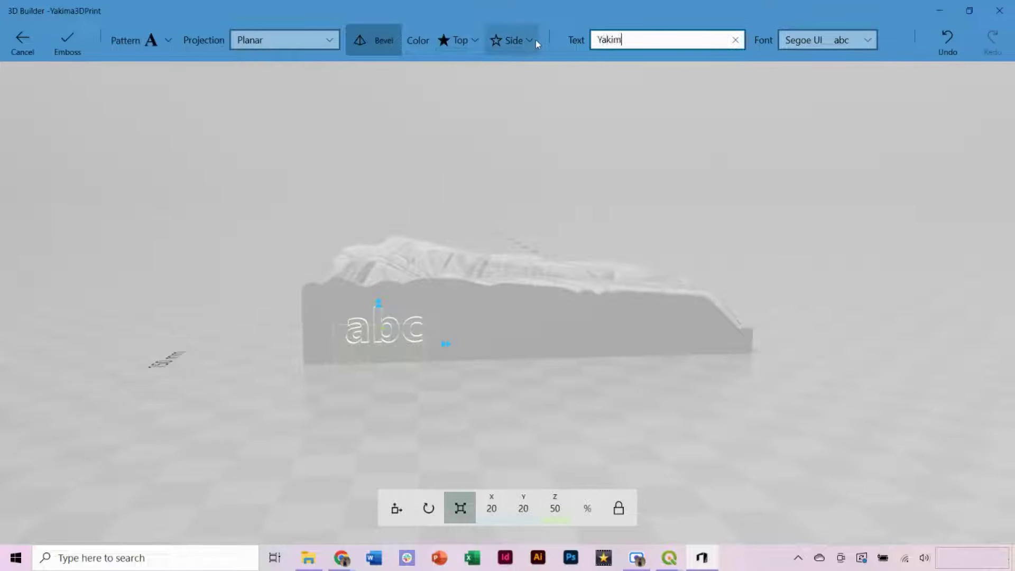
pyautogui.write('a River, WA')
pyautogui.click(384, 341)
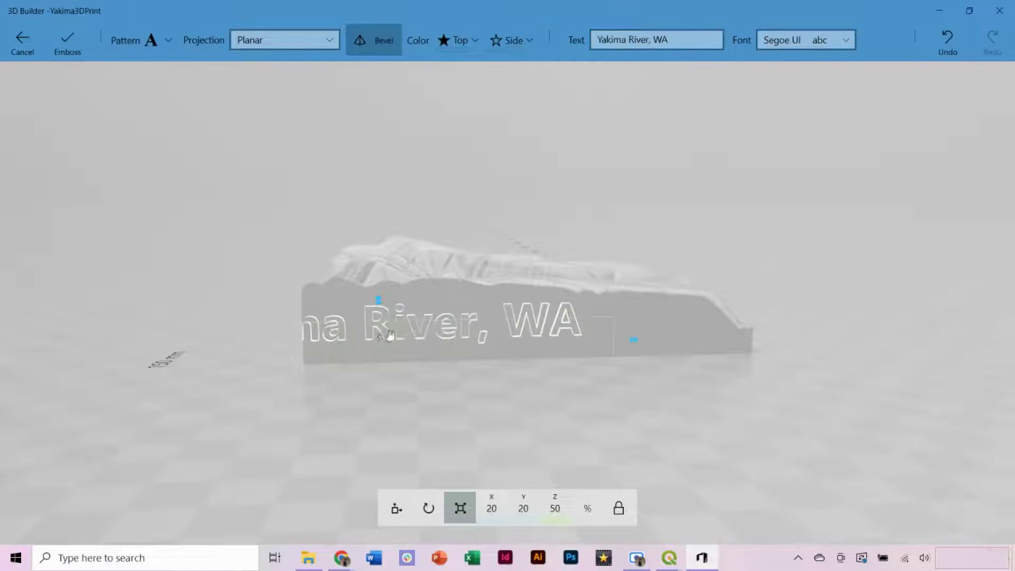
pyautogui.moveTo(390, 335); pyautogui.dragTo(464, 338)
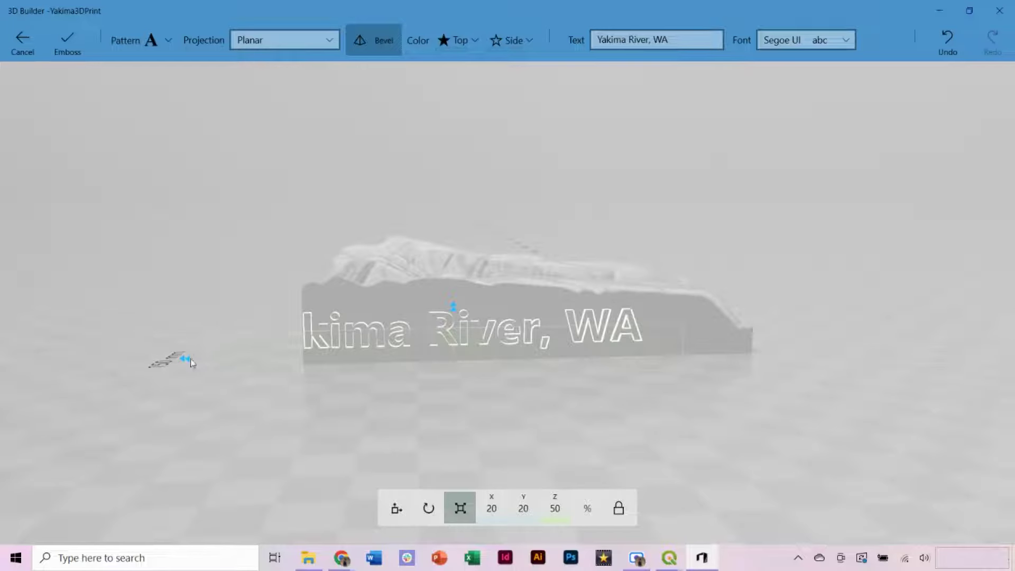
pyautogui.moveTo(192, 362); pyautogui.dragTo(268, 357)
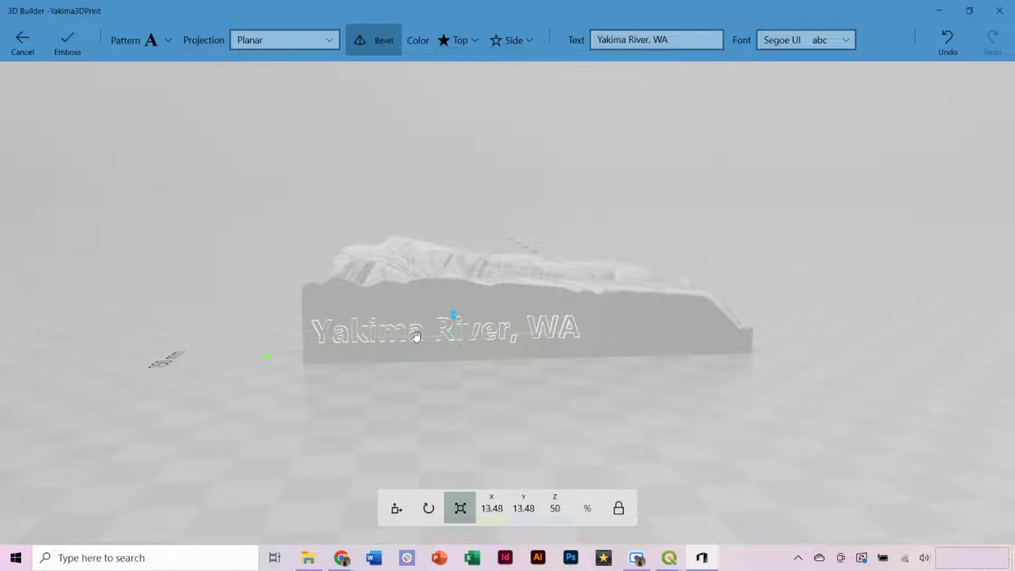
pyautogui.moveTo(416, 336); pyautogui.dragTo(417, 349)
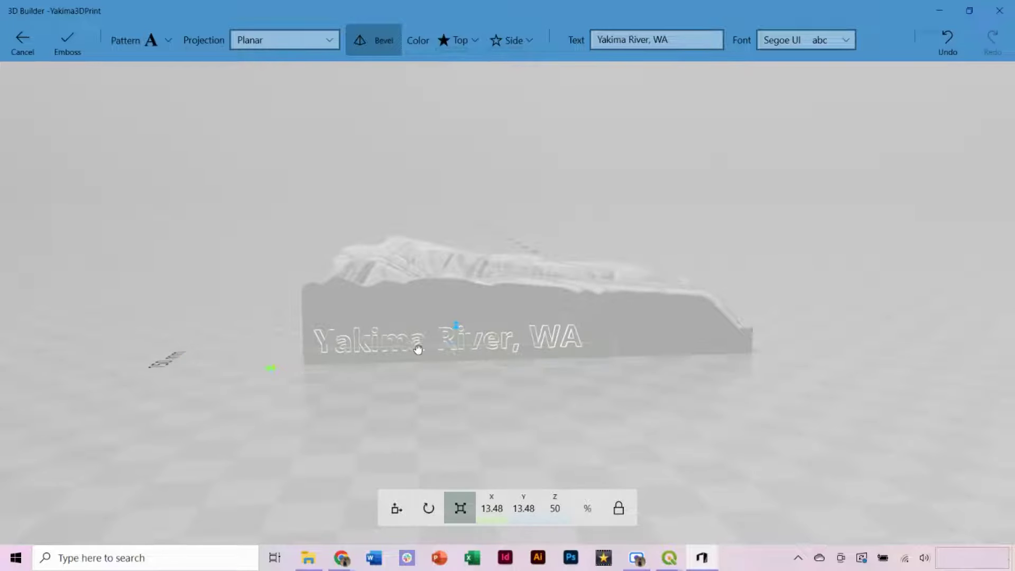
pyautogui.click(556, 509)
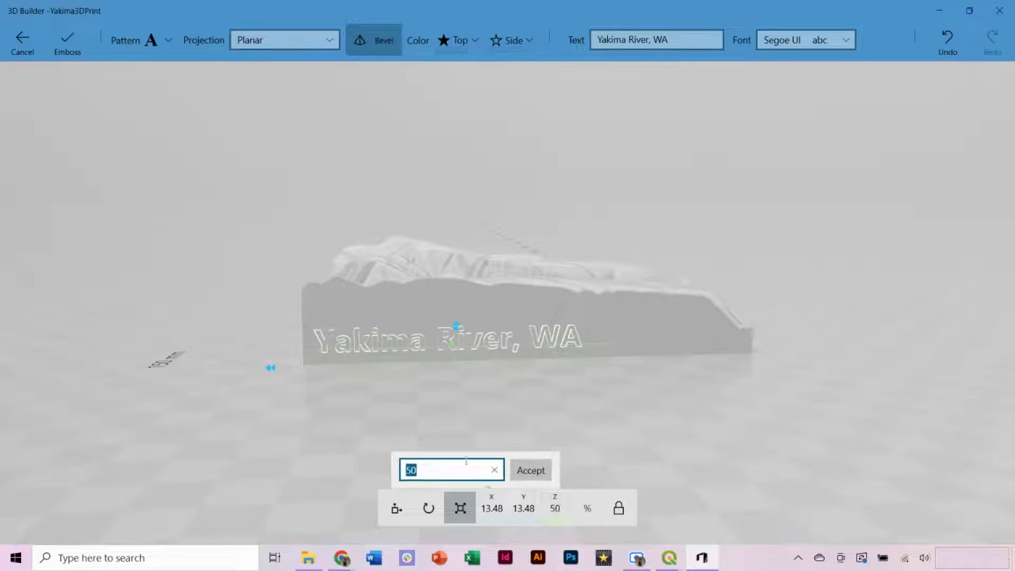
# - Give the label depth -50, shrink it to 10.2, shift it left and emboss it
pyautogui.write('-50')
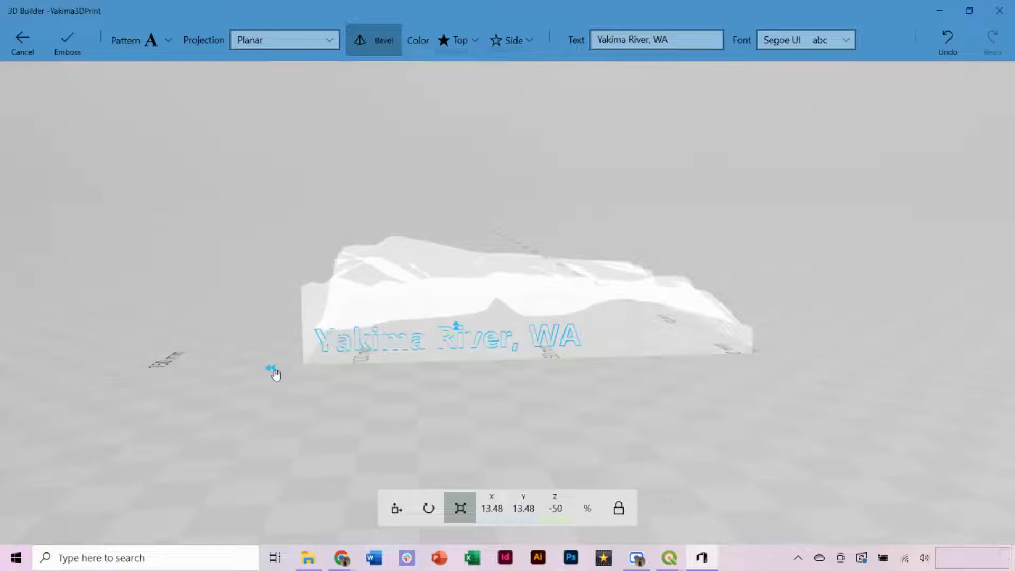
pyautogui.moveTo(270, 368); pyautogui.dragTo(290, 370)
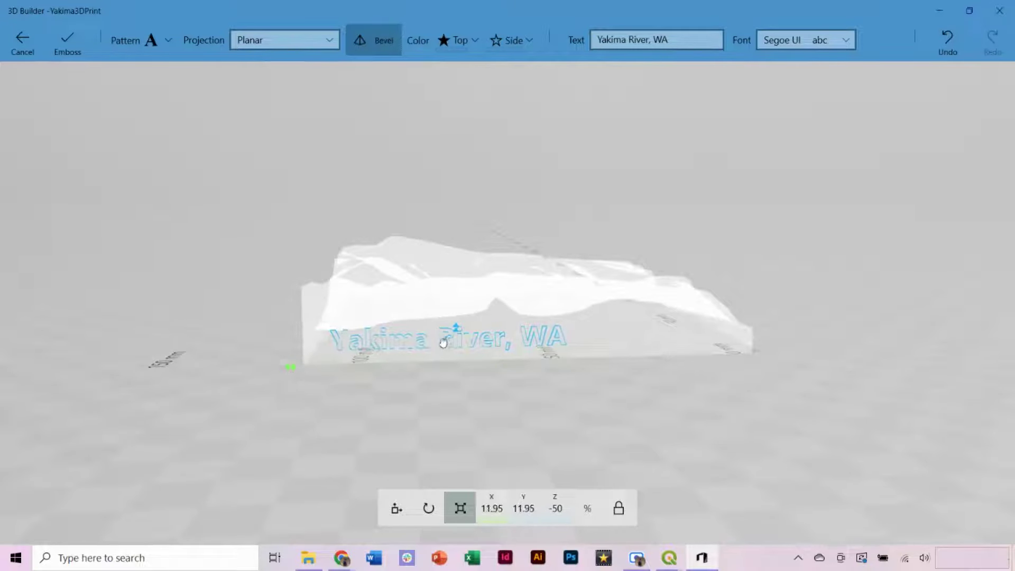
pyautogui.moveTo(444, 340)
pyautogui.mouseDown()
pyautogui.moveTo(427, 347)
pyautogui.moveTo(440, 340)
pyautogui.mouseUp()
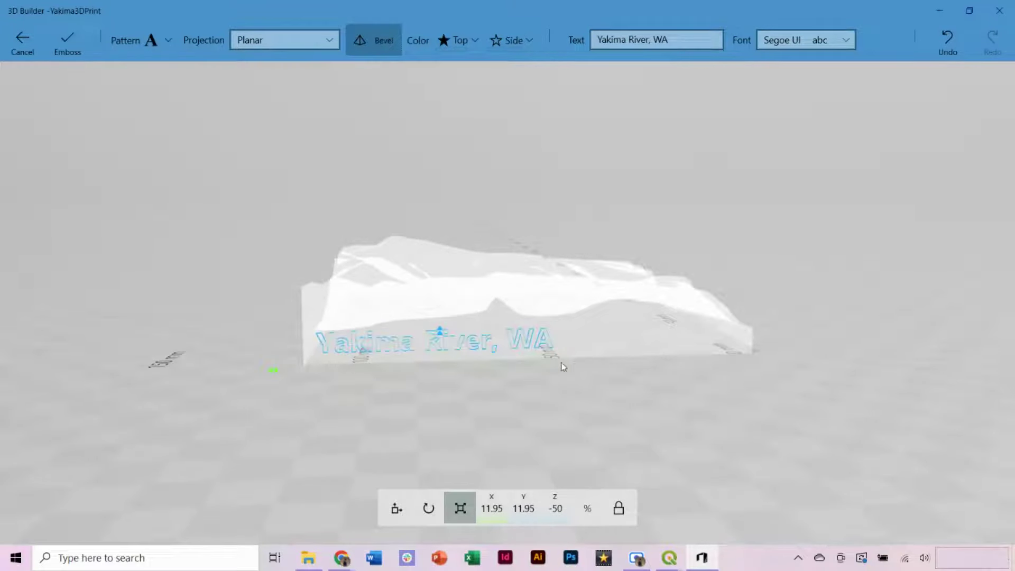
pyautogui.moveTo(276, 375); pyautogui.dragTo(294, 373)
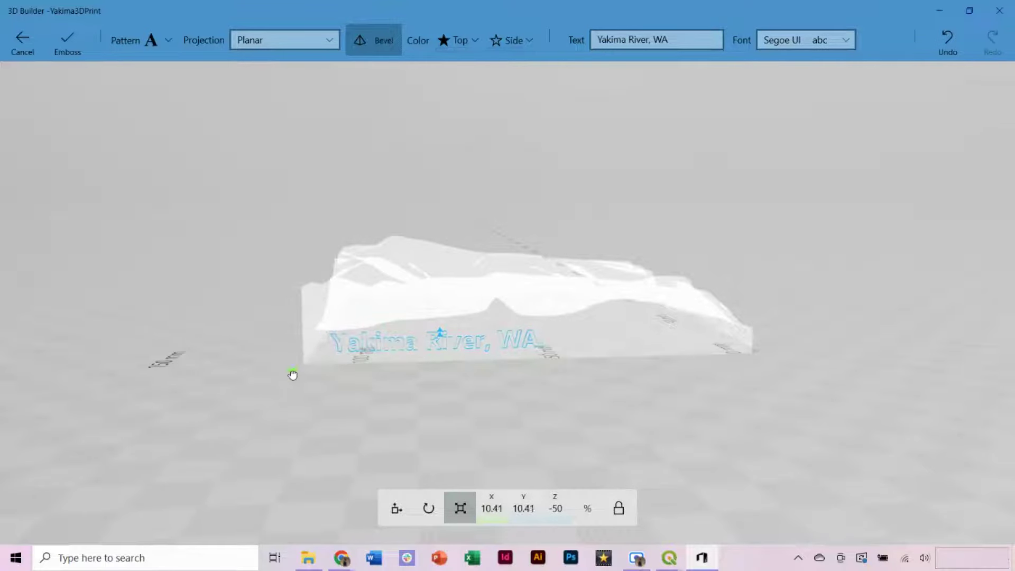
pyautogui.moveTo(399, 346); pyautogui.dragTo(397, 345)
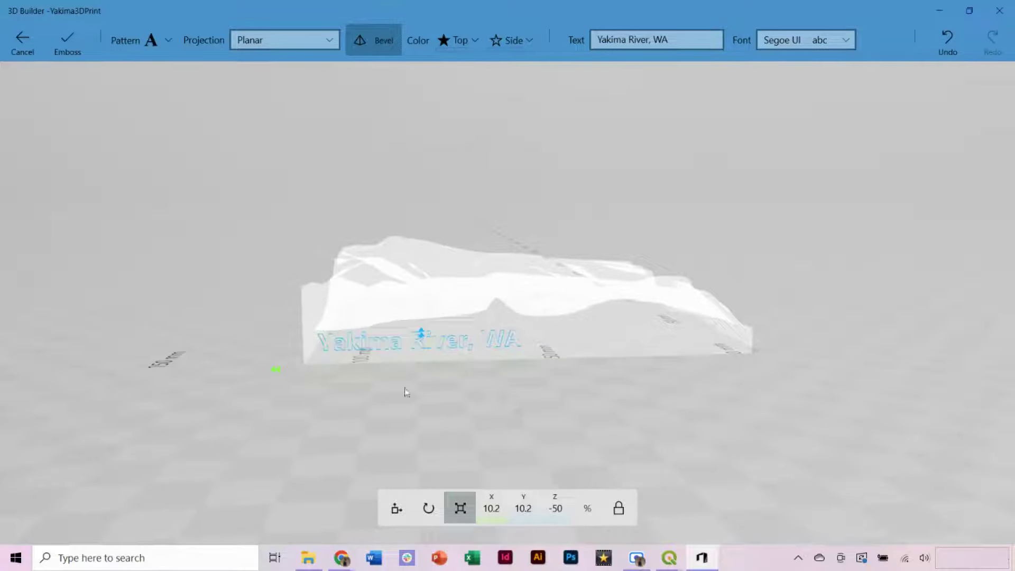
pyautogui.click(62, 51)
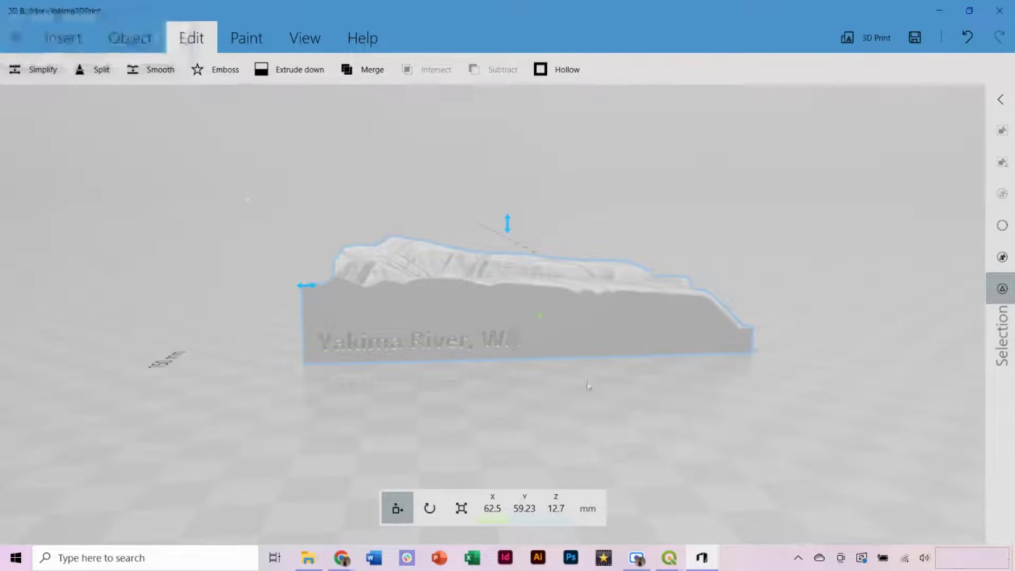
# - Check the engraved terrain model from above and save it
pyautogui.moveTo(605, 410); pyautogui.dragTo(426, 413)
pyautogui.scroll(2, 280, 344)
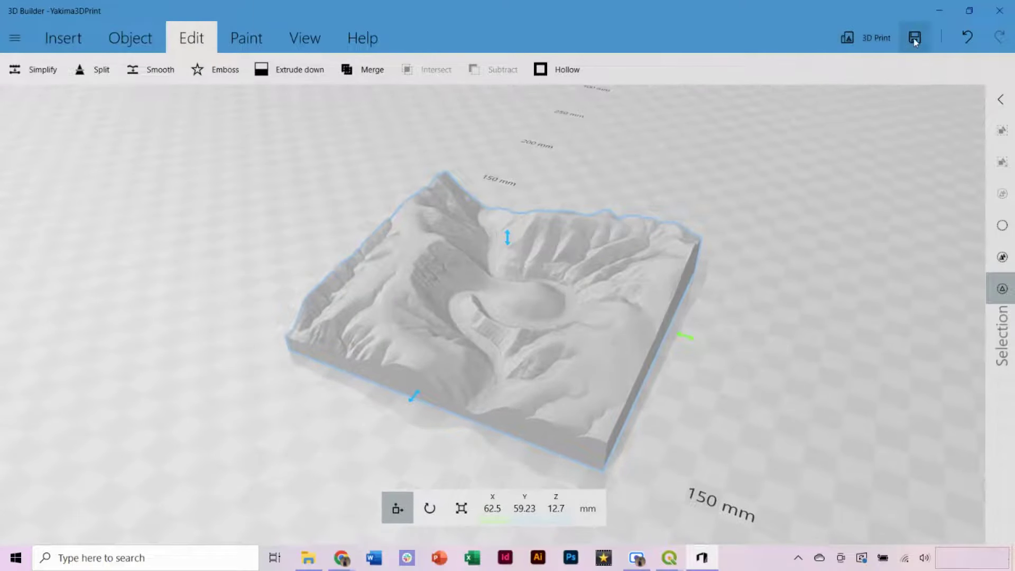
pyautogui.click(917, 43)
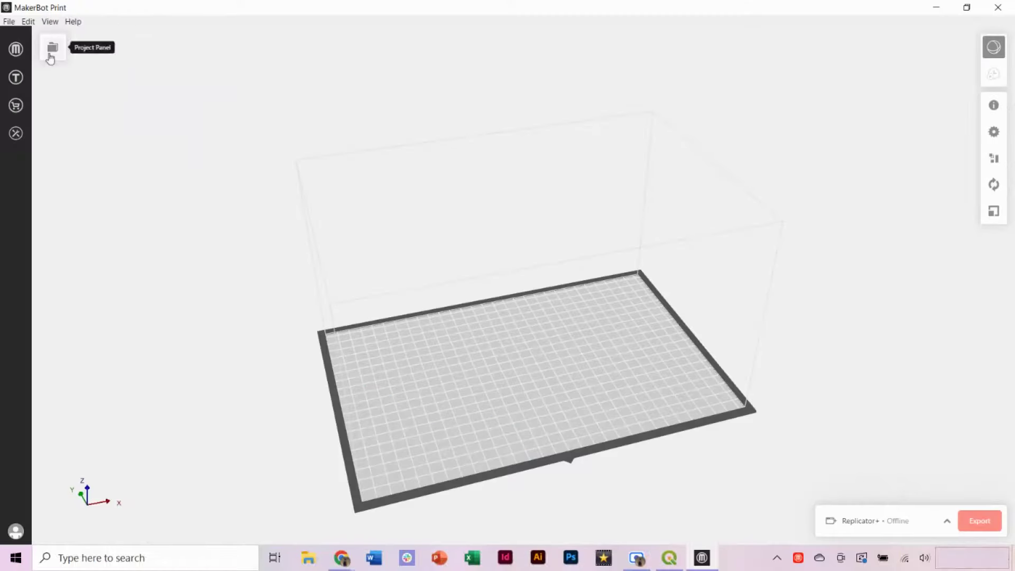
pyautogui.click(52, 53)
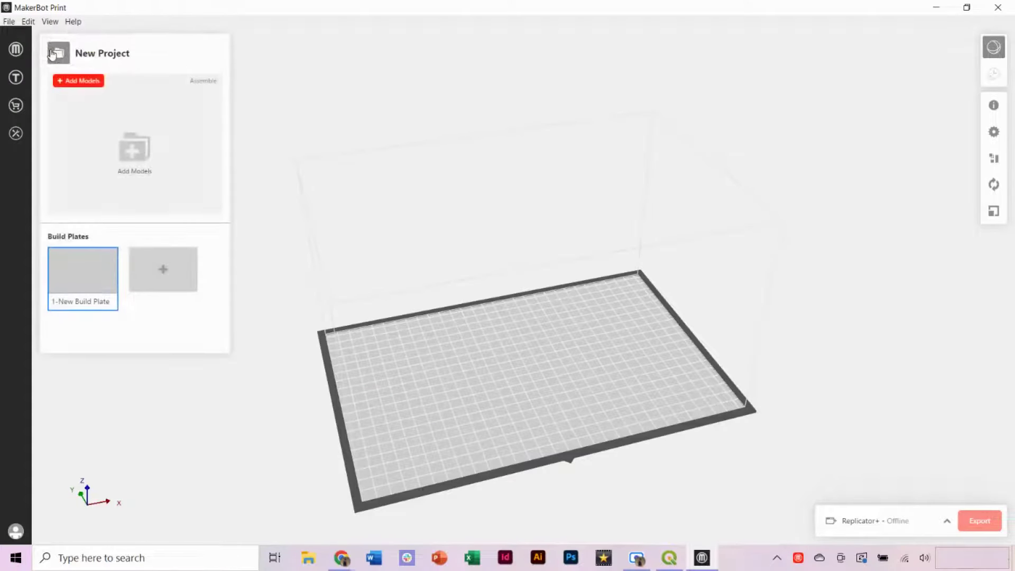
# - Add the Yakima3DPrint model from the YakimaRiver folder to the MakerBot Print build plate
pyautogui.click(81, 84)
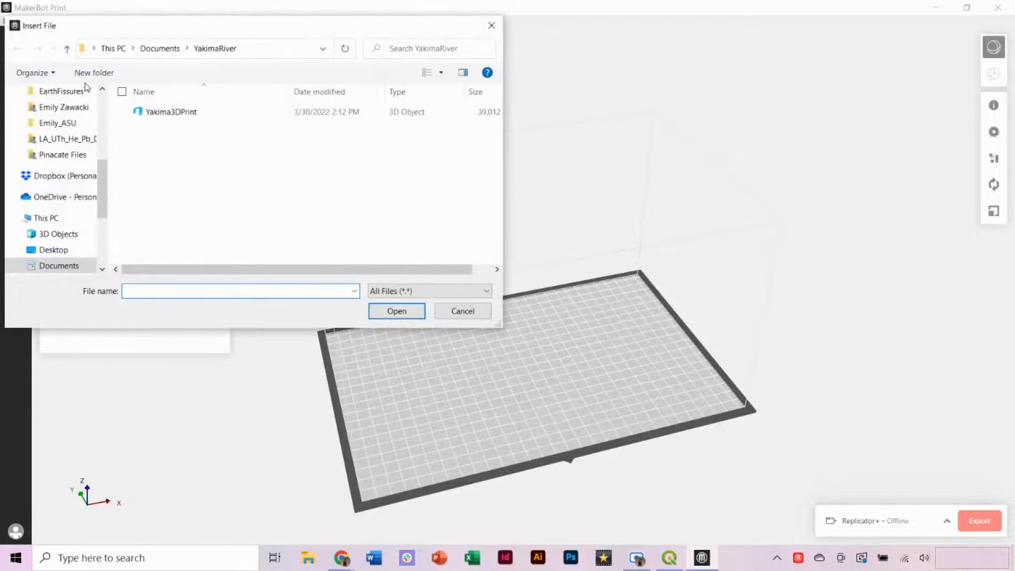
pyautogui.click(171, 112)
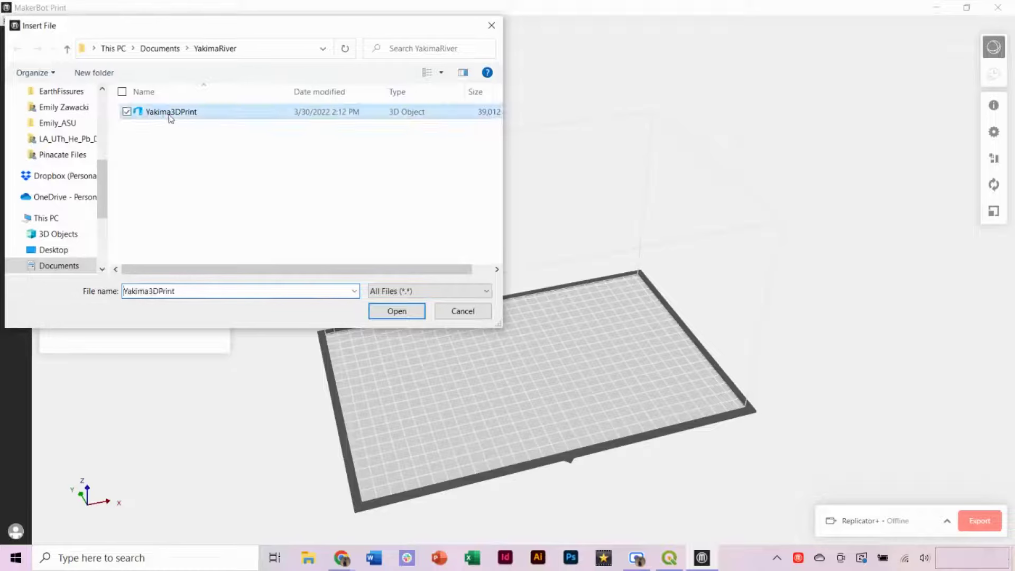
pyautogui.click(396, 311)
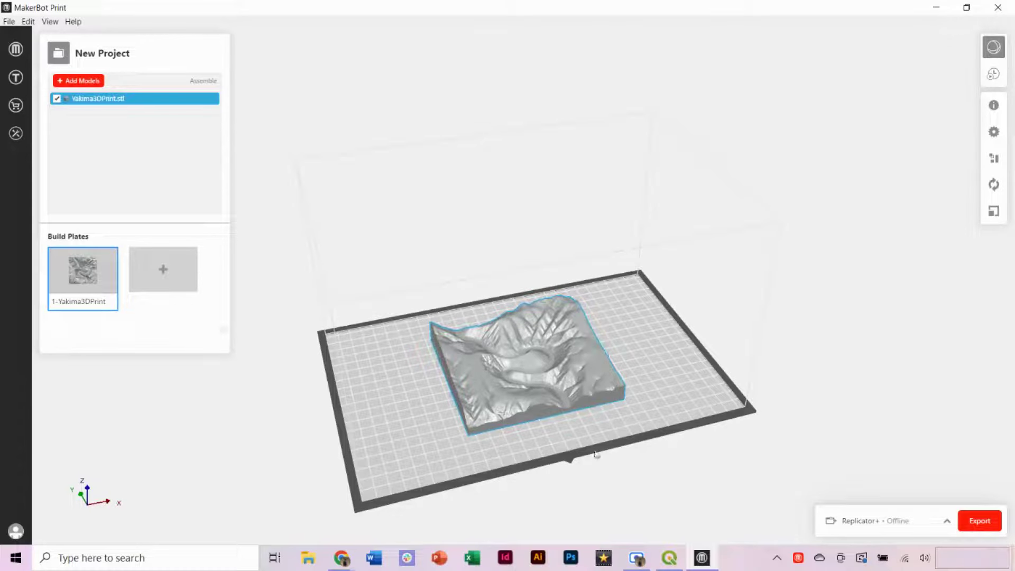
pyautogui.scroll(5, 669, 454)
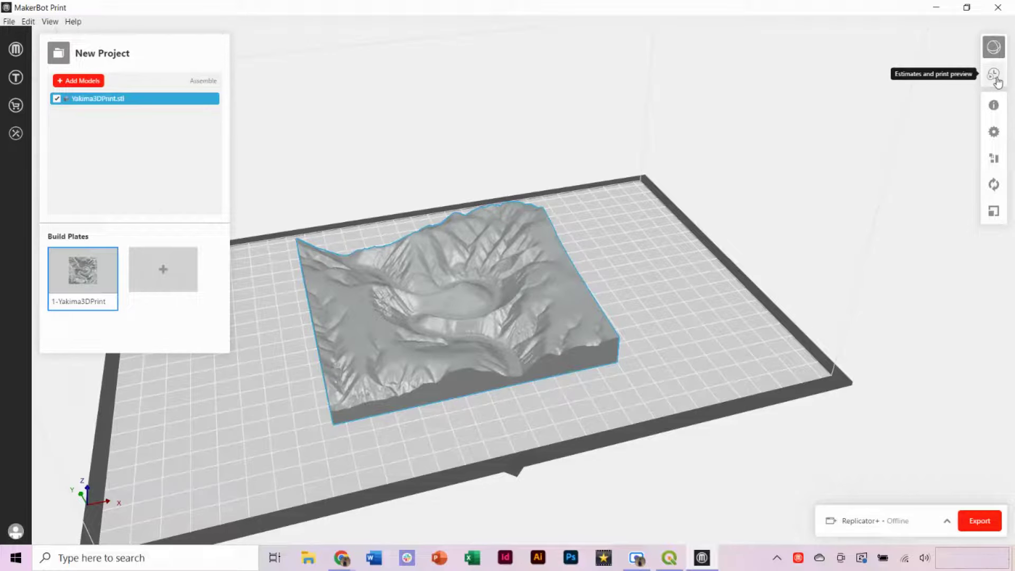
# - Generate the sliced preview with PLA and time estimates and view layers up to 611
pyautogui.click(995, 77)
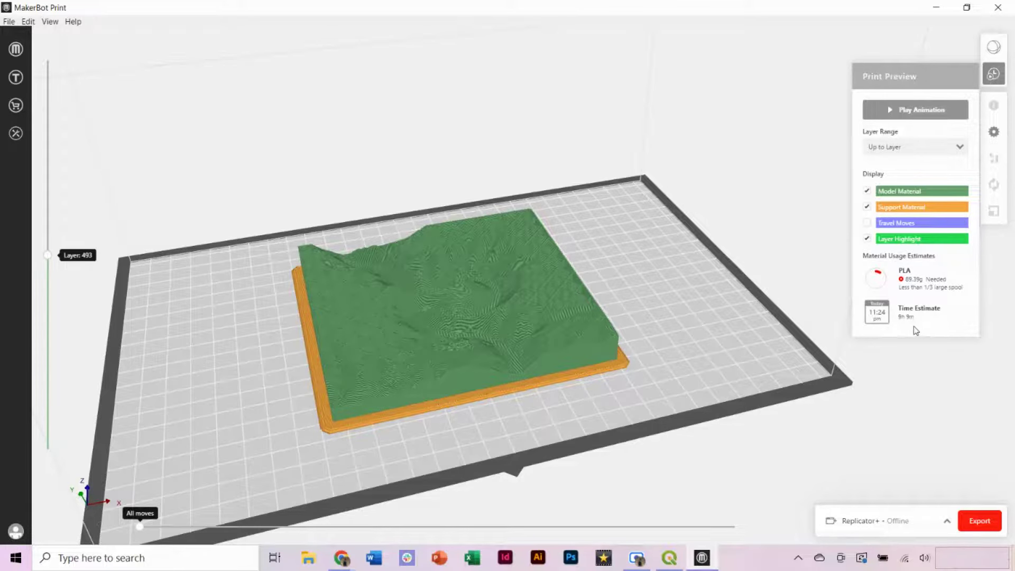
pyautogui.moveTo(48, 257); pyautogui.dragTo(45, 53)
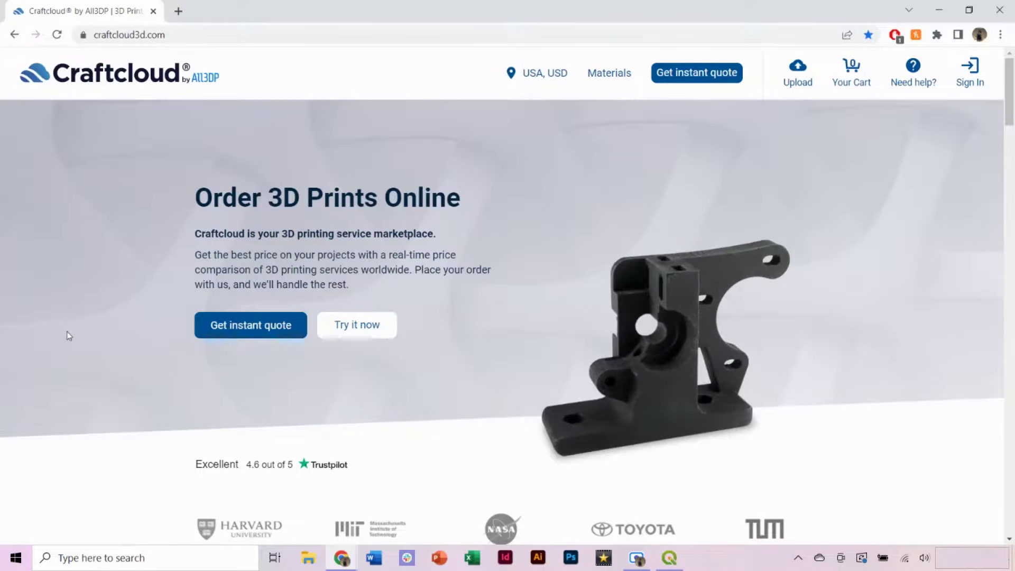
# - Upload Yakima3DPrint.stl to Craftcloud and browse the material offers
pyautogui.click(798, 80)
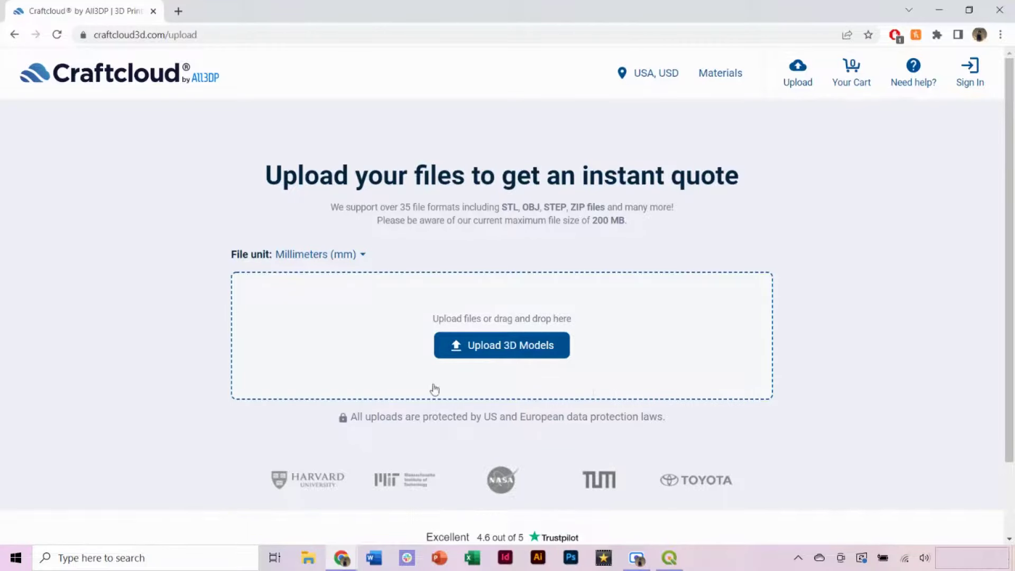
pyautogui.click(469, 390)
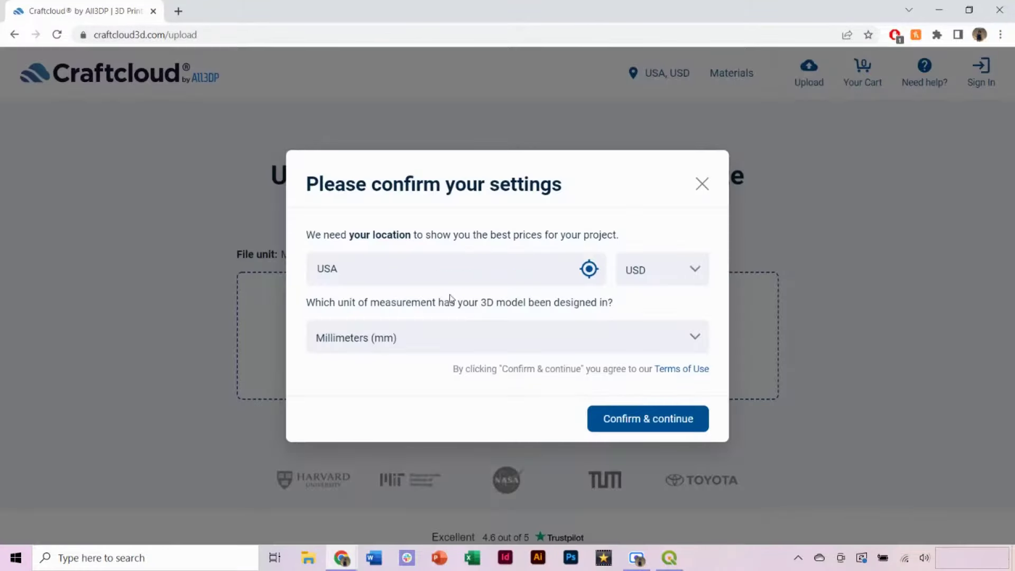
pyautogui.click(648, 419)
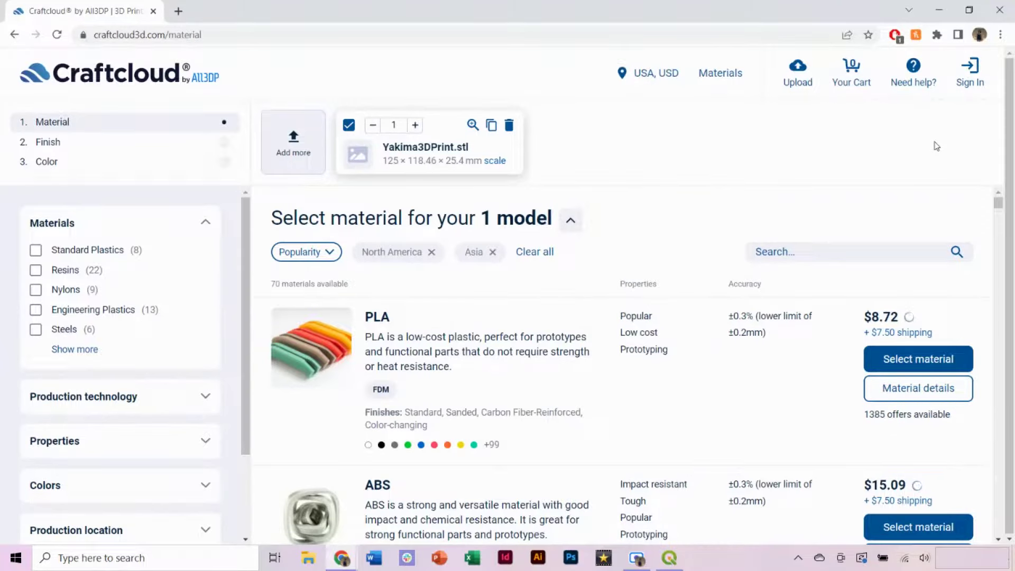
pyautogui.scroll(-1, 779, 348)
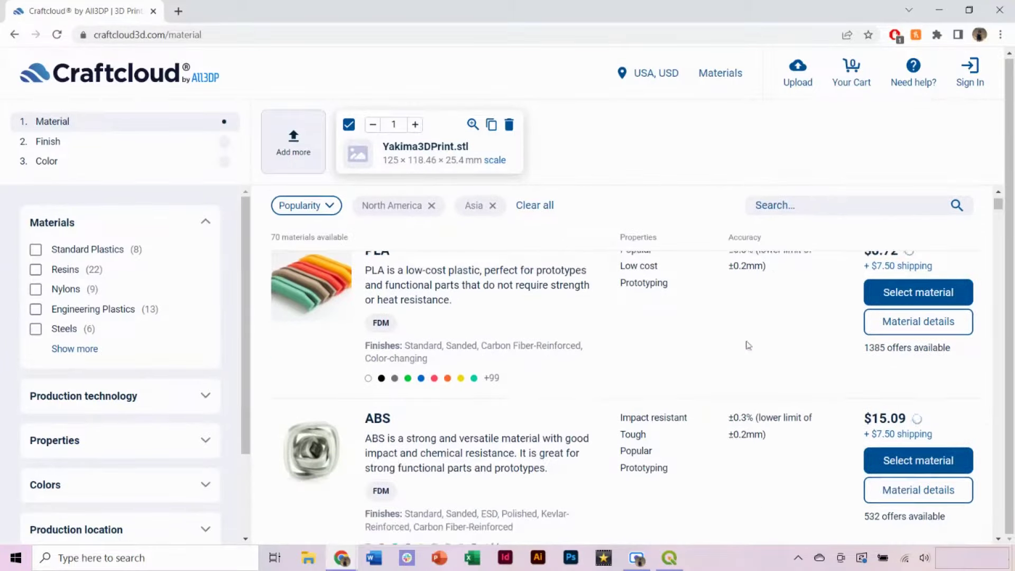
pyautogui.scroll(-5, 771, 345)
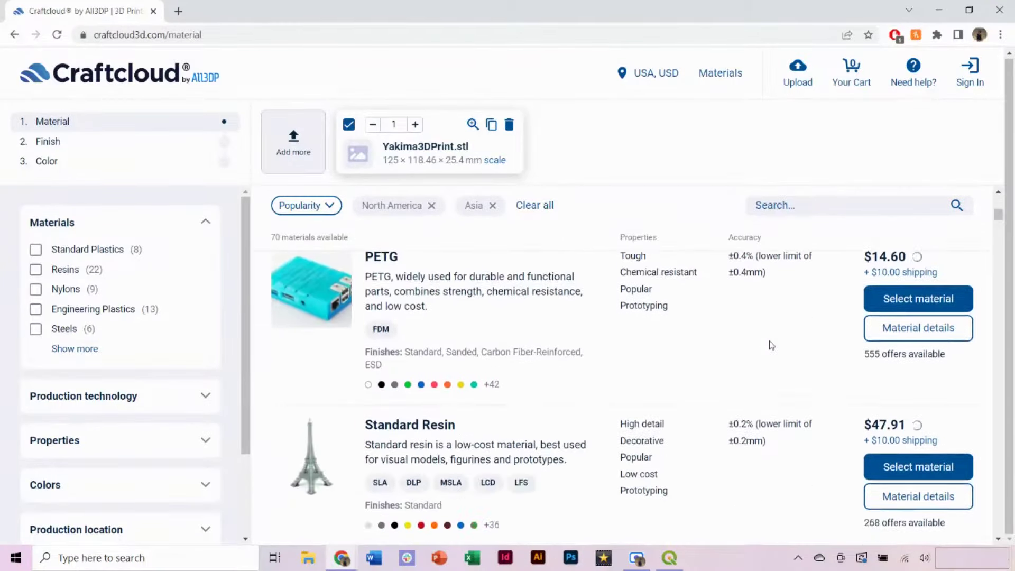
pyautogui.scroll(-10, 771, 344)
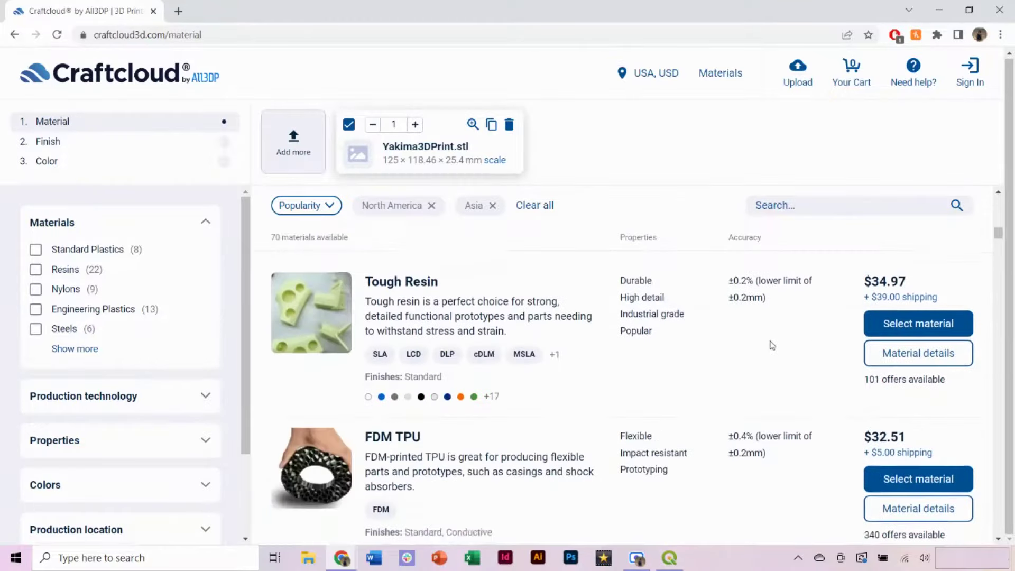
pyautogui.scroll(15, 773, 346)
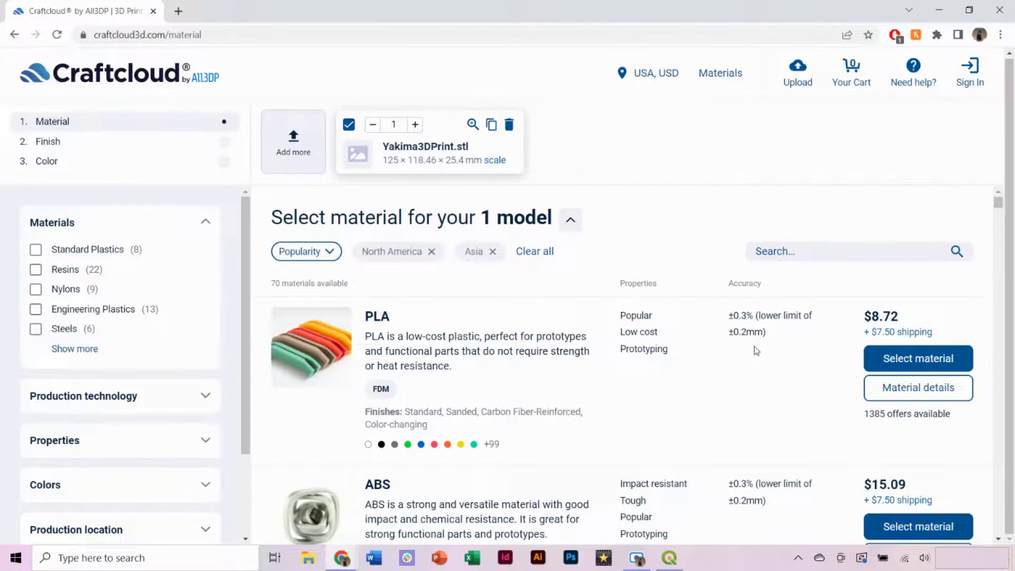
# - Choose PLA with the Standard finish and browse its colour options and prices
pyautogui.click(887, 364)
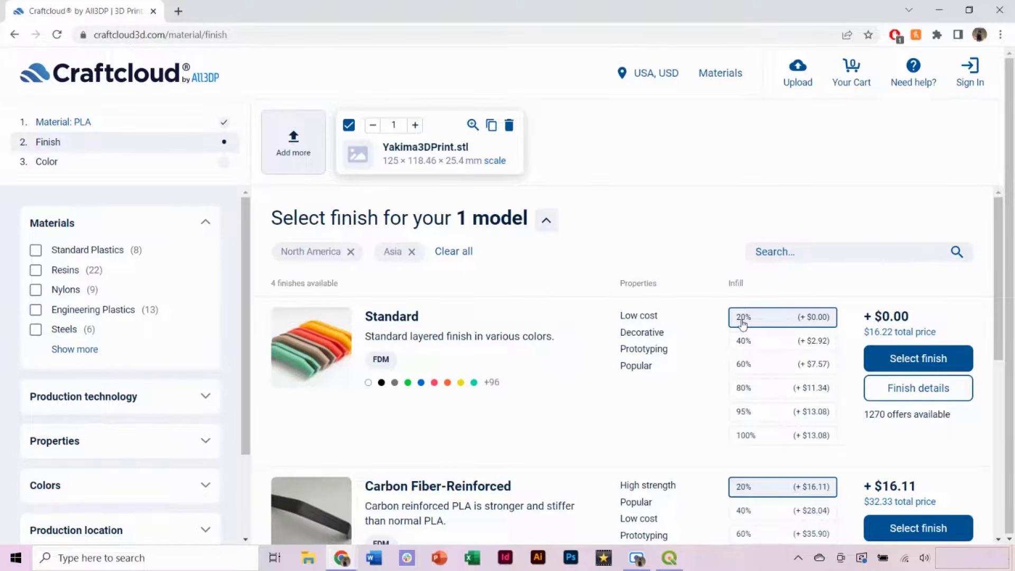
pyautogui.click(902, 359)
pyautogui.scroll(-1, 696, 349)
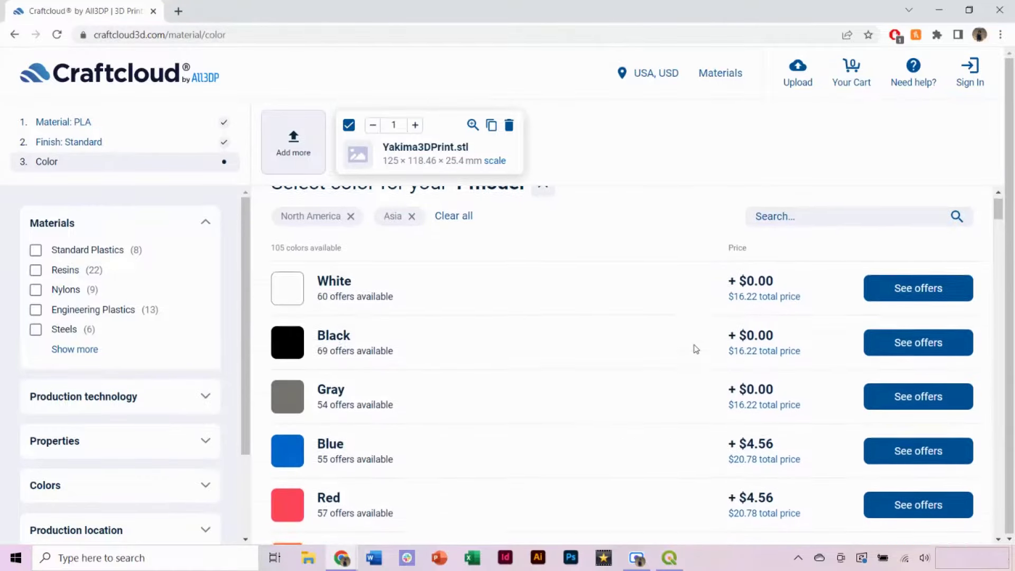
pyautogui.scroll(-5, 696, 349)
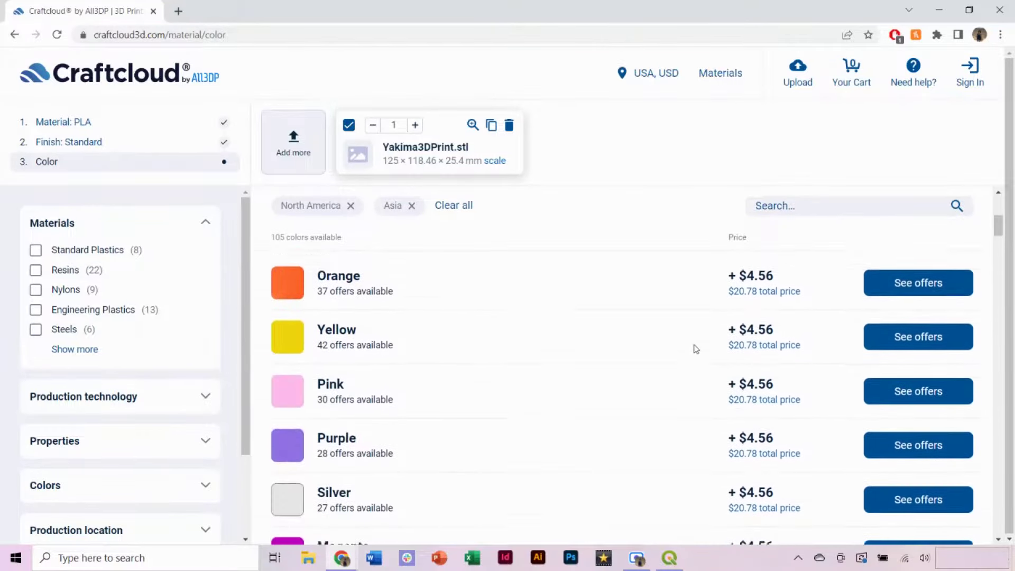
pyautogui.scroll(6, 696, 349)
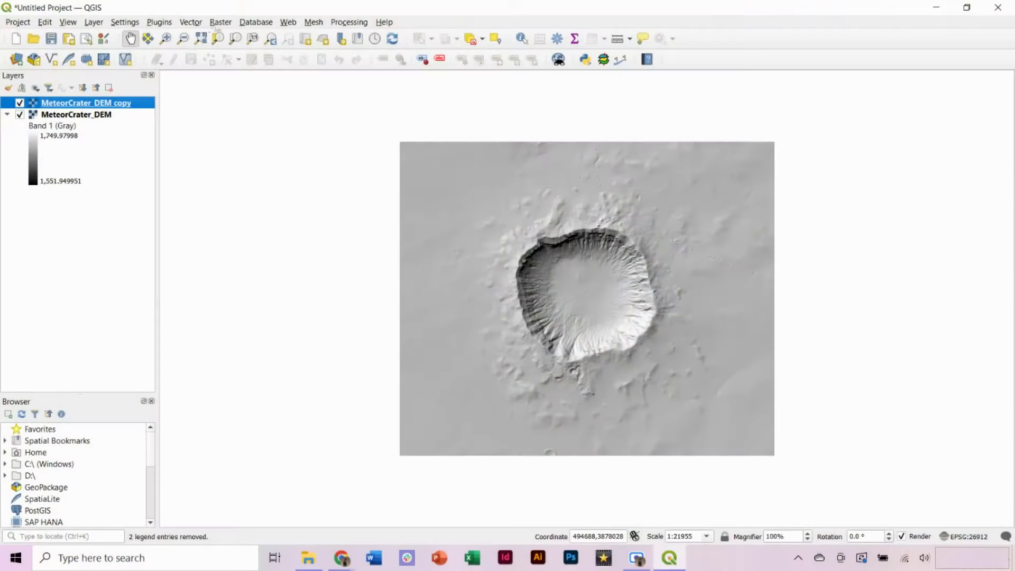
# - Open DEMto3D's DEM 3D printing and take the print extent from the full MeteorCrater_DEM layer
pyautogui.click(220, 22)
pyautogui.moveTo(280, 88)
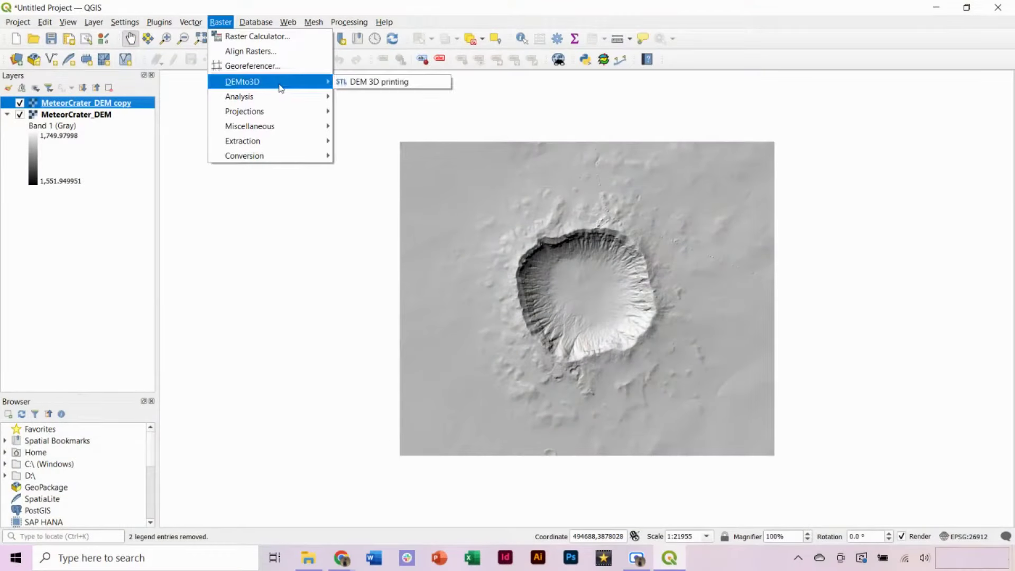
pyautogui.click(411, 81)
pyautogui.moveTo(469, 109); pyautogui.dragTo(197, 99)
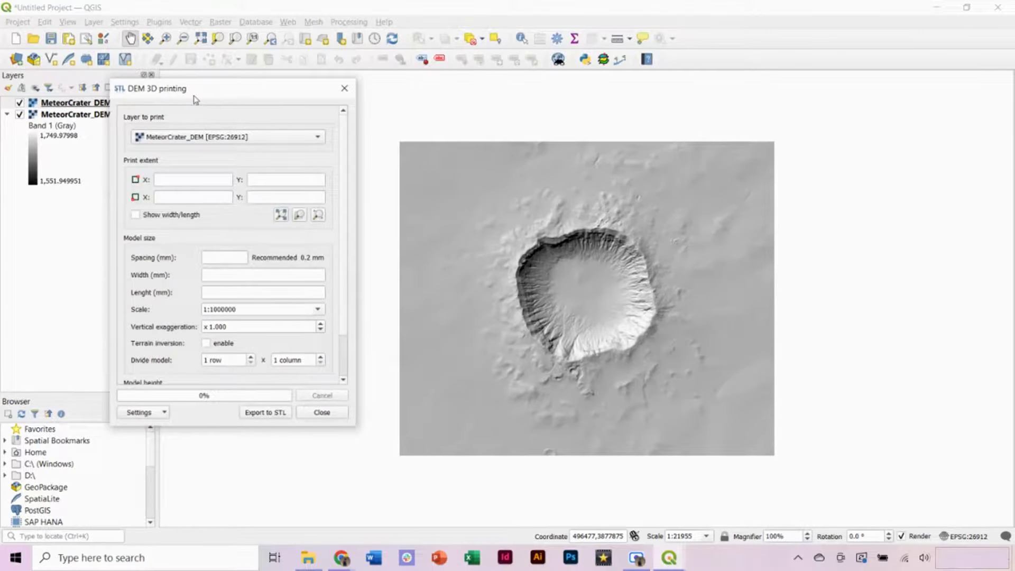
pyautogui.click(300, 216)
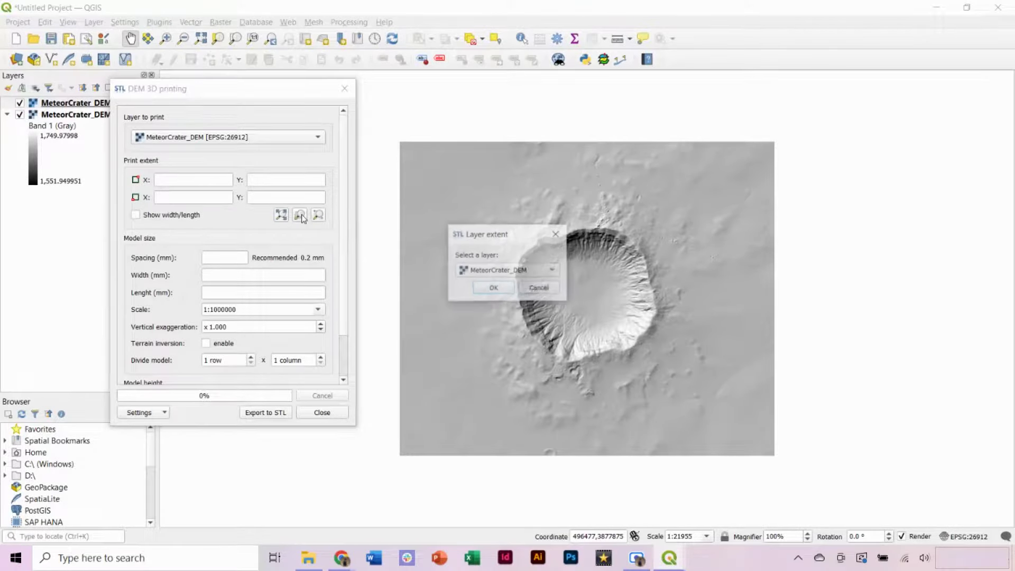
pyautogui.click(494, 287)
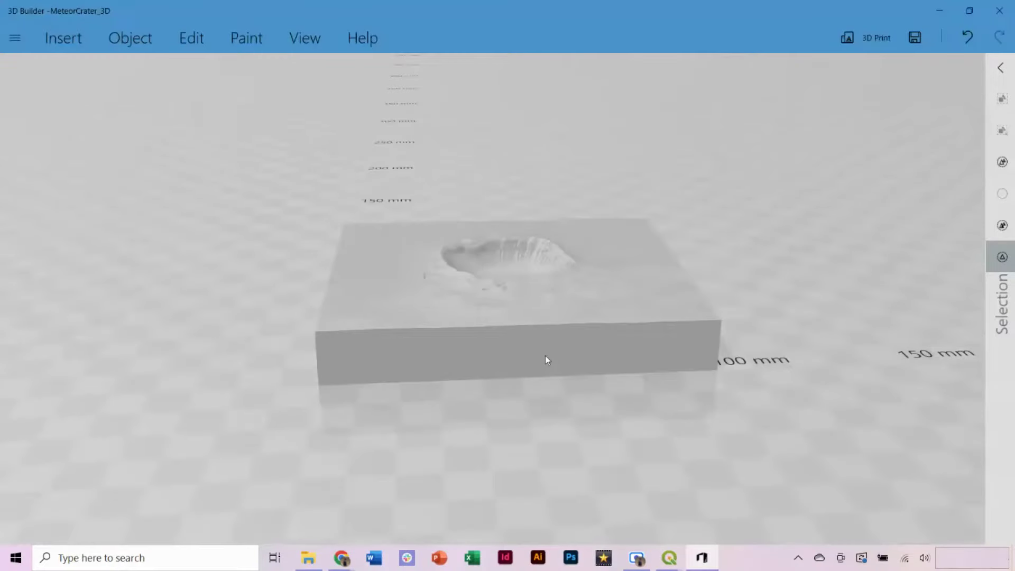
# - Split the crater base about 3.68 mm up, keep the 6.12 mm top part, and save
pyautogui.click(547, 360)
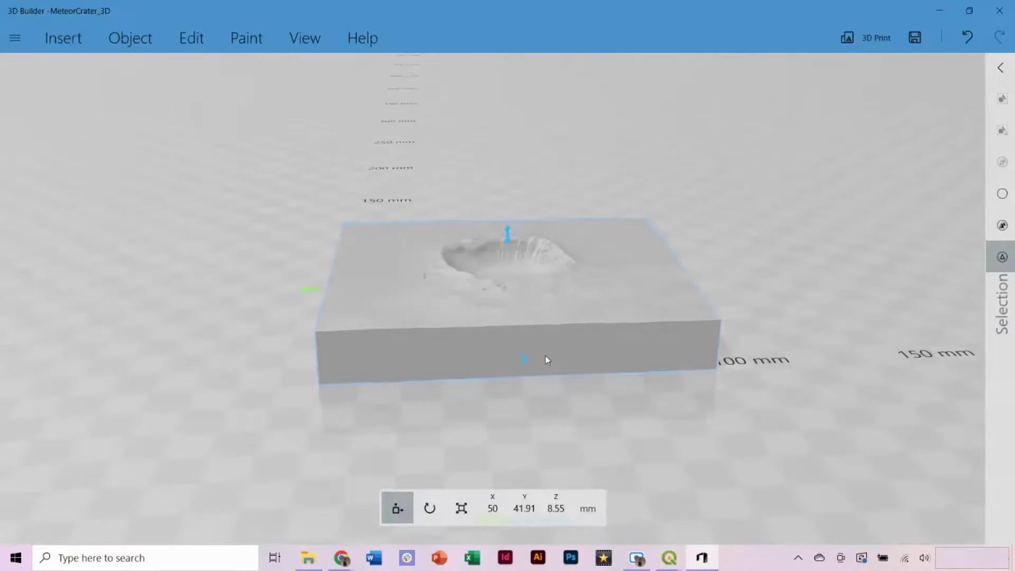
pyautogui.click(192, 38)
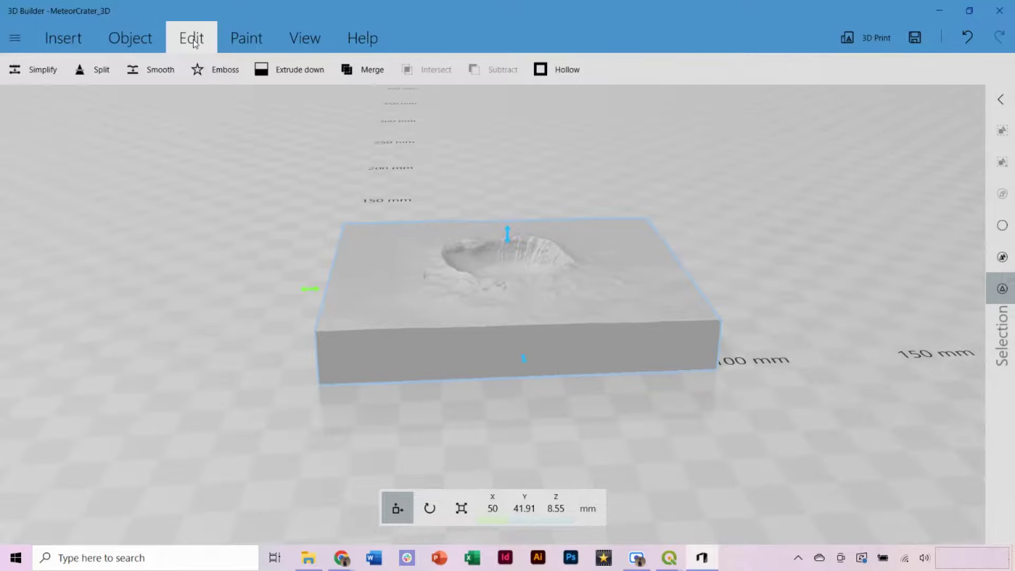
pyautogui.click(95, 69)
pyautogui.moveTo(745, 354)
pyautogui.mouseDown()
pyautogui.moveTo(747, 388)
pyautogui.moveTo(752, 371)
pyautogui.mouseUp()
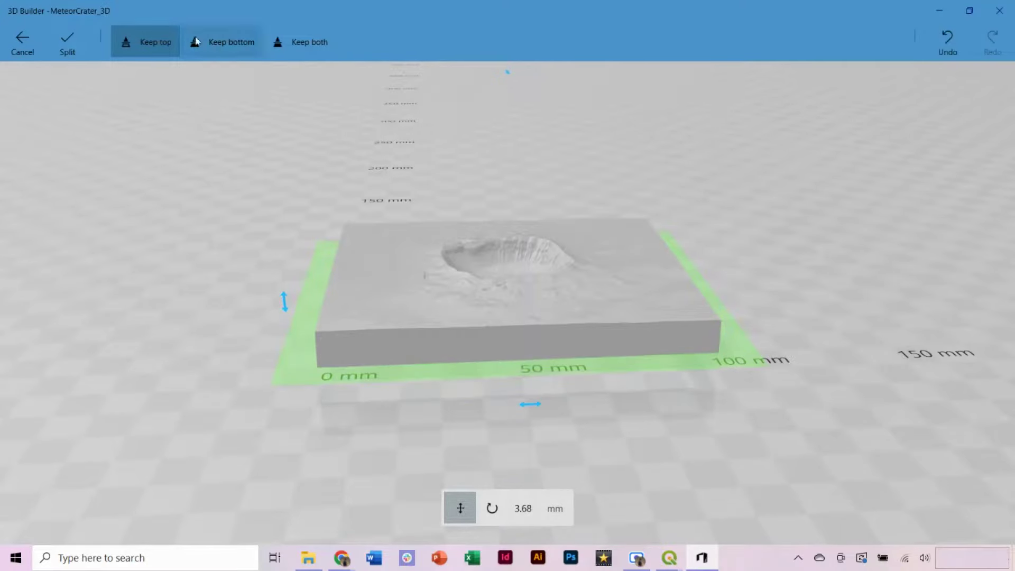
pyautogui.click(63, 47)
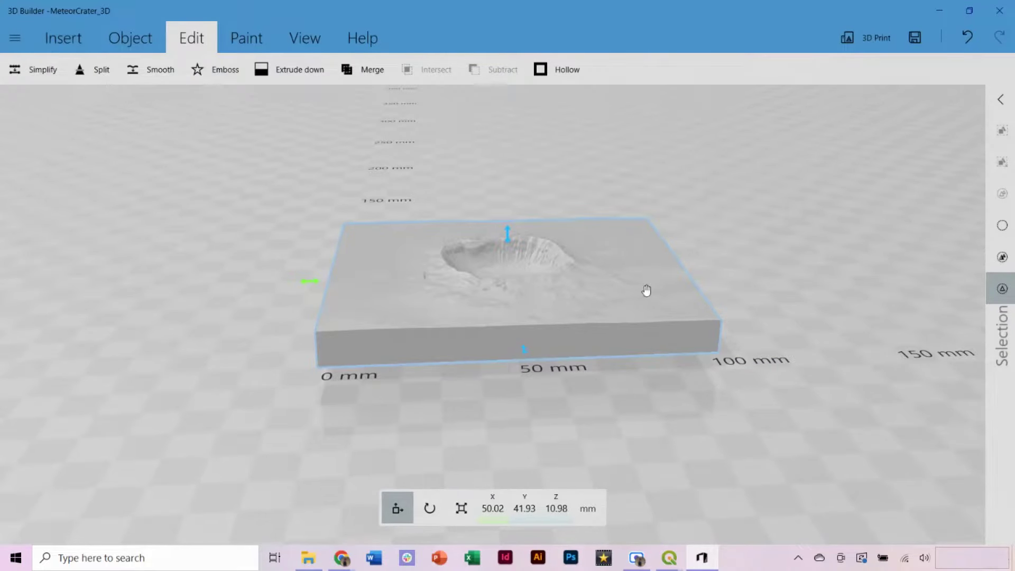
pyautogui.moveTo(763, 277); pyautogui.dragTo(837, 266)
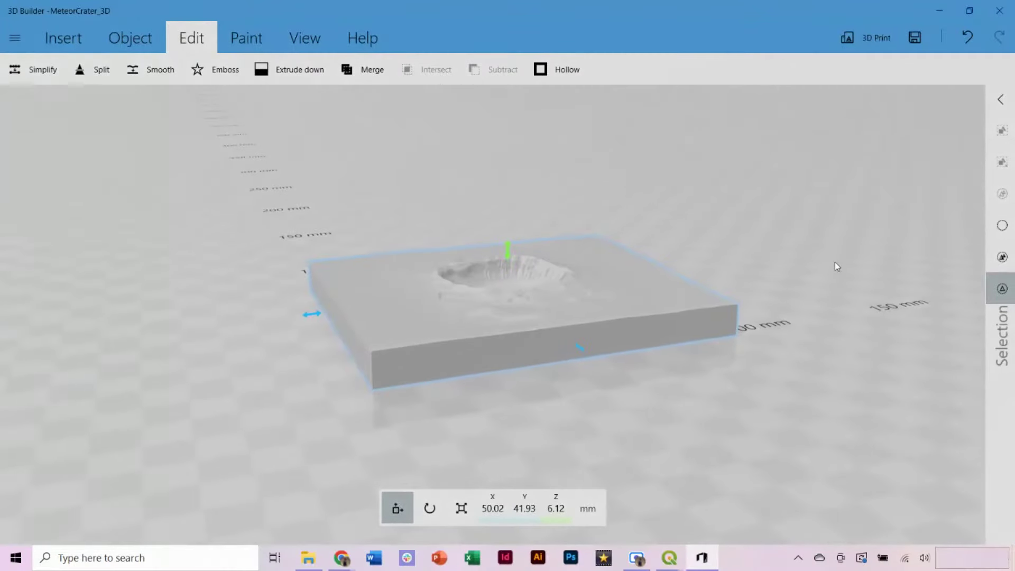
pyautogui.click(906, 43)
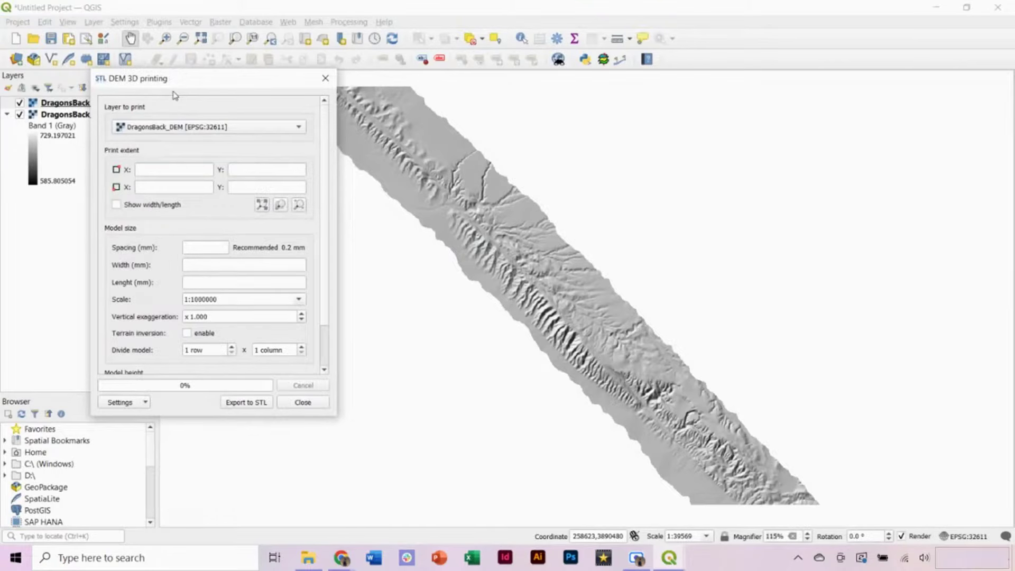
# - Draw a rectangular print extent over the diagonal DragonsBack ridge
pyautogui.click(263, 205)
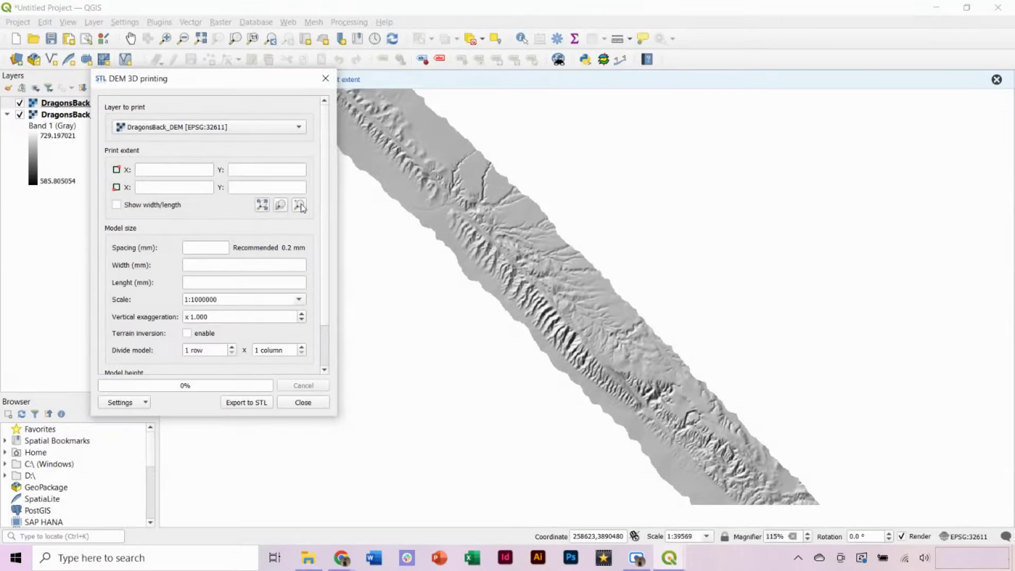
pyautogui.moveTo(375, 211); pyautogui.dragTo(744, 408)
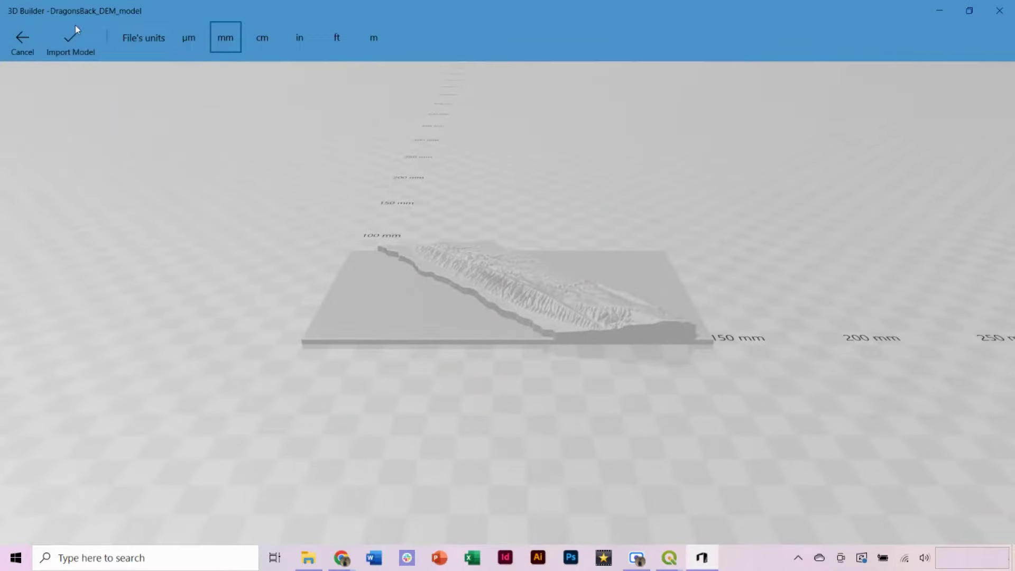
# - Import DragonsBack_DEM_model in millimetres and orbit to see the ridge on its flat base
pyautogui.click(74, 34)
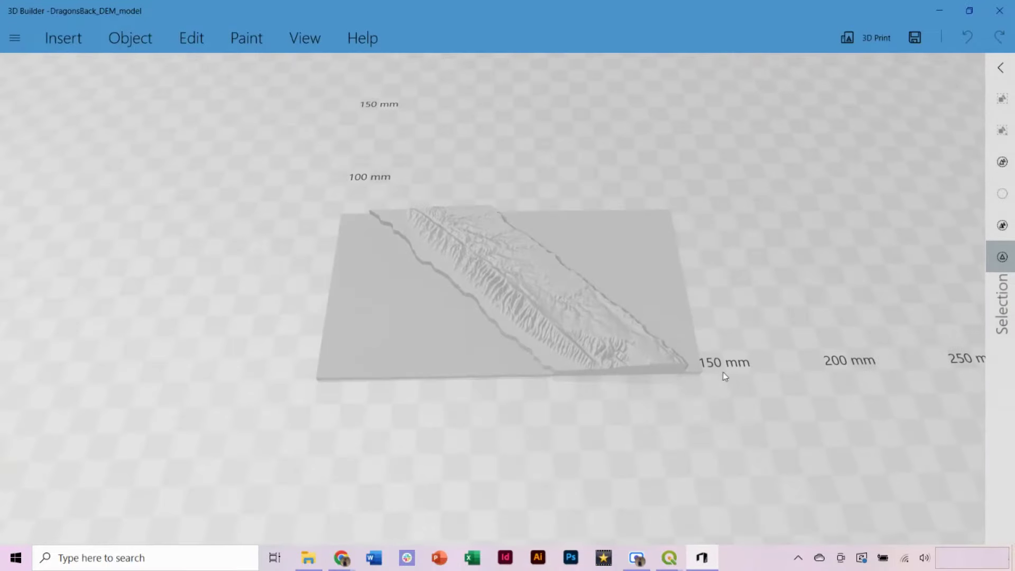
pyautogui.moveTo(433, 442); pyautogui.dragTo(599, 318)
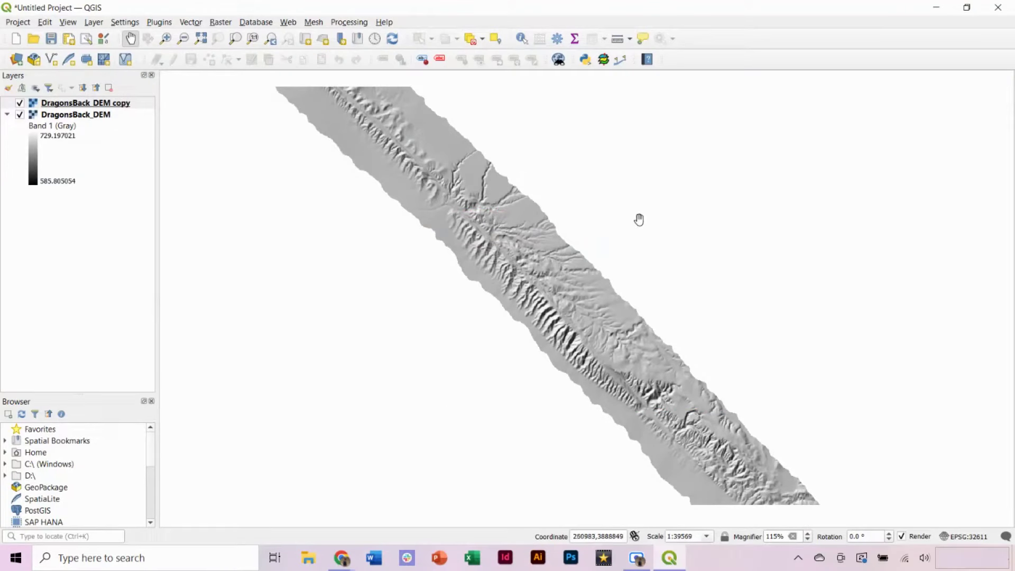
# - Rotate the map to -45° so the DragonsBack ridge runs horizontally, then centre it
pyautogui.click(890, 540)
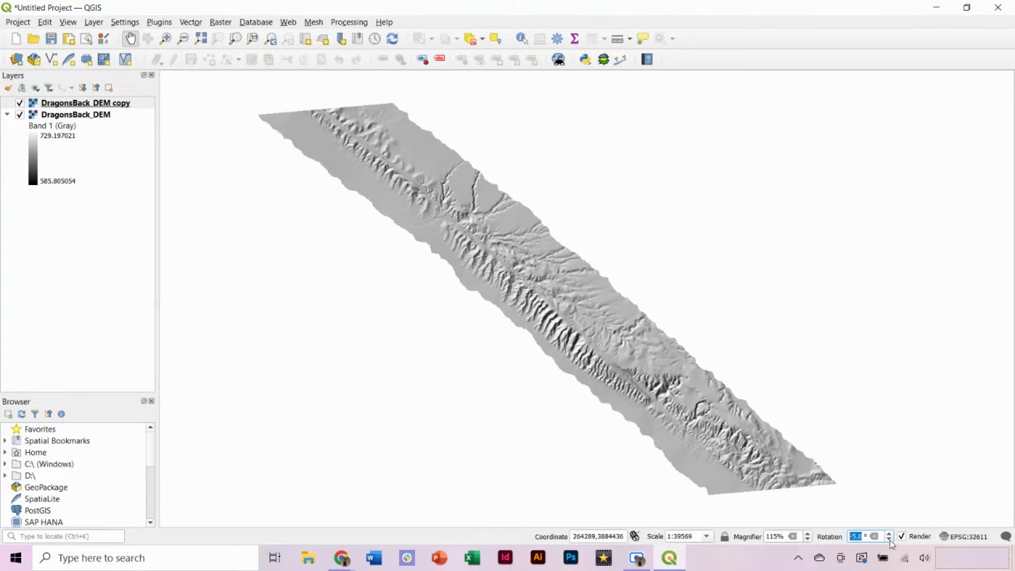
pyautogui.click(890, 540)
pyautogui.click(890, 540)
pyautogui.click(890, 540)
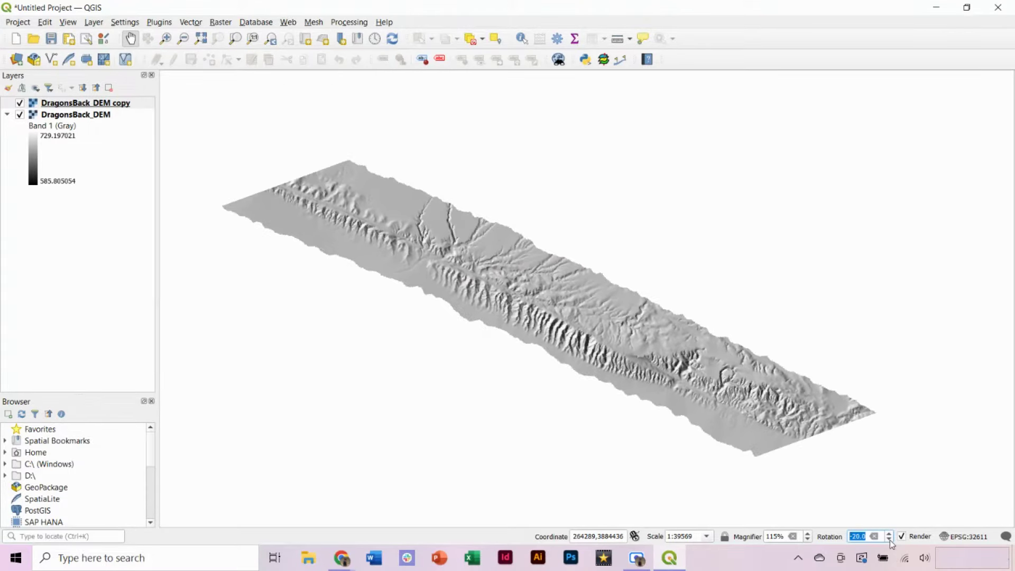
pyautogui.click(890, 540)
pyautogui.click(890, 540)
pyautogui.click(890, 541)
pyautogui.click(890, 540)
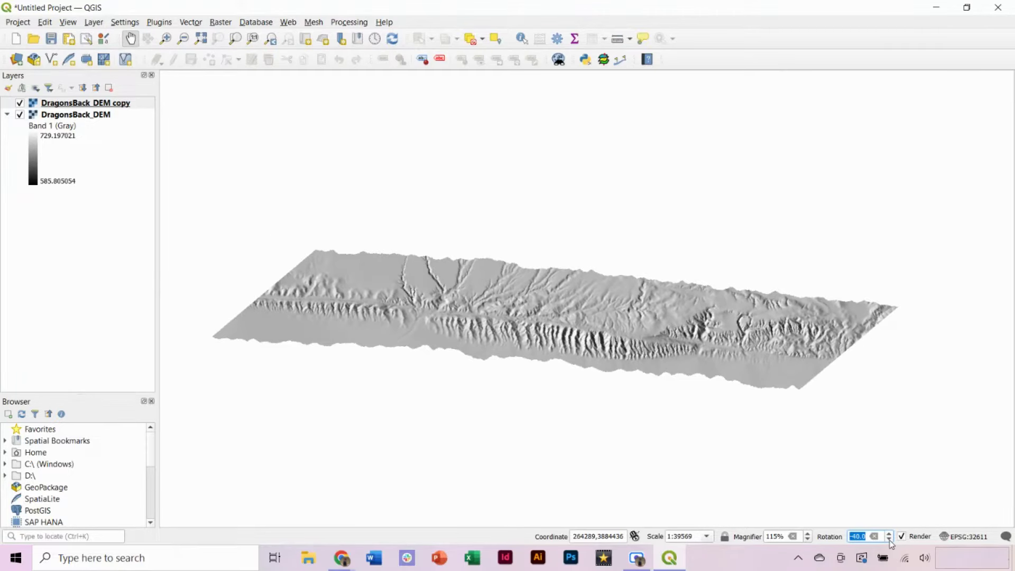
pyautogui.click(890, 540)
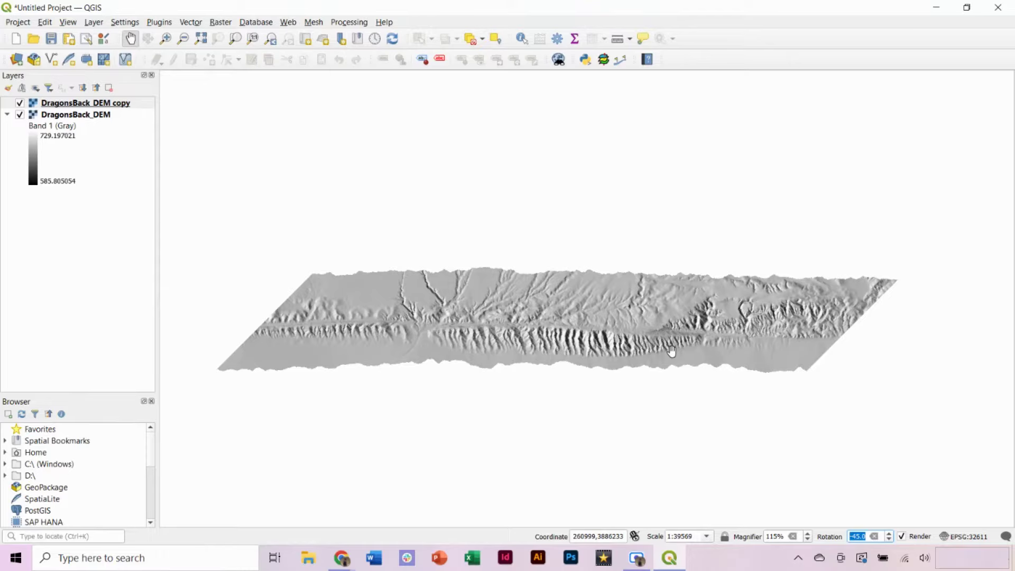
pyautogui.scroll(1, 671, 350)
pyautogui.moveTo(477, 330); pyautogui.dragTo(550, 329)
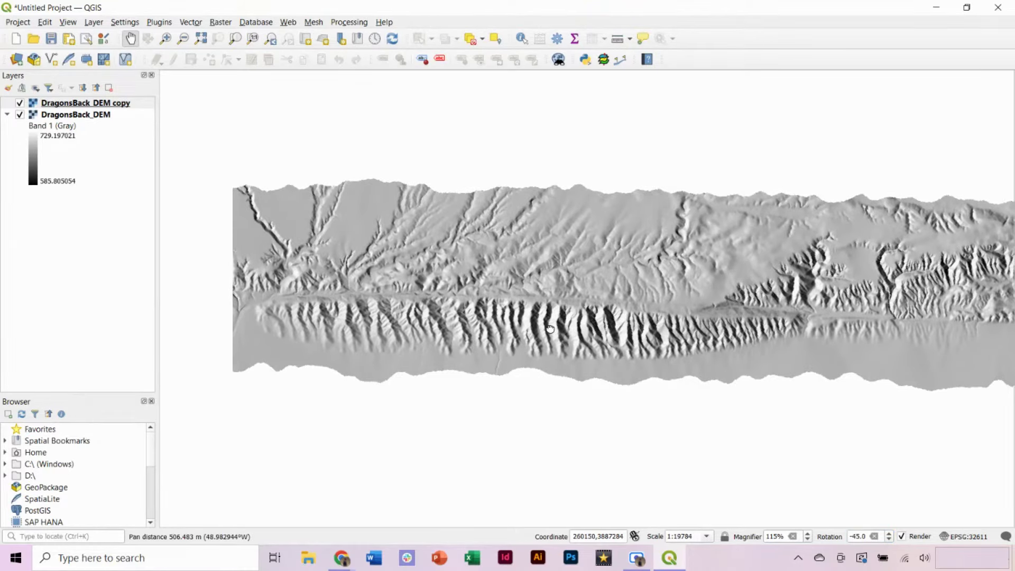
# - In the DEM 3D printing tool, draw a tight print area around the ridge
pyautogui.click(221, 21)
pyautogui.click(419, 83)
pyautogui.moveTo(447, 100); pyautogui.dragTo(108, 72)
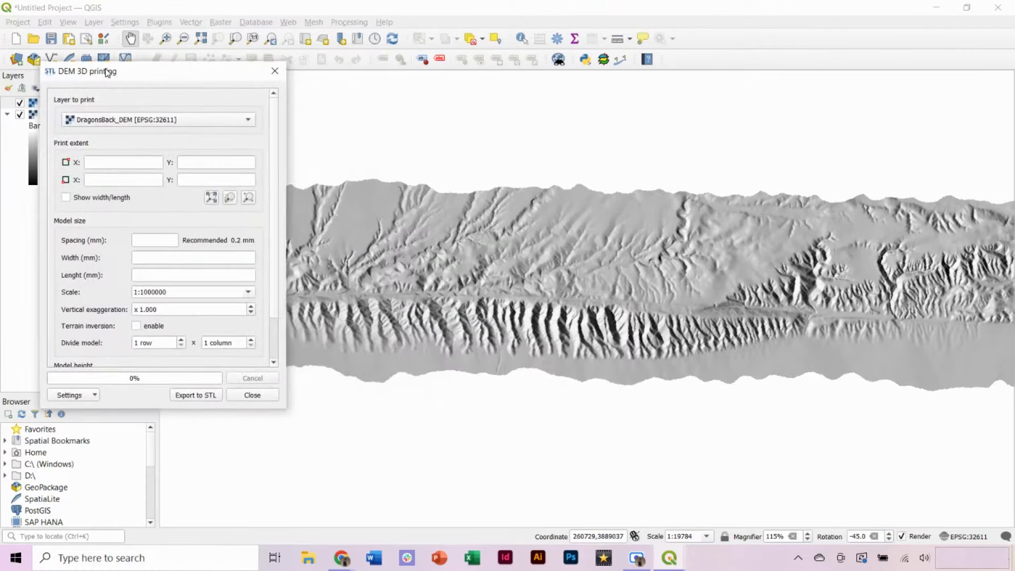
pyautogui.click(253, 201)
pyautogui.moveTo(186, 84); pyautogui.dragTo(125, 68)
pyautogui.moveTo(243, 181); pyautogui.dragTo(817, 400)
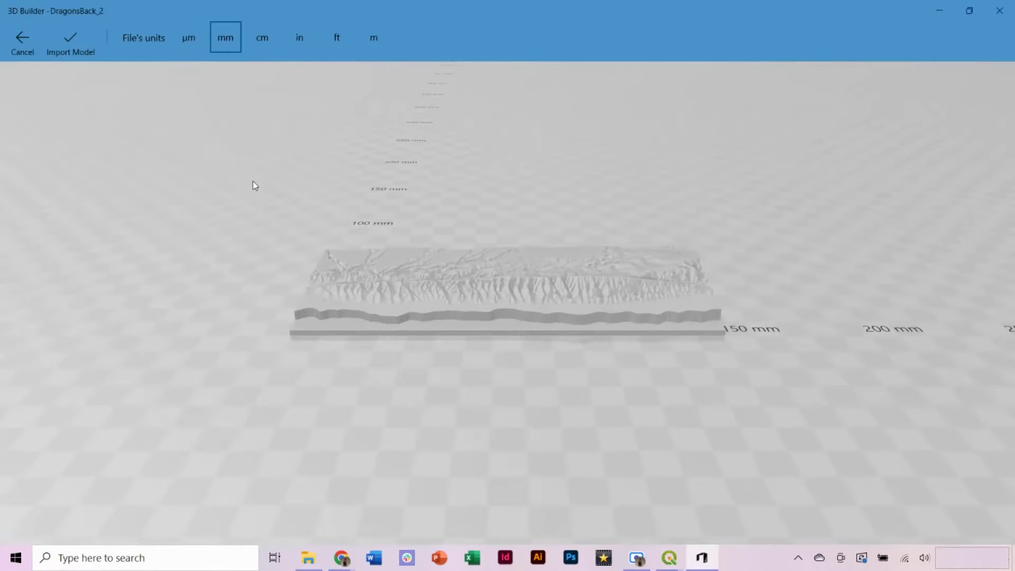
# - Import DragonsBack_2 in millimetres and orbit the view to inspect its thin base strip
pyautogui.click(70, 41)
pyautogui.moveTo(744, 286); pyautogui.dragTo(635, 442)
pyautogui.scroll(3, 636, 441)
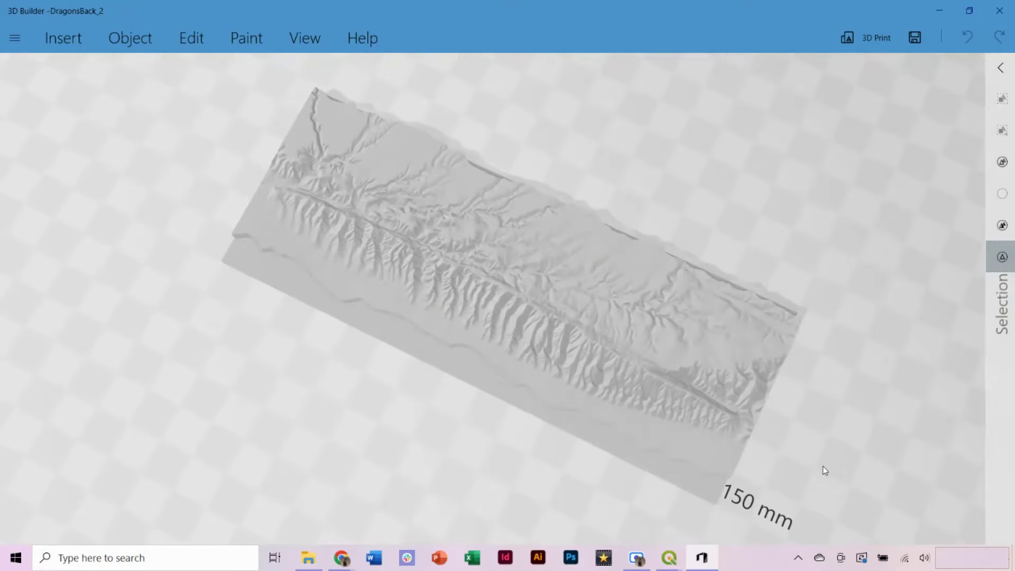
pyautogui.moveTo(823, 469); pyautogui.dragTo(786, 380)
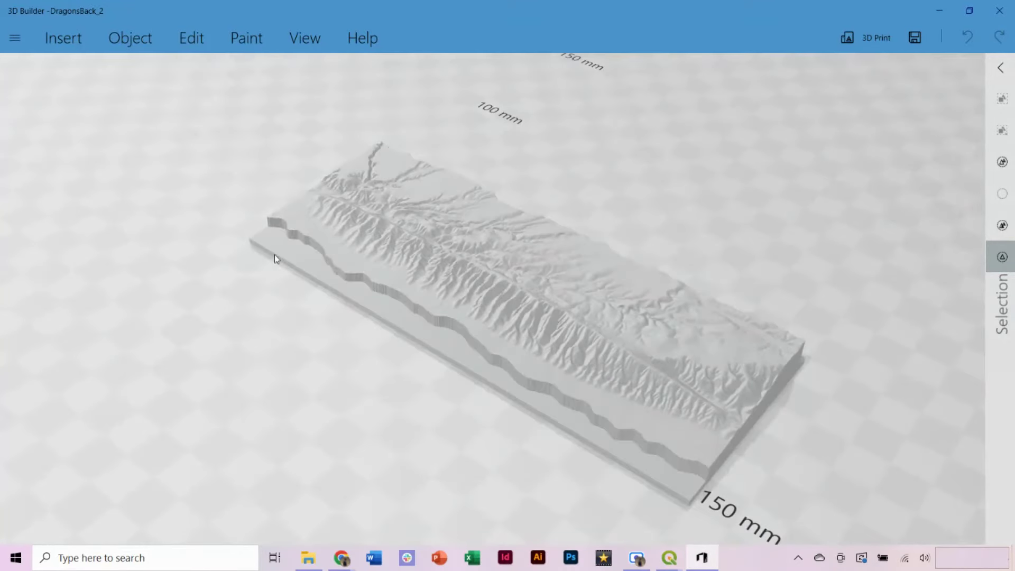